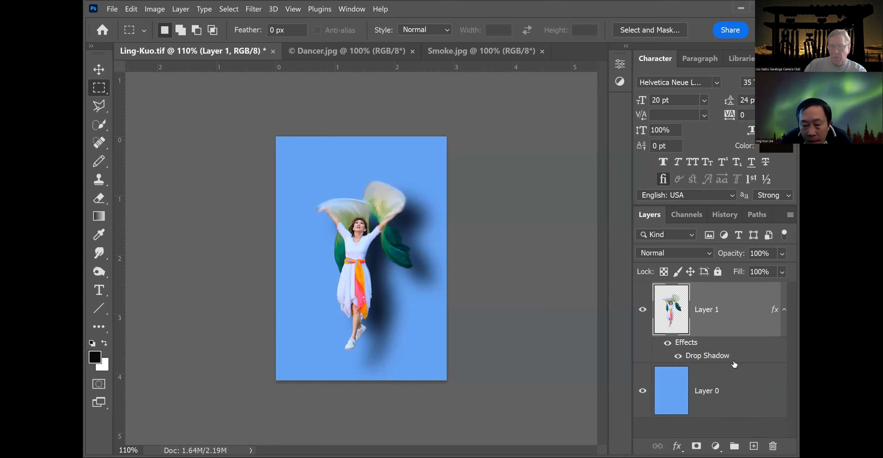
Open the drop shadow settings of Layer 1, close them, and undo the drop shadow.
double_click(725, 357)
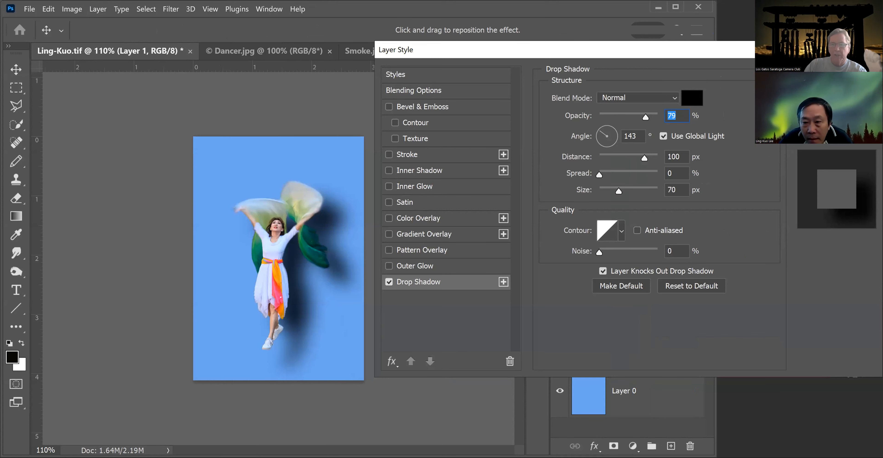
key(Return)
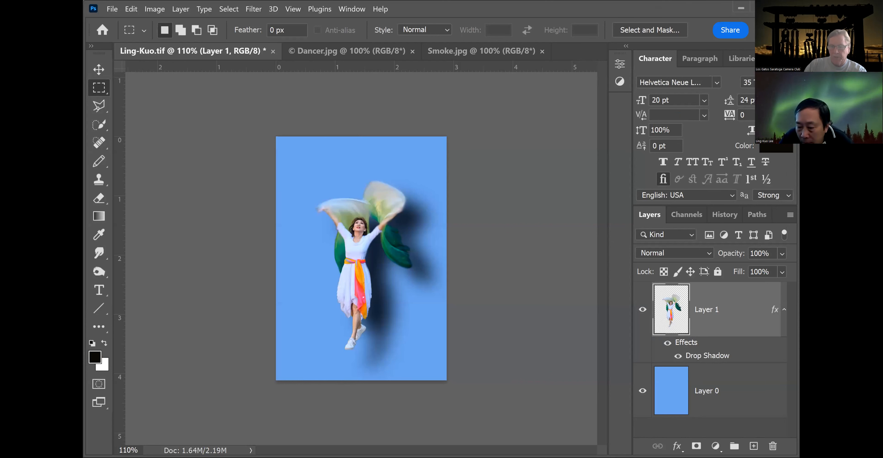
key(ctrl+z)
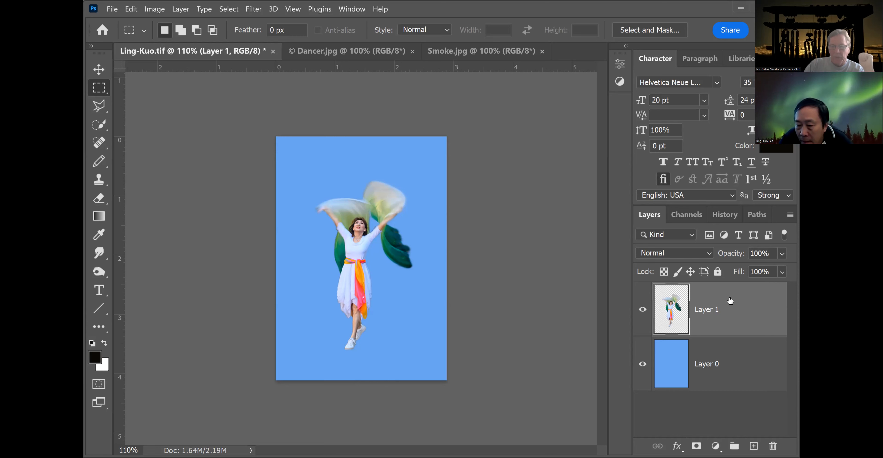
Try a drop shadow on Layer 1 with a 99° angle and 232 px distance, adjusting its size.
double_click(731, 300)
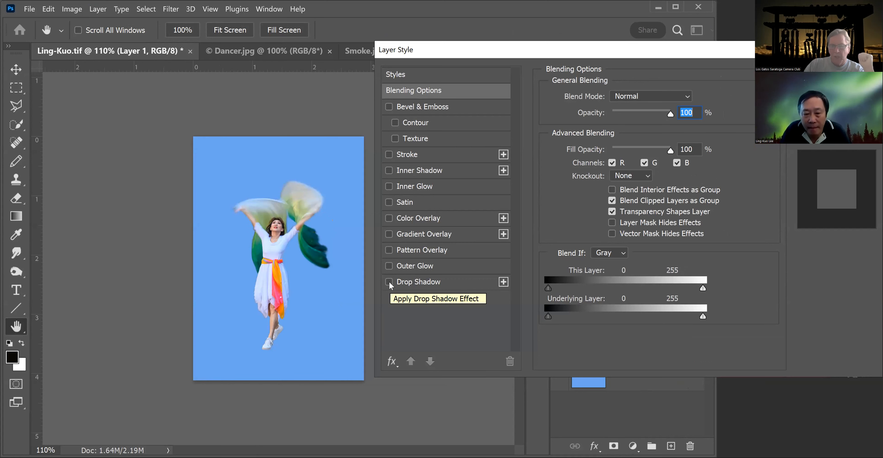
click(389, 282)
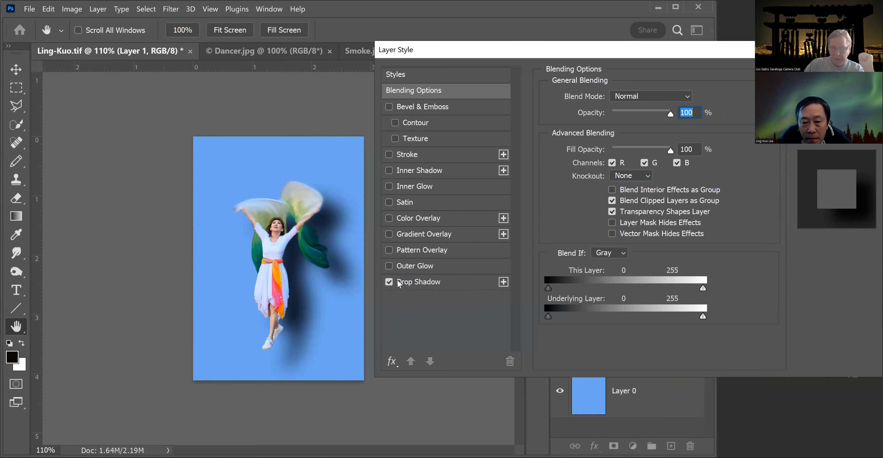
click(472, 283)
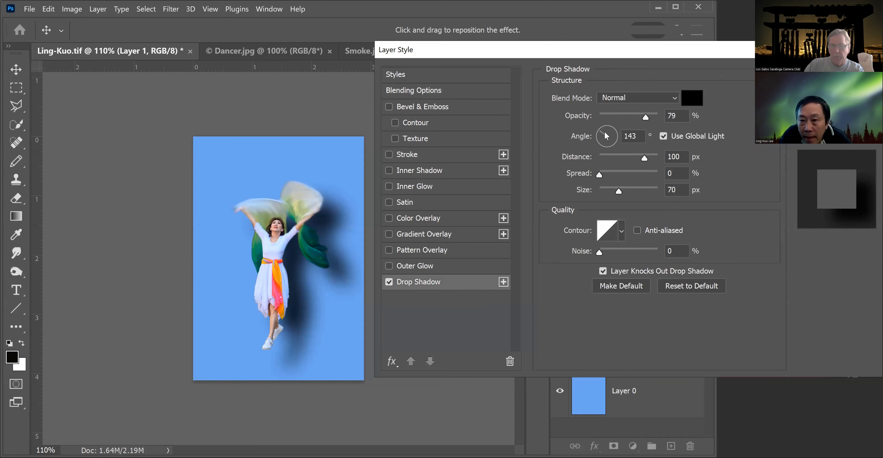
drag(601, 131, 605, 127)
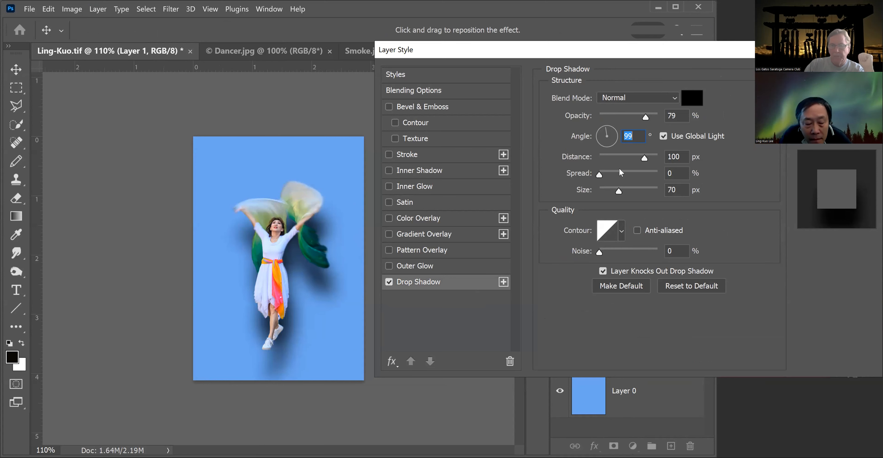
mouse_move(643, 157)
mouse_down()
mouse_move(618, 156)
mouse_move(669, 159)
mouse_move(650, 155)
mouse_up()
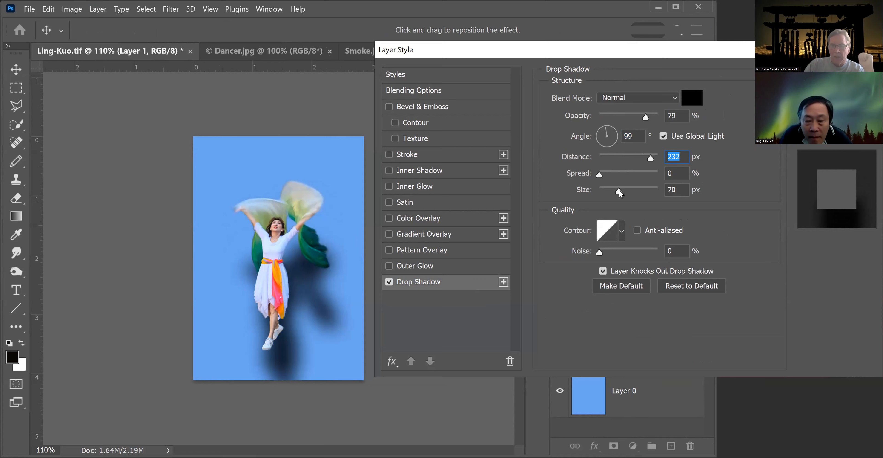
mouse_move(619, 190)
mouse_down()
mouse_move(609, 188)
mouse_move(635, 187)
mouse_move(624, 186)
mouse_up()
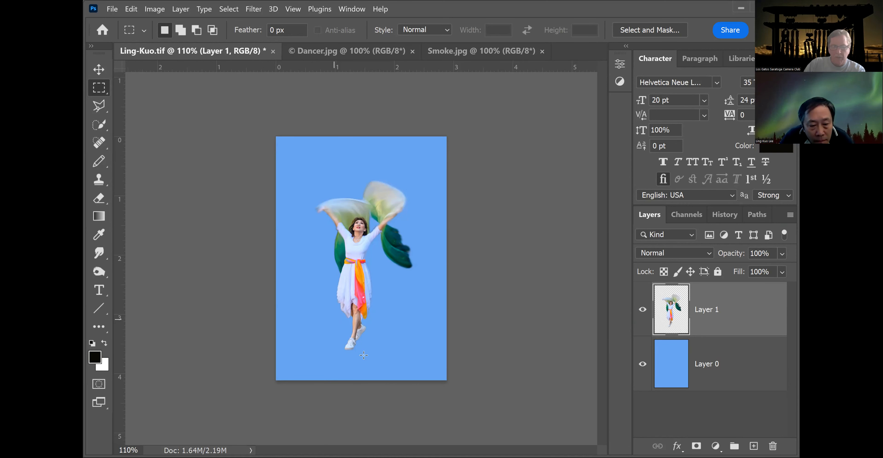
Select a rectangle around the dancer's feet and copy it to a new layer.
drag(334, 319, 370, 355)
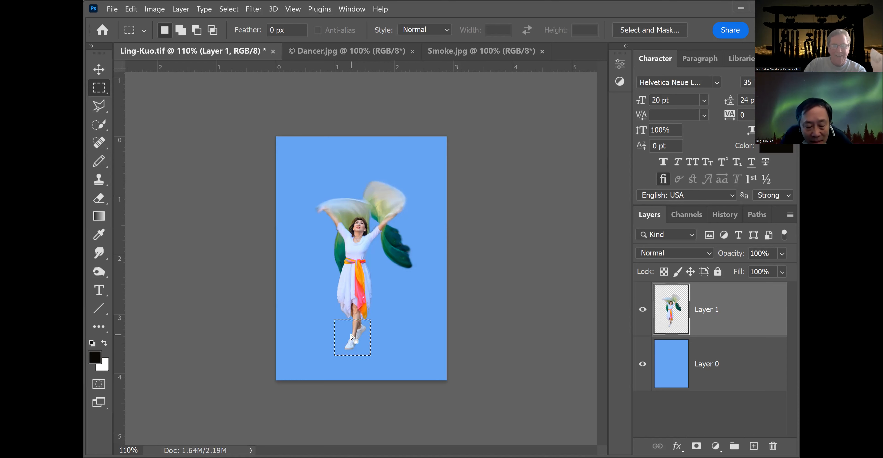
right_click(360, 326)
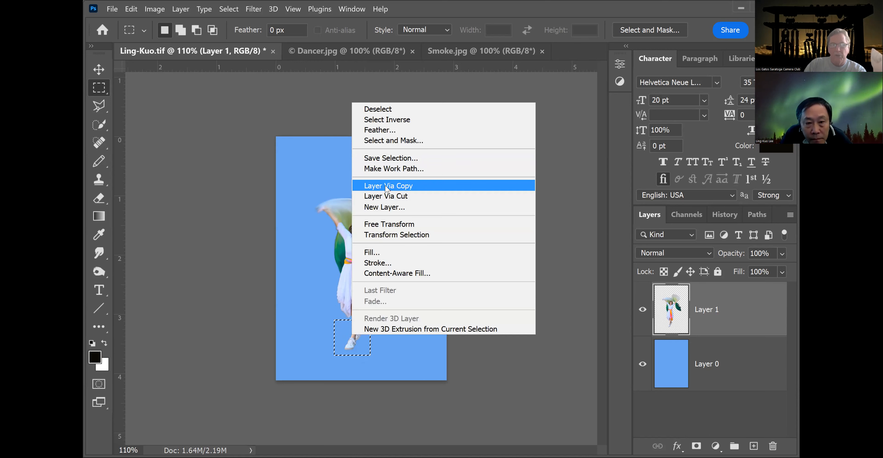
click(385, 187)
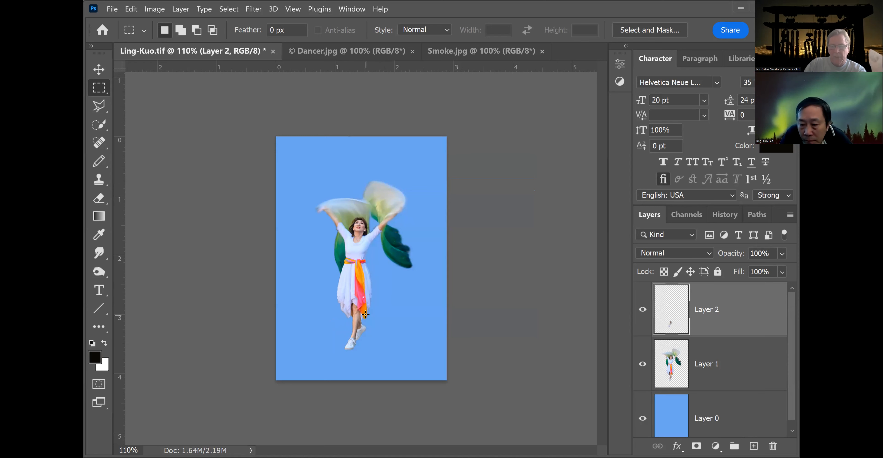
Add a drop shadow to Layer 2 with 71% opacity, 35 px distance and 49 px size.
double_click(741, 304)
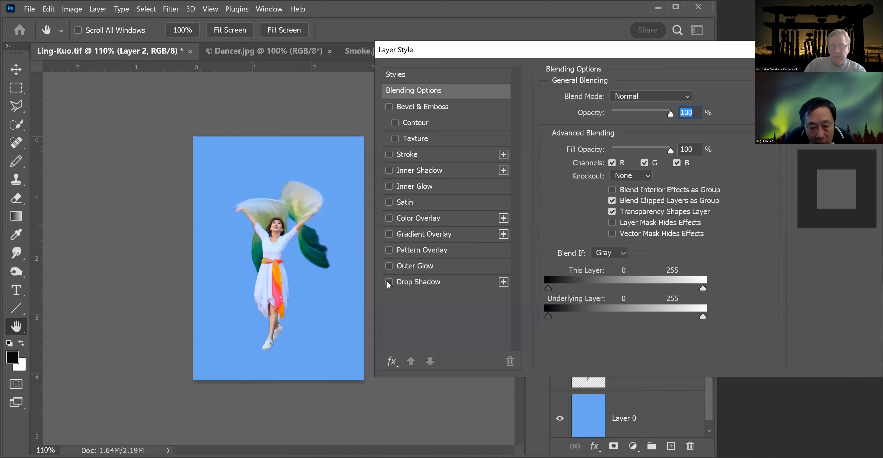
click(389, 282)
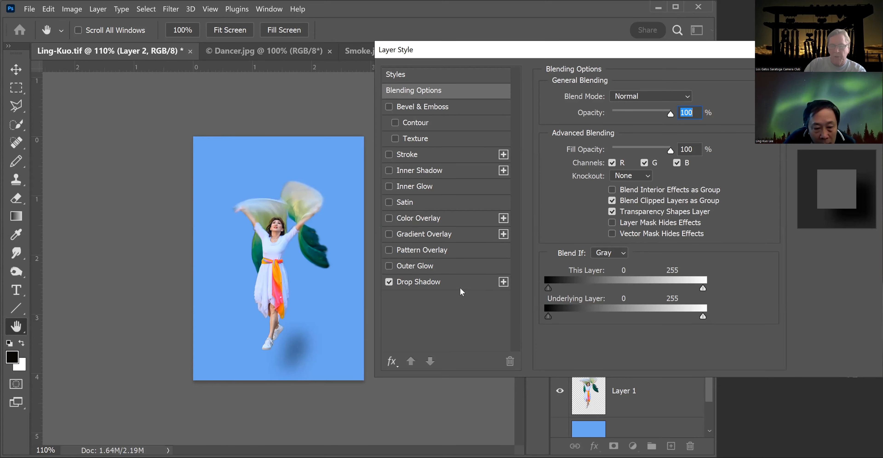
click(467, 285)
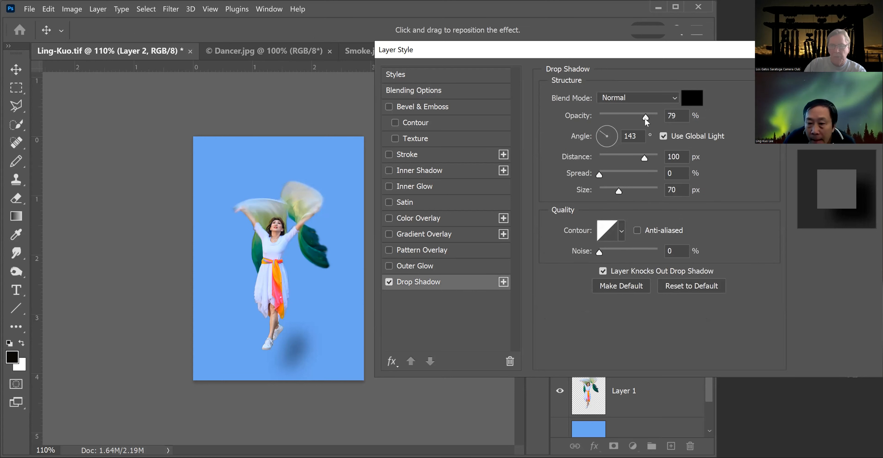
mouse_move(645, 118)
mouse_down()
mouse_move(632, 117)
mouse_move(641, 116)
mouse_up()
drag(640, 157, 621, 158)
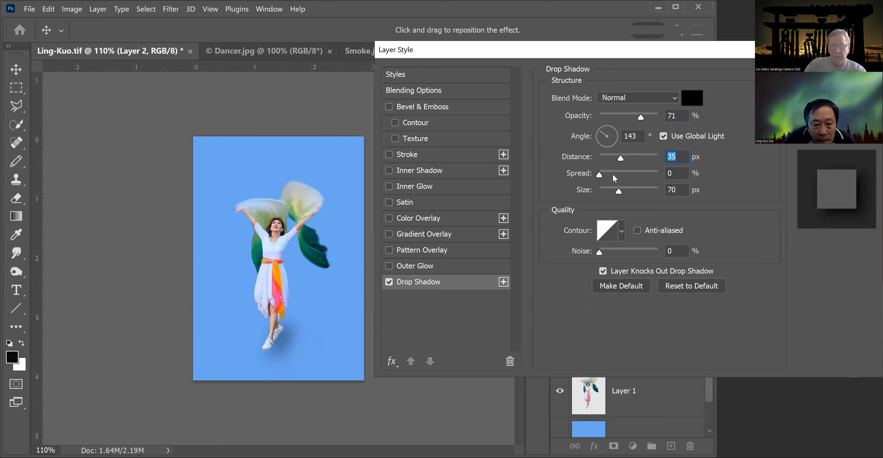
mouse_move(618, 188)
mouse_down()
mouse_move(603, 189)
mouse_move(614, 192)
mouse_up()
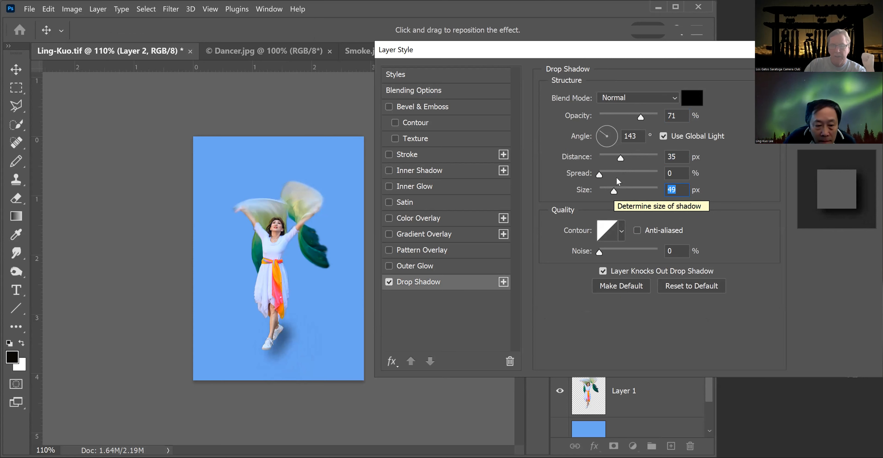
Change the shadow angle to 117°, the distance to 19 px and the size to 40 px.
drag(620, 157, 605, 126)
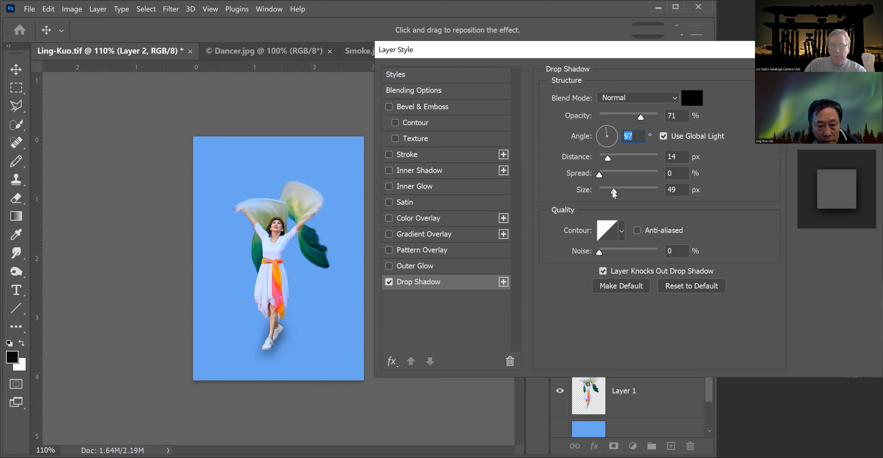
drag(612, 190, 608, 189)
drag(608, 155, 610, 157)
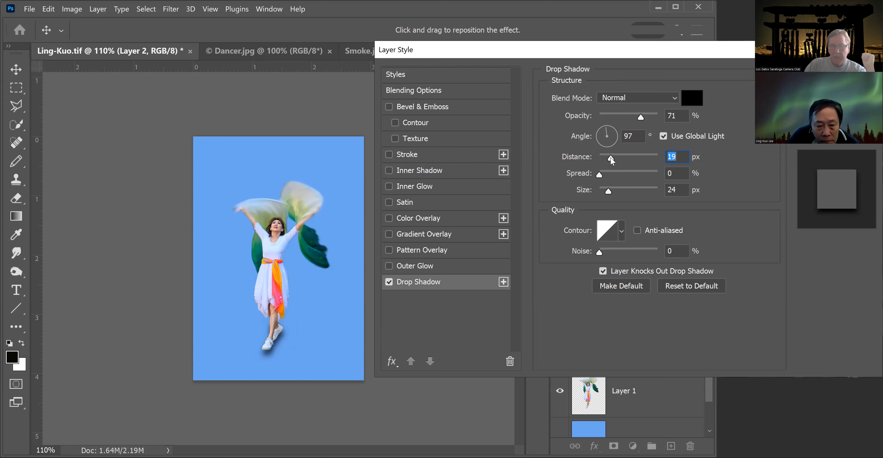
click(604, 128)
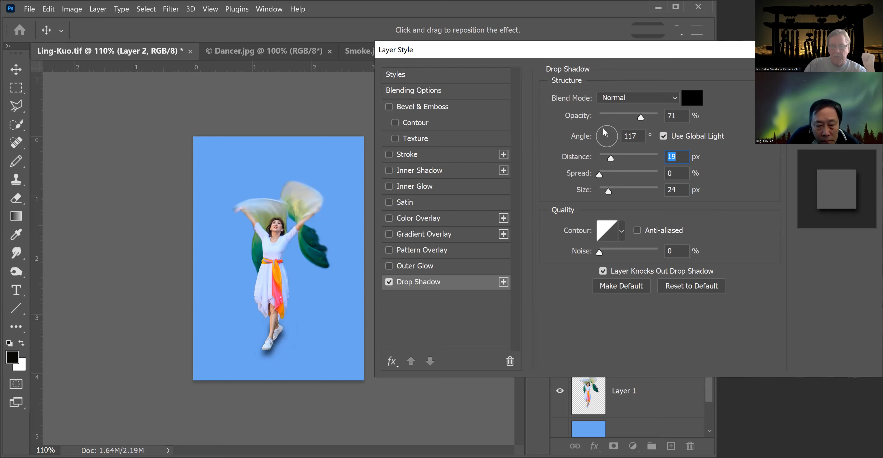
drag(610, 190, 612, 190)
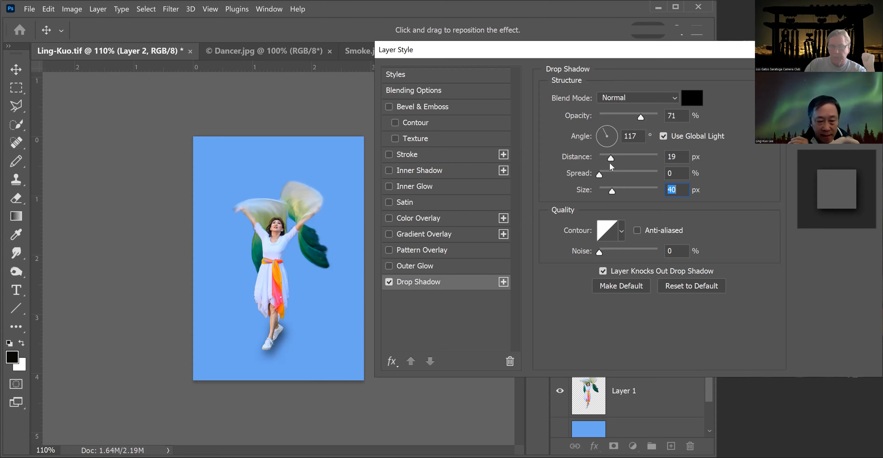
Rotate the shadow angle to 167°.
drag(604, 128, 601, 129)
click(604, 132)
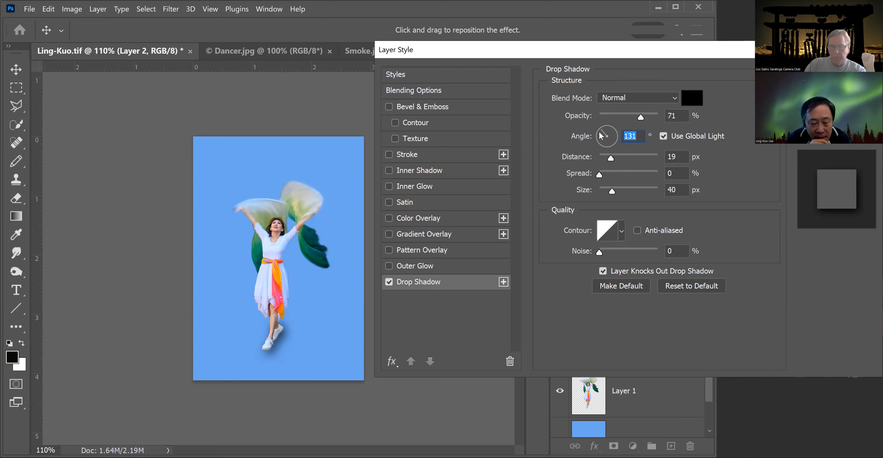
drag(601, 133, 600, 138)
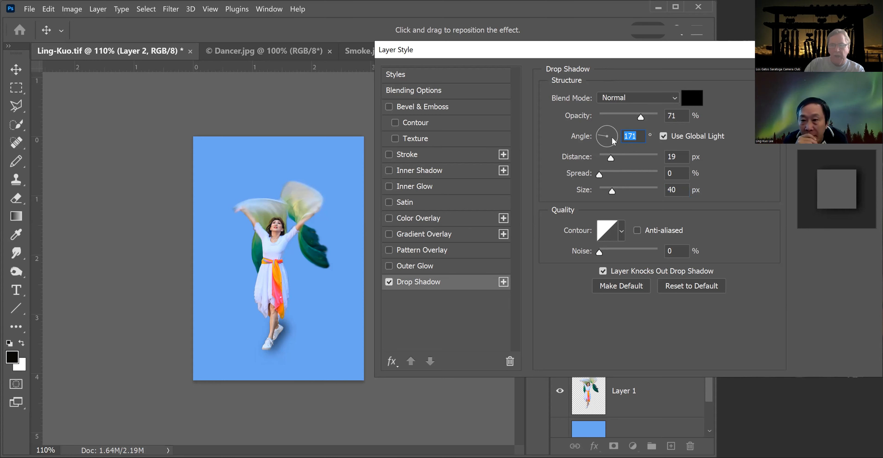
click(600, 140)
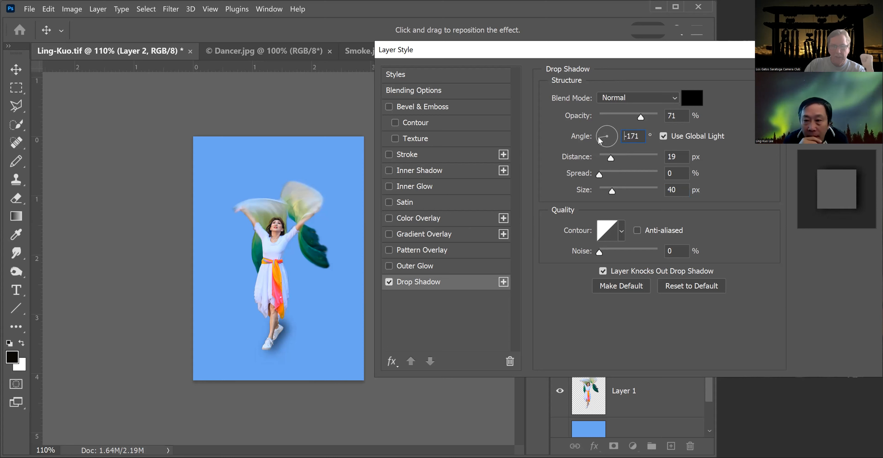
click(599, 137)
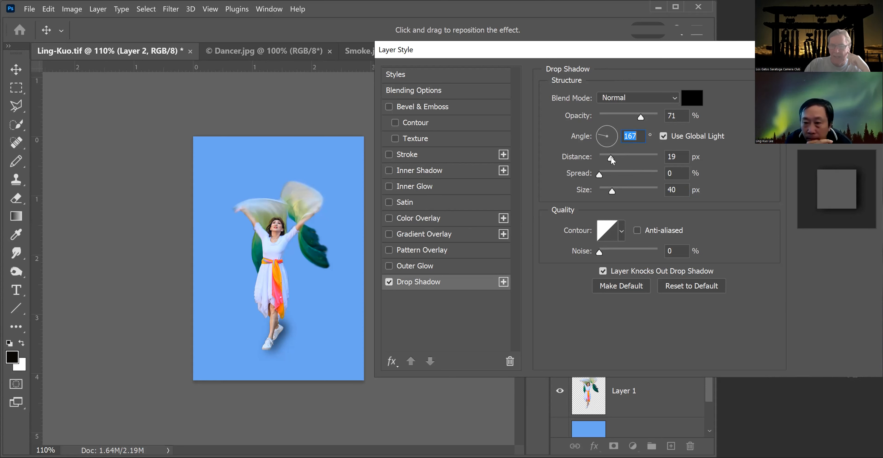
Increase the shadow distance and adjust the shadow size slightly.
click(611, 157)
drag(611, 157, 612, 157)
click(612, 158)
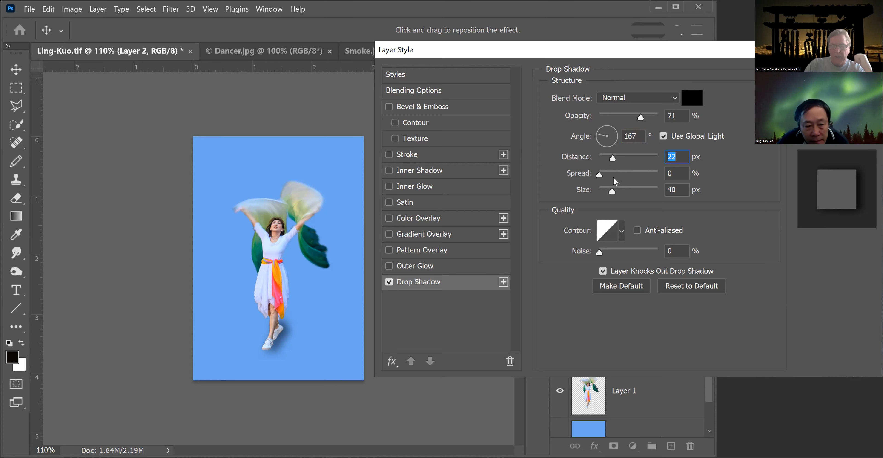
drag(612, 191, 613, 188)
drag(612, 158, 623, 158)
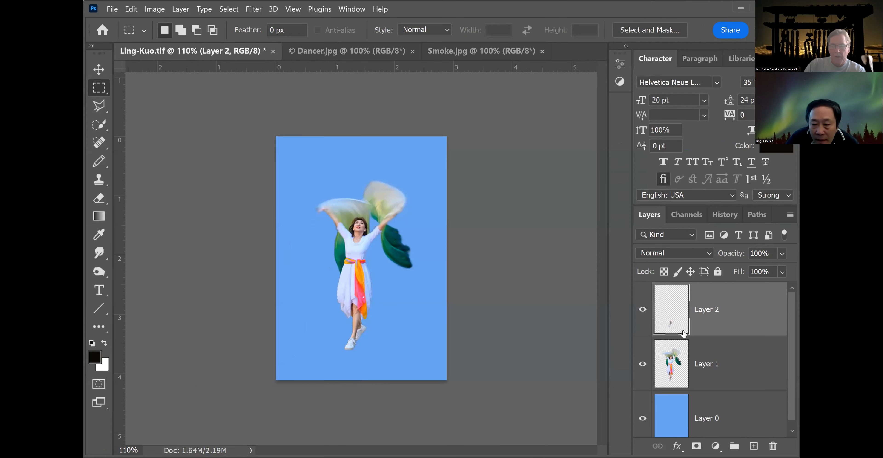
Hide and delete Layer 2.
click(643, 309)
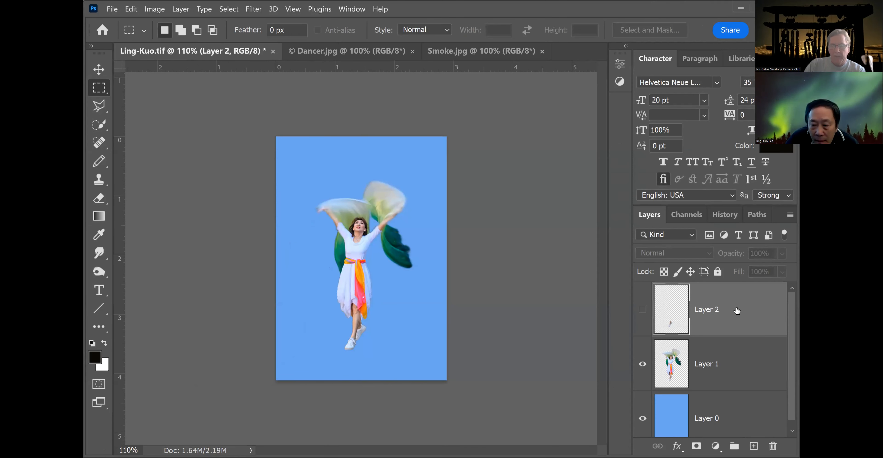
click(773, 446)
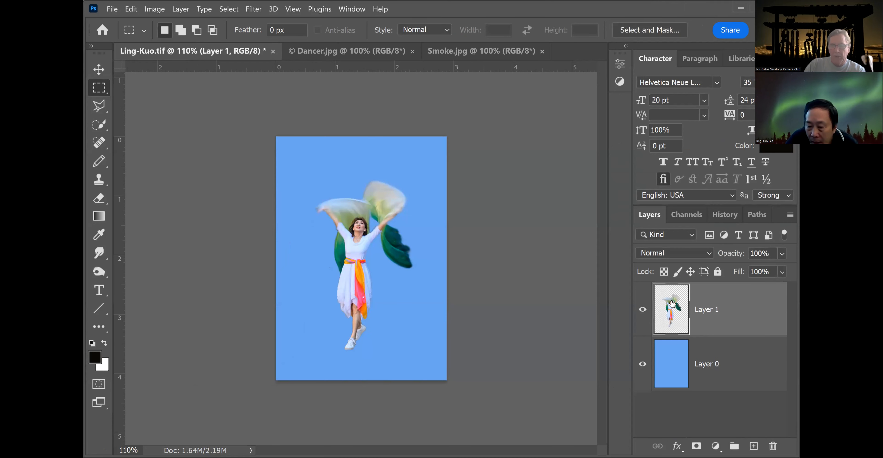
Duplicate Layer 1.
right_click(672, 303)
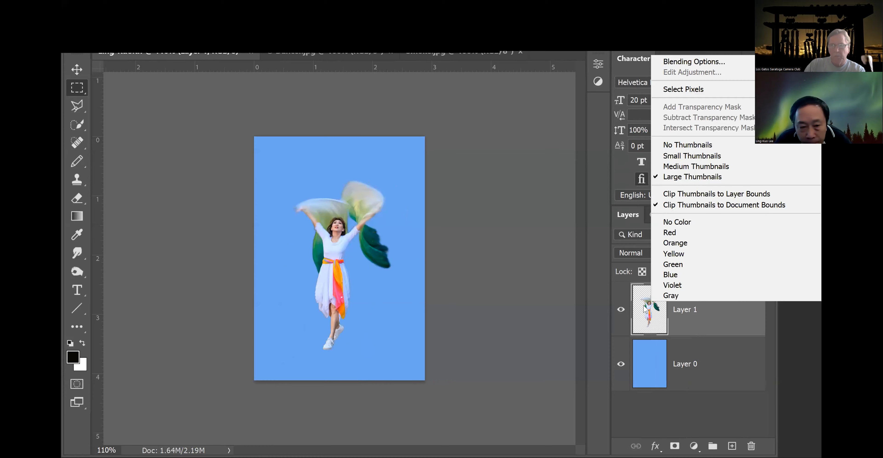
click(703, 314)
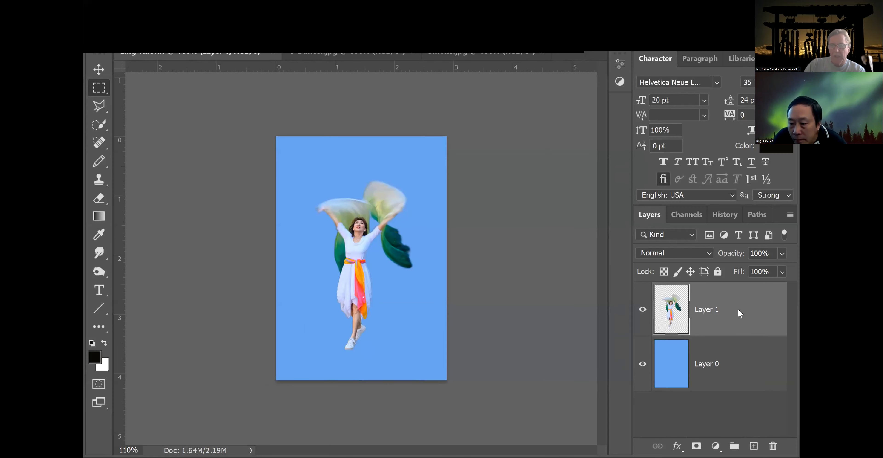
right_click(742, 297)
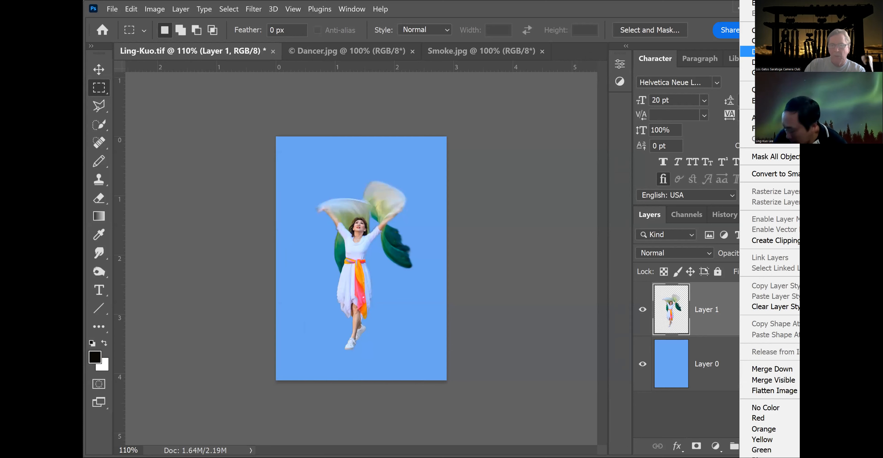
click(768, 51)
click(653, 138)
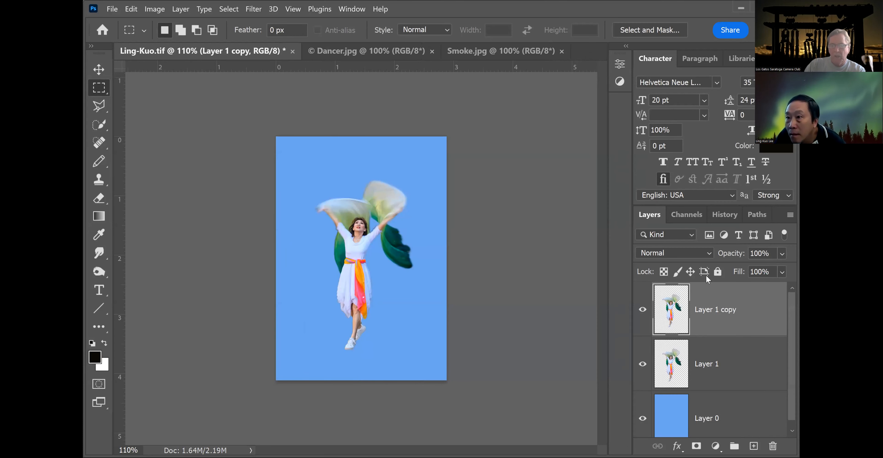
Turn Layer 1 copy into a black silhouette with Hue/Saturation, setting Saturation to -100 and Lightness to -100.
double_click(715, 299)
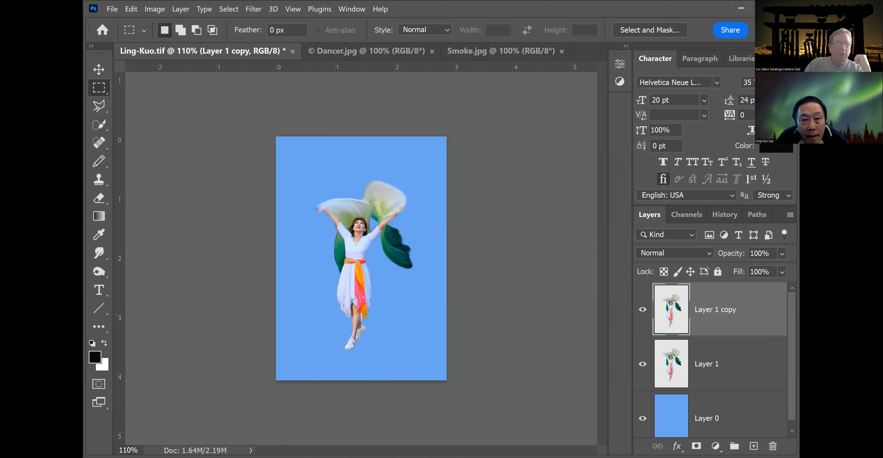
click(155, 10)
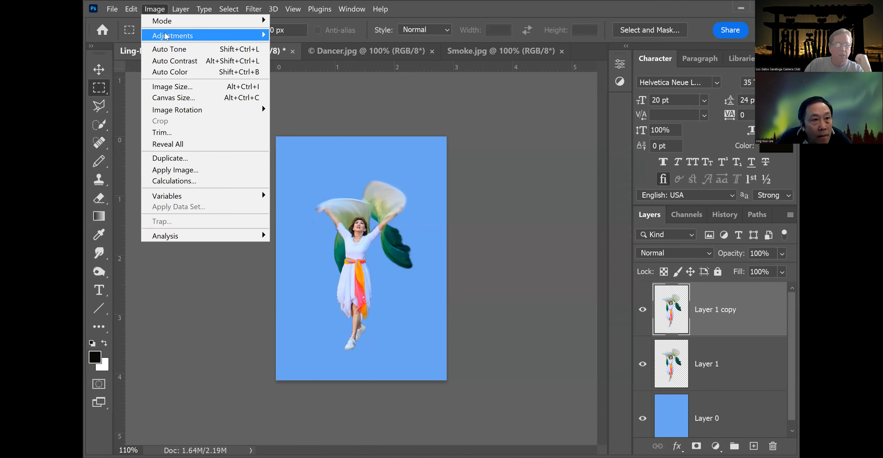
mouse_move(164, 36)
click(309, 93)
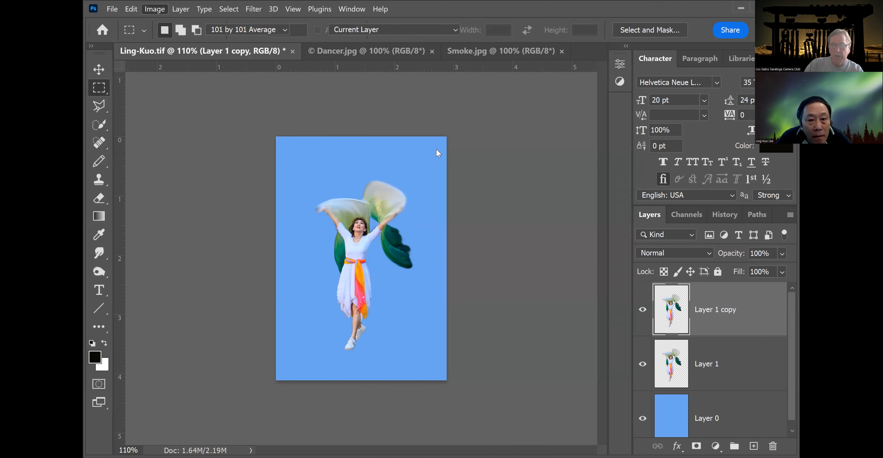
drag(689, 228, 564, 206)
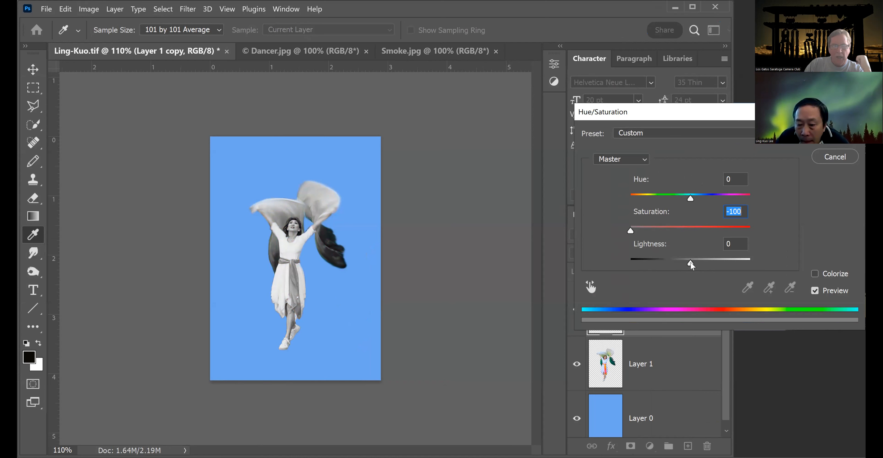
drag(691, 262, 624, 253)
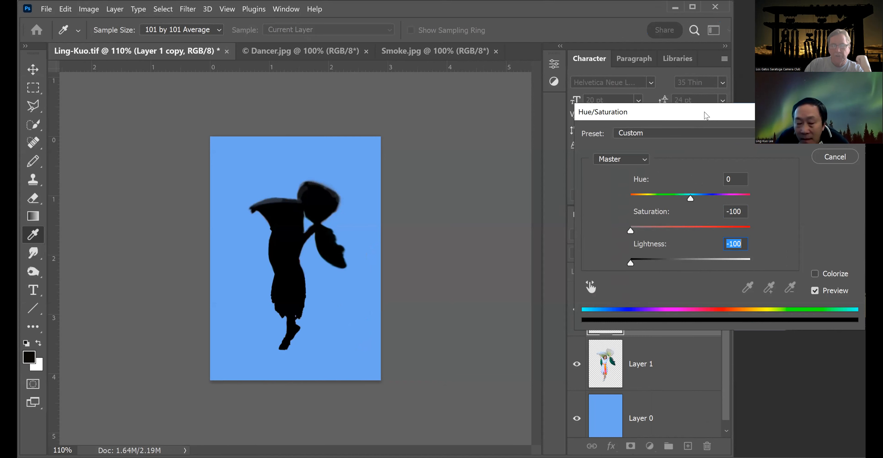
drag(707, 116, 577, 116)
click(771, 137)
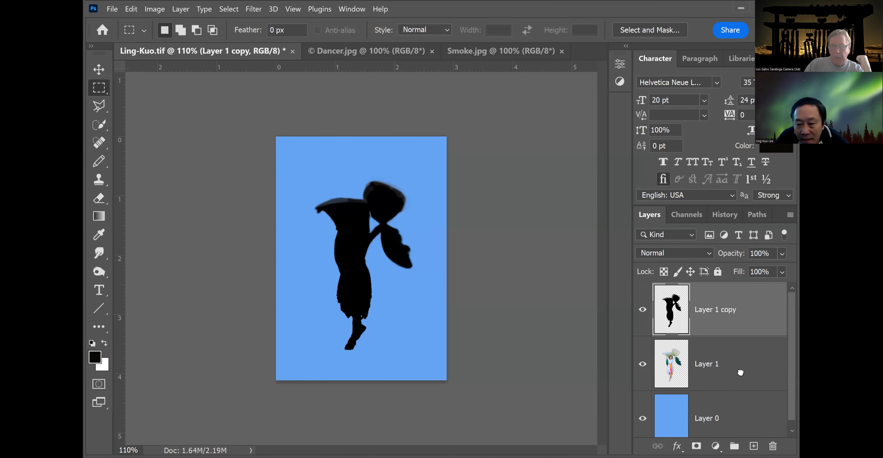
Move the silhouette layer beneath Layer 1 and offset it slightly down and right as a shadow.
drag(743, 379, 743, 381)
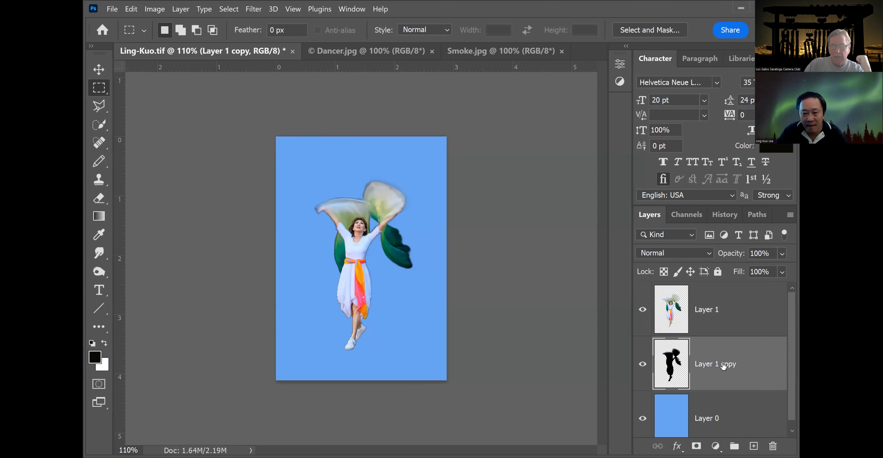
click(98, 69)
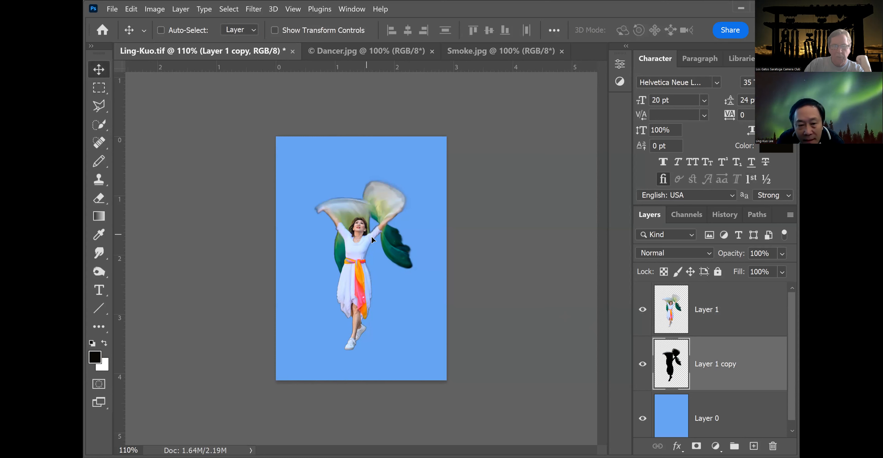
drag(366, 234, 372, 237)
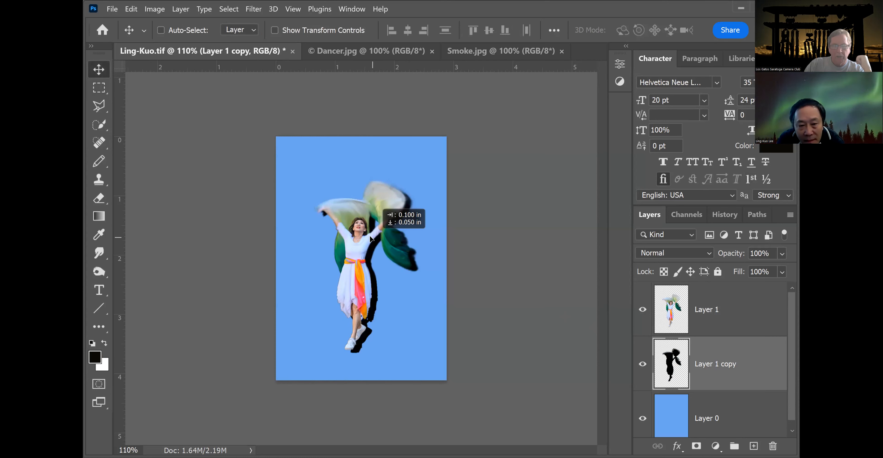
drag(371, 235, 370, 233)
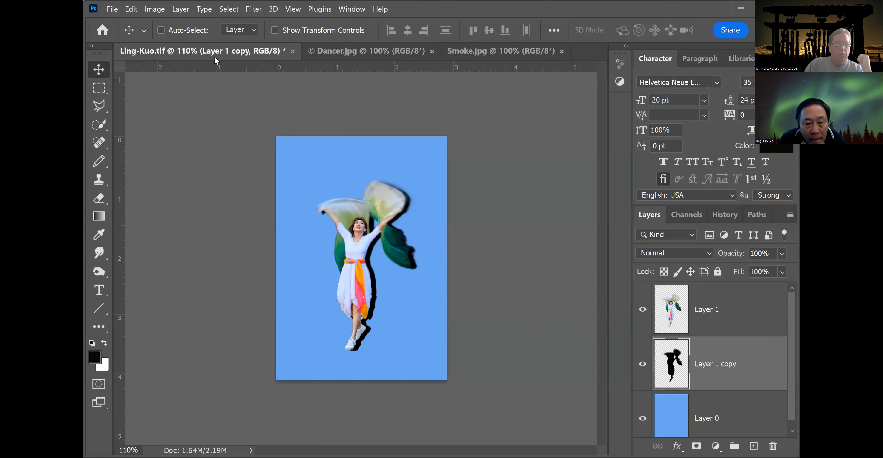
click(252, 10)
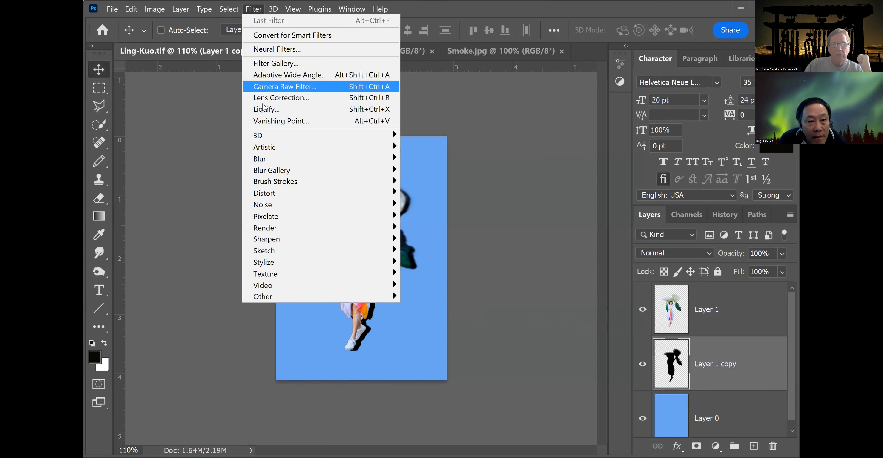
mouse_move(271, 160)
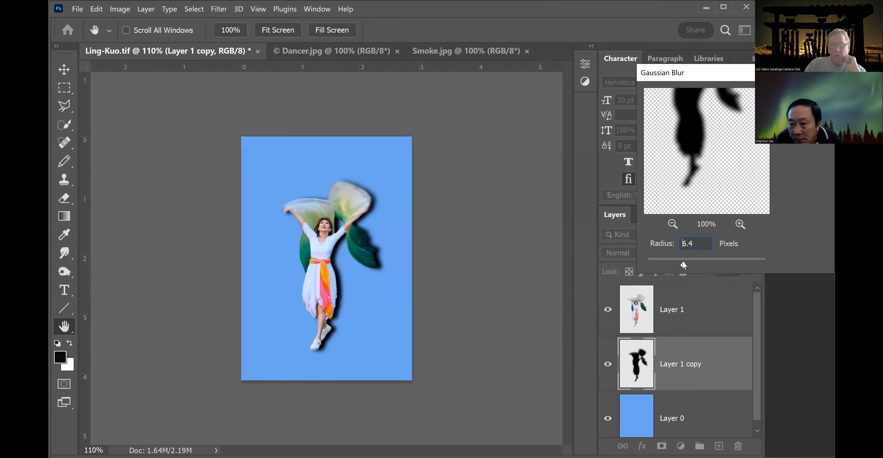
drag(684, 264, 697, 263)
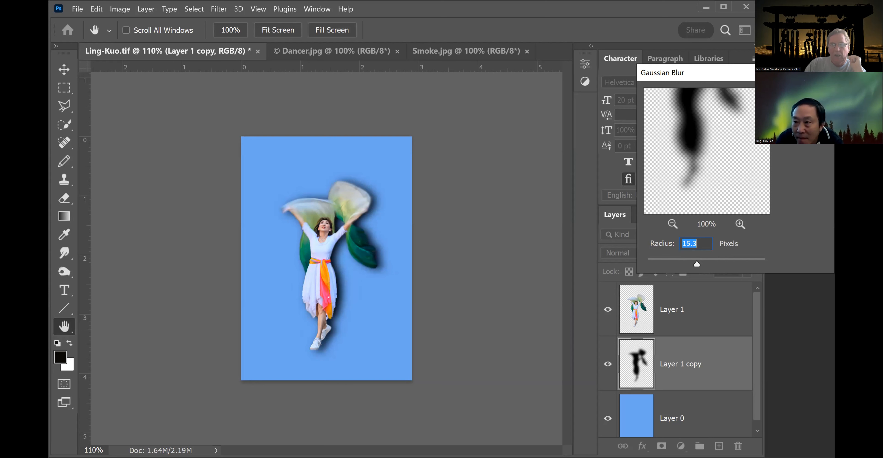
key(Escape)
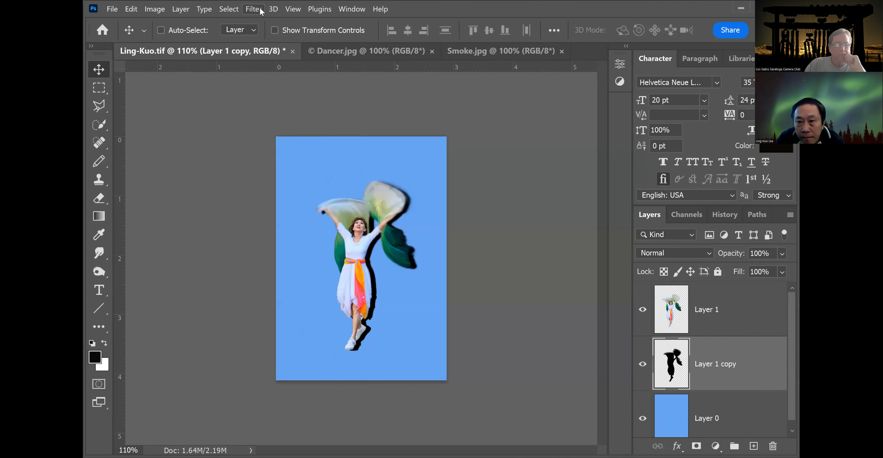
Blur the silhouette layer with Gaussian Blur at a radius of 23.5 pixels.
click(254, 9)
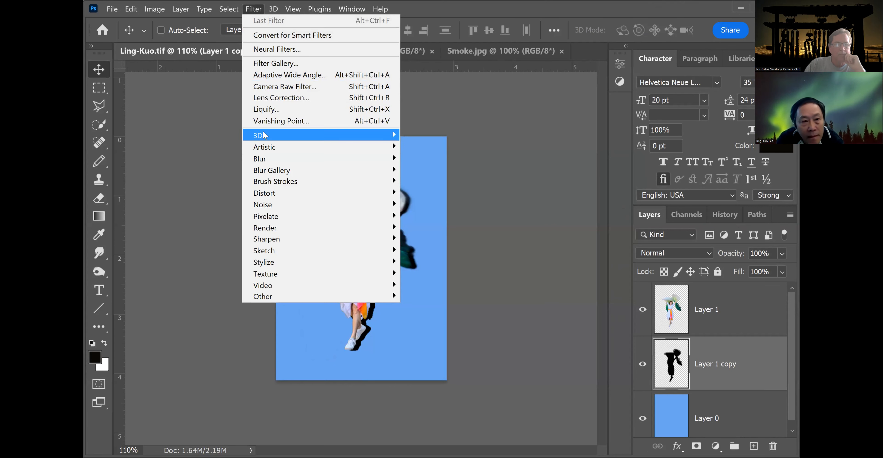
mouse_move(265, 159)
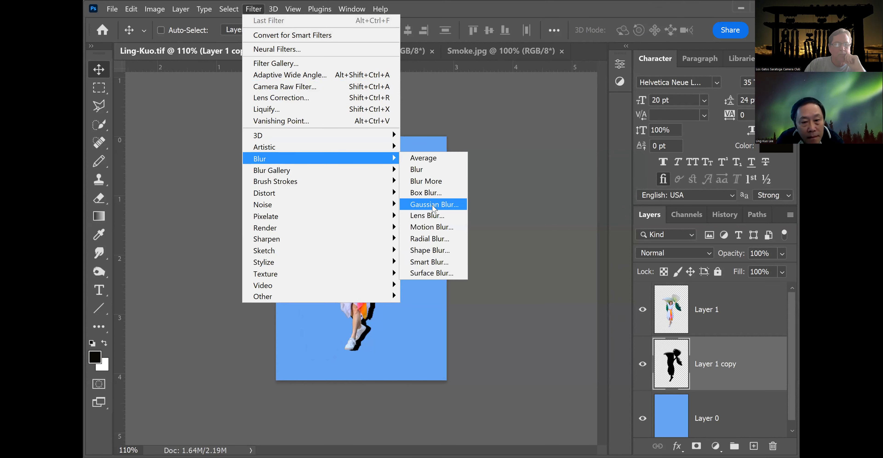
click(434, 205)
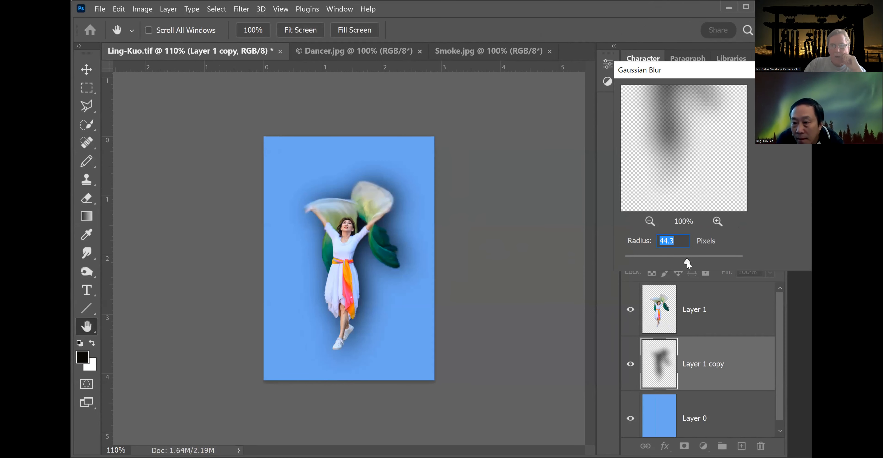
drag(687, 261, 678, 262)
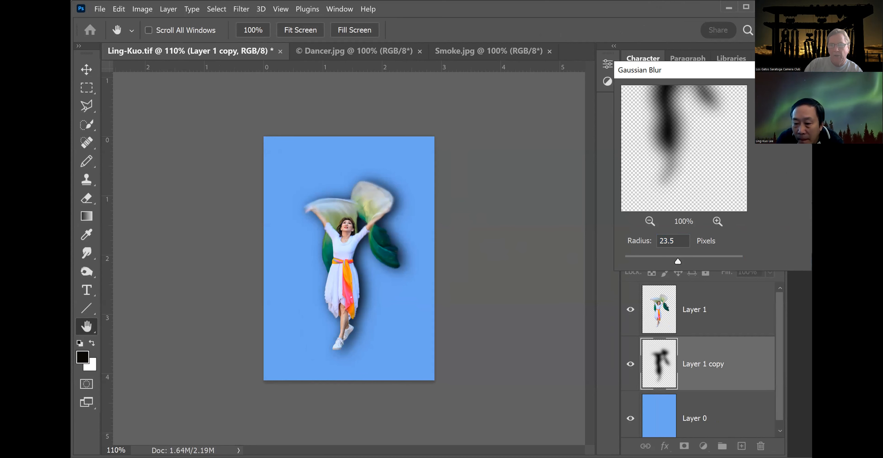
key(Return)
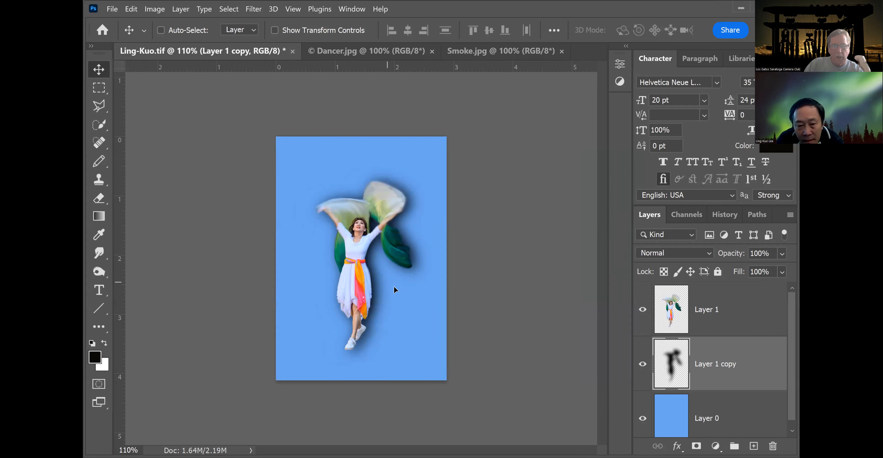
Nudge the blurred shadow right and down, and lower the layer's opacity to 47%.
key(shift+Right)
key(shift+Right)
key(shift+Right)
key(shift+Down)
key(shift+Down)
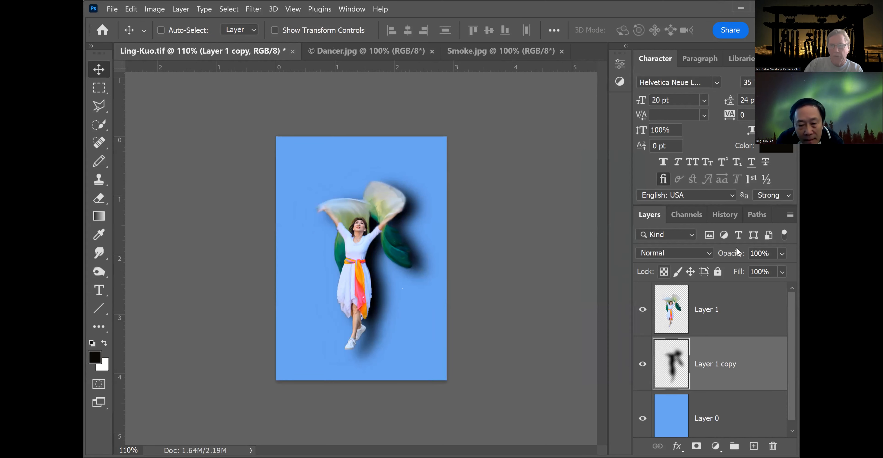
click(782, 254)
drag(757, 264, 757, 264)
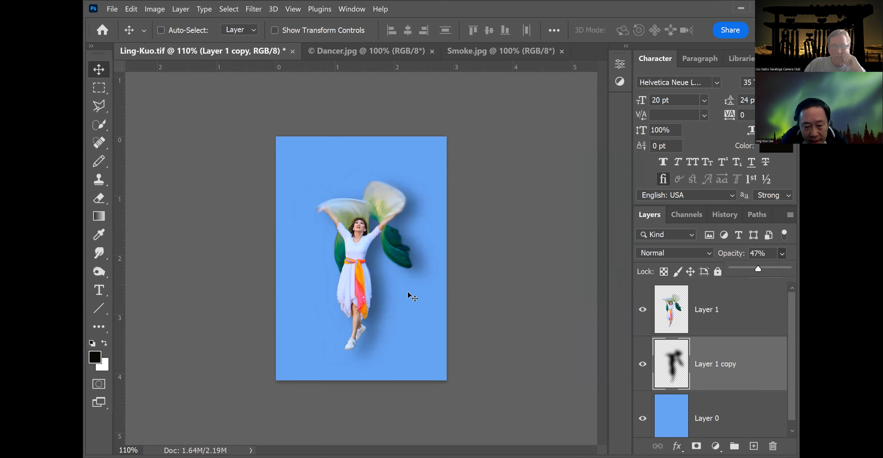
Reposition the shadow layer slightly upward, closer behind the dancer.
click(391, 317)
drag(394, 318, 395, 318)
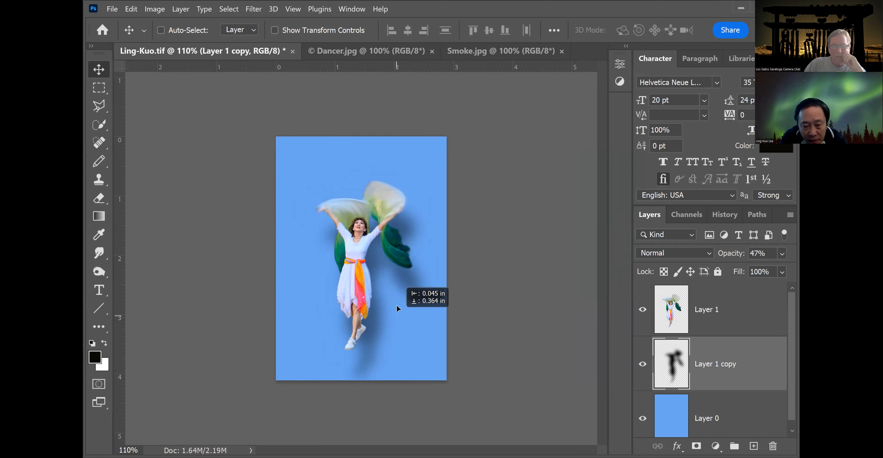
drag(396, 318, 392, 297)
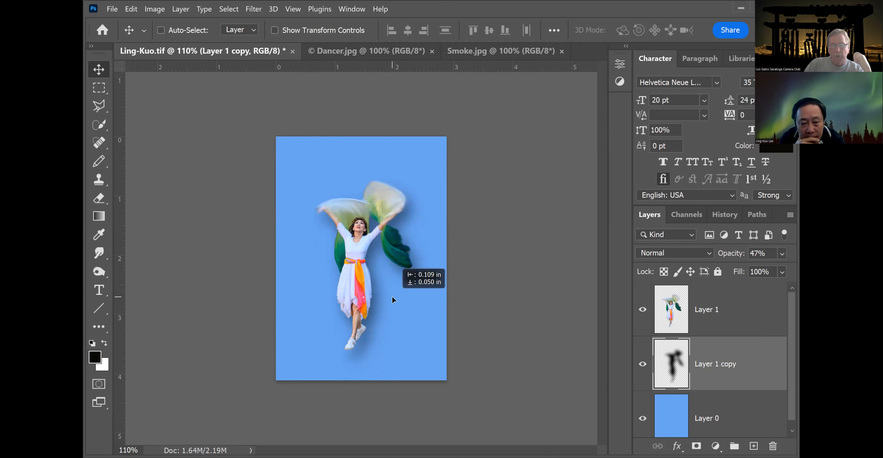
drag(392, 300, 392, 299)
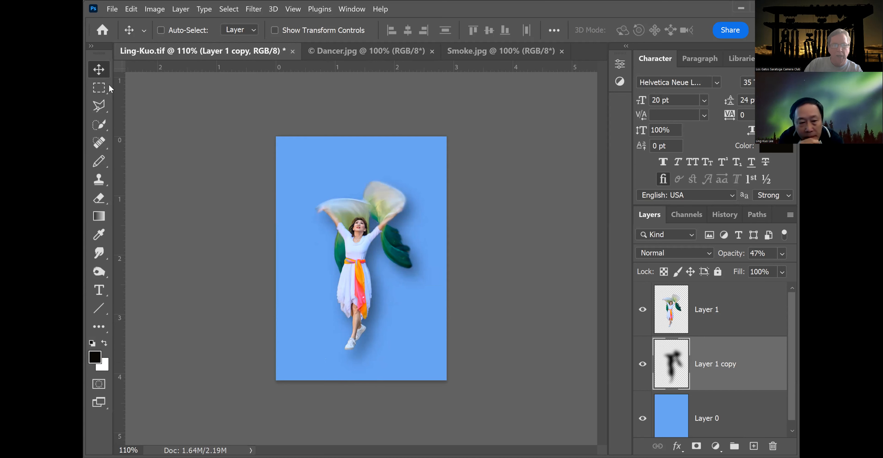
Delete the upper part of the shadow with a rectangular selection feathered 40 px, then deselect.
click(102, 89)
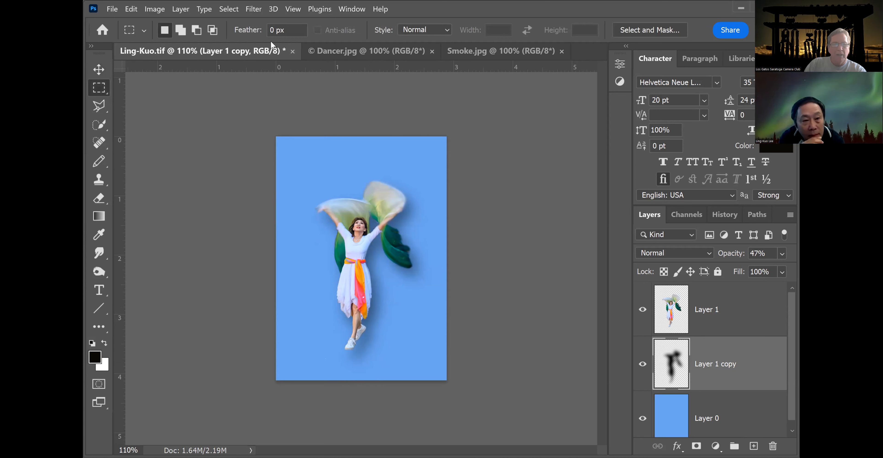
click(272, 30)
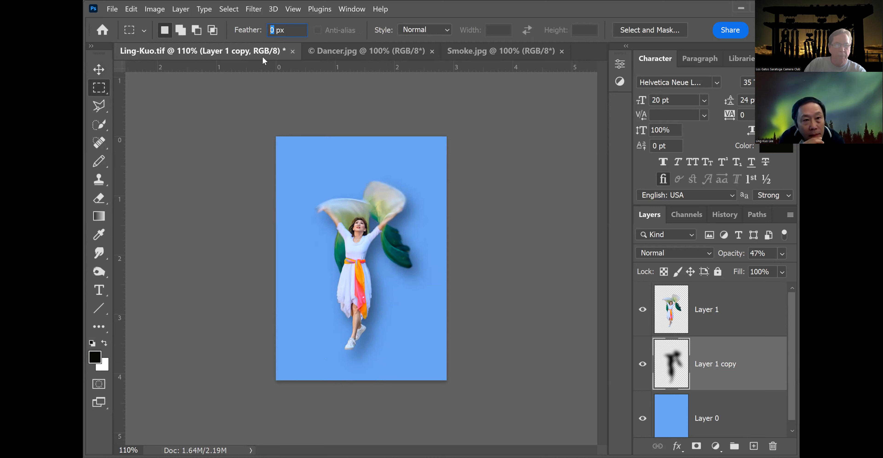
text(4)
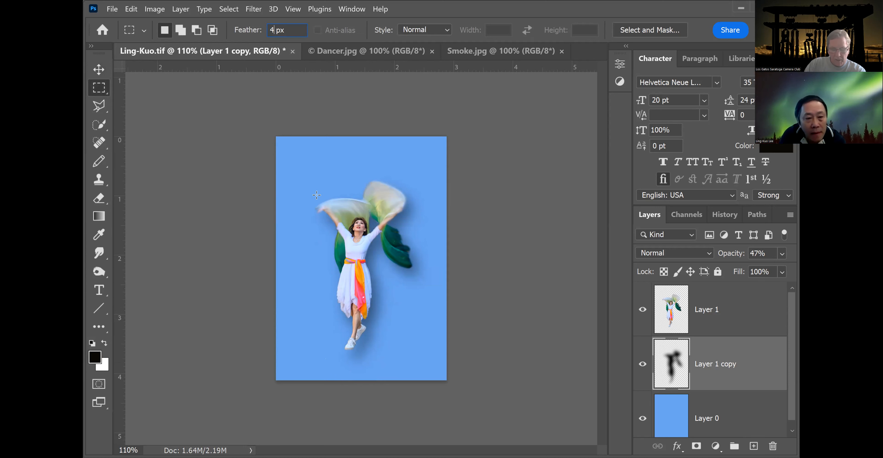
text(0)
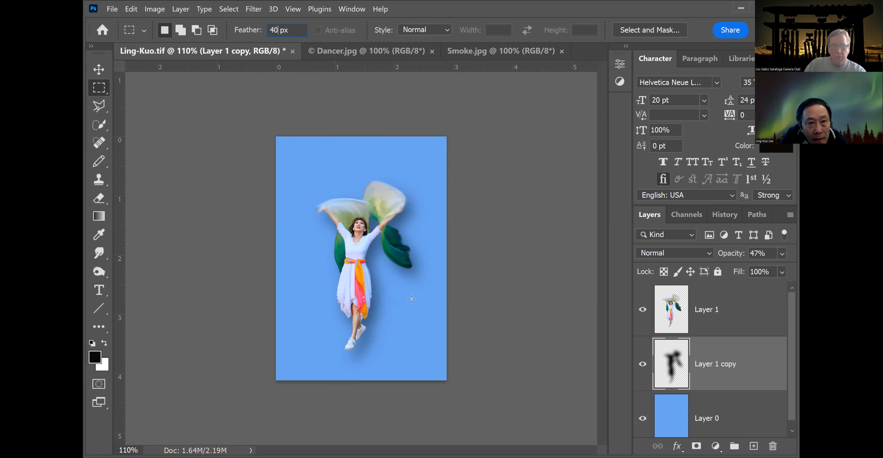
drag(294, 149, 457, 290)
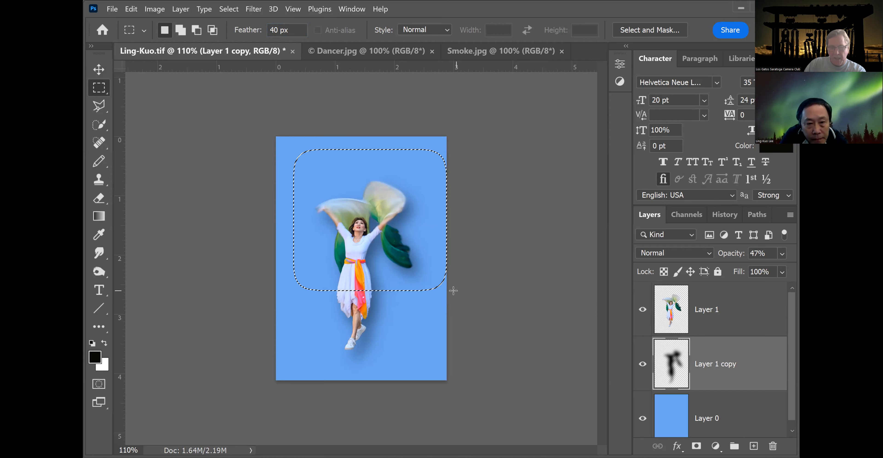
key(Delete)
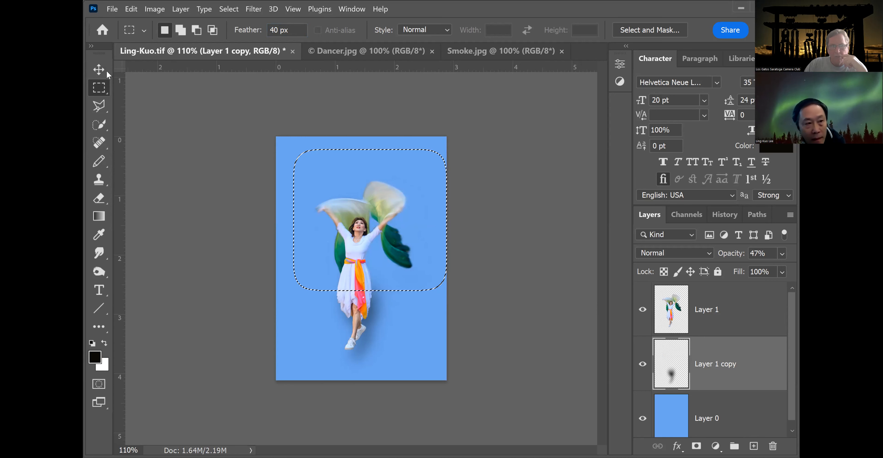
key(ctrl+d)
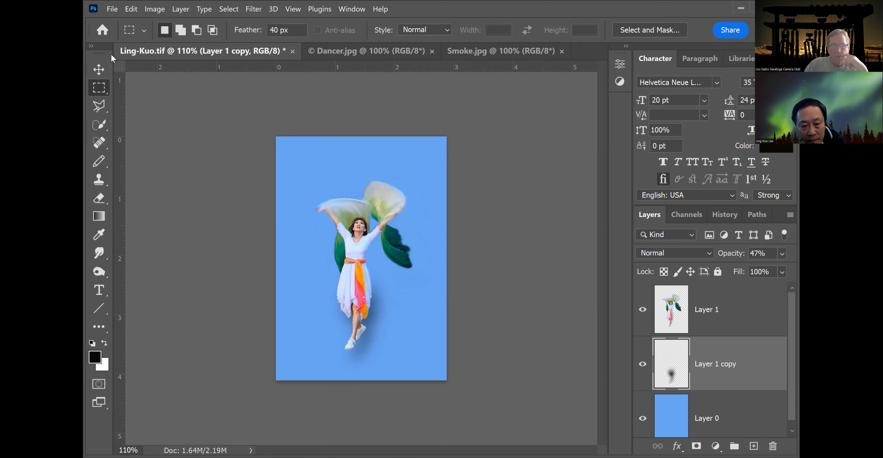
Free-transform the shadow layer, stretching it to about 129% height and shifting it down behind the dancer.
click(98, 70)
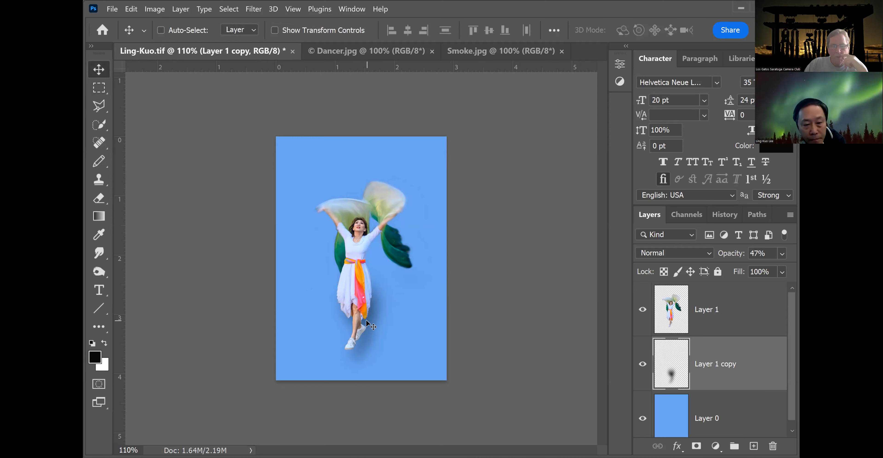
drag(359, 322, 363, 320)
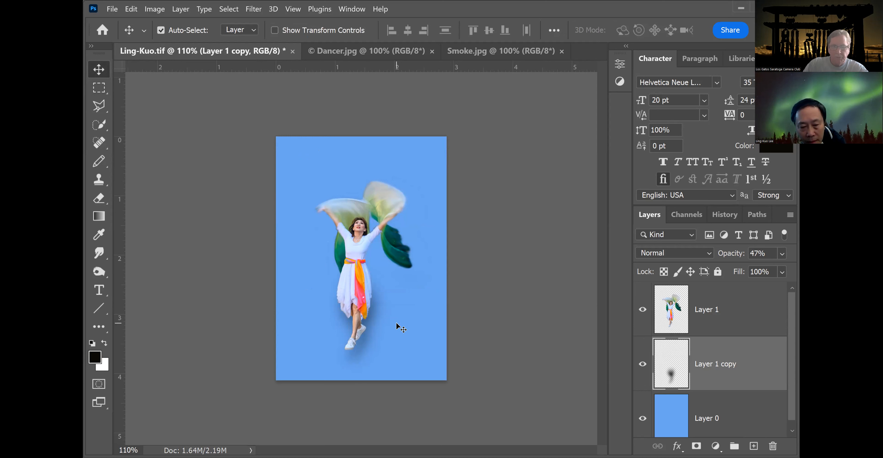
key(ctrl+t)
drag(373, 257, 374, 231)
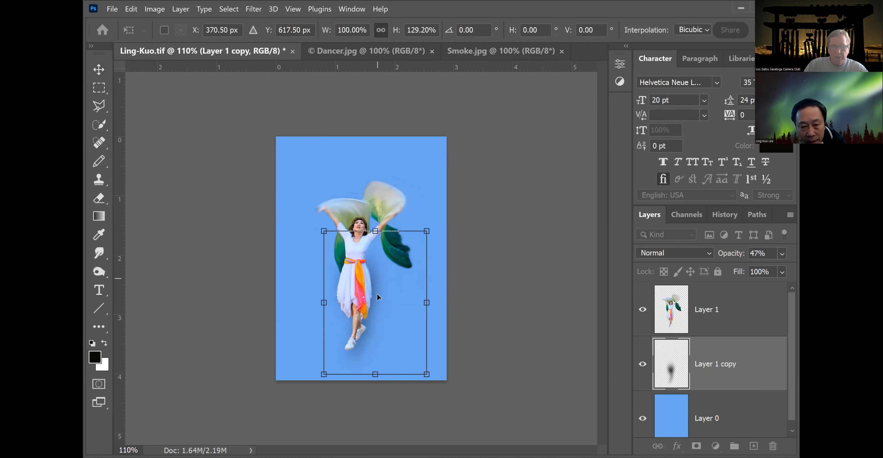
drag(375, 292, 373, 308)
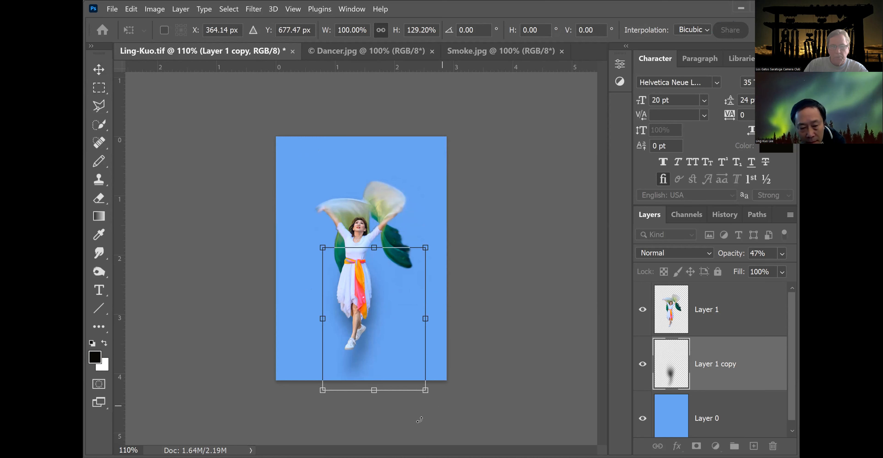
Rotate the shadow about 13.7° and widen it to about 145% width and 143% height, keeping it behind the dancer.
drag(420, 420, 398, 425)
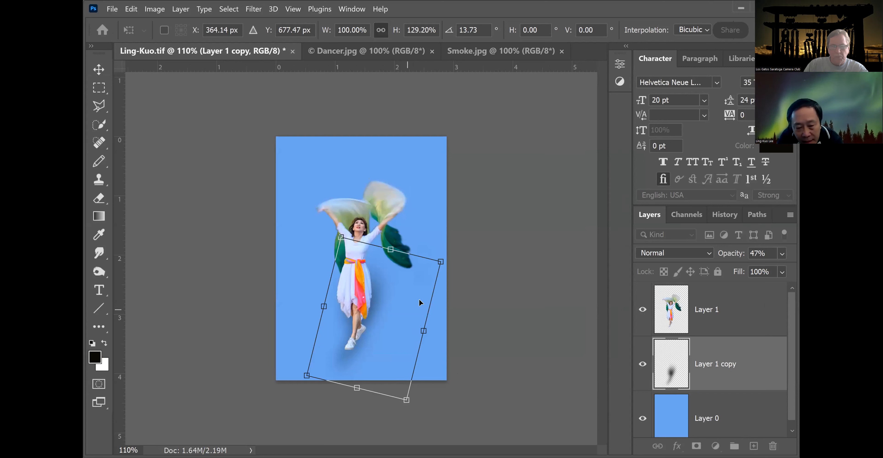
drag(418, 299, 428, 287)
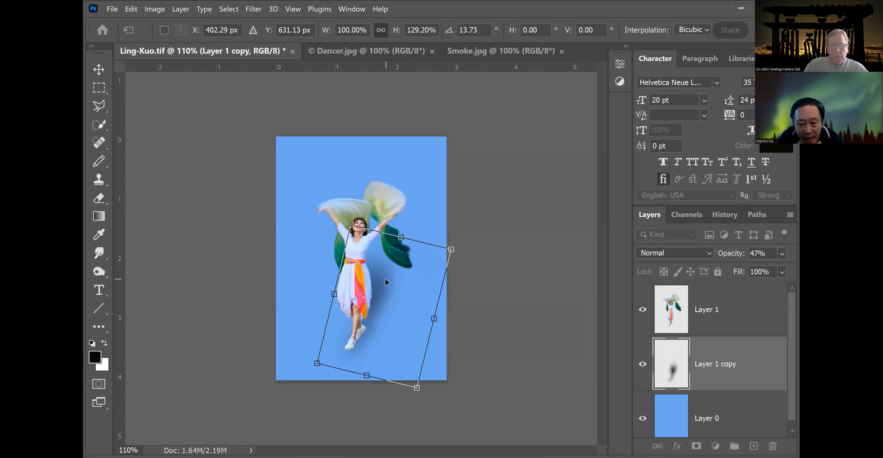
drag(383, 282, 381, 286)
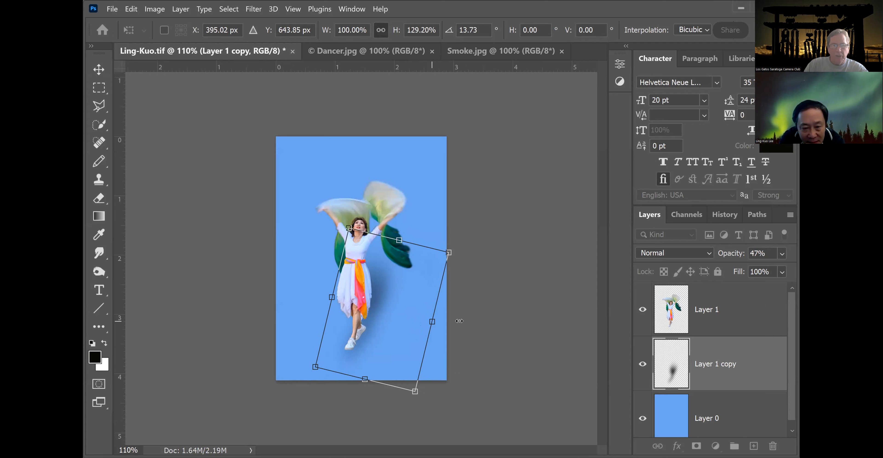
drag(446, 315, 477, 333)
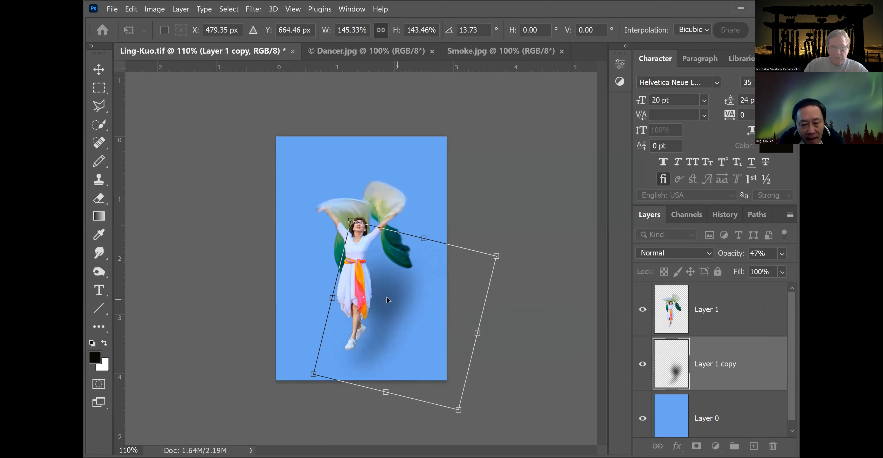
drag(394, 300, 383, 299)
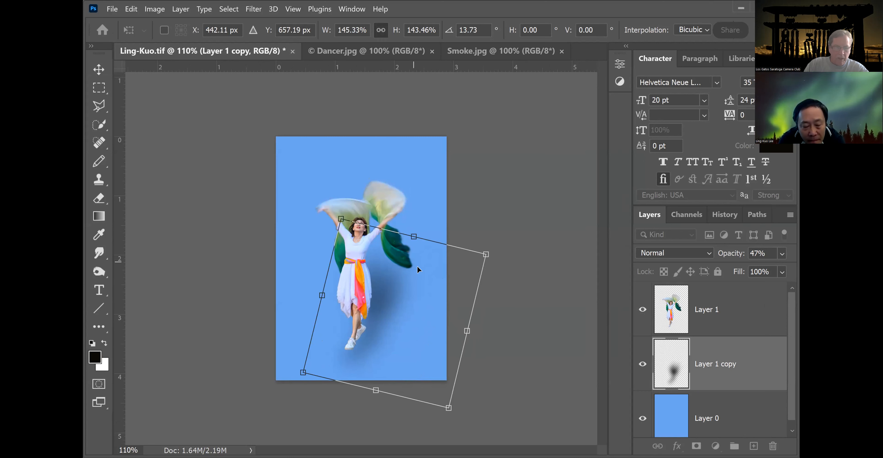
Distort the shadow by pulling its upper corners outward and adjusting its bottom edge, then commit the transform.
right_click(425, 273)
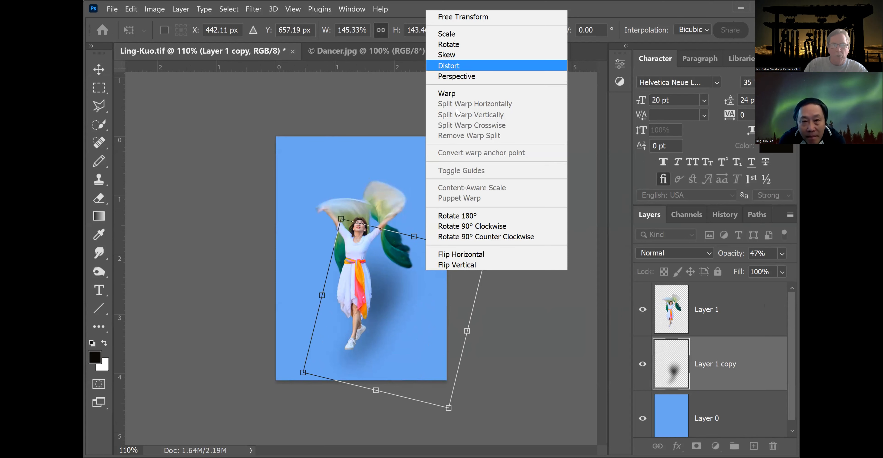
click(467, 67)
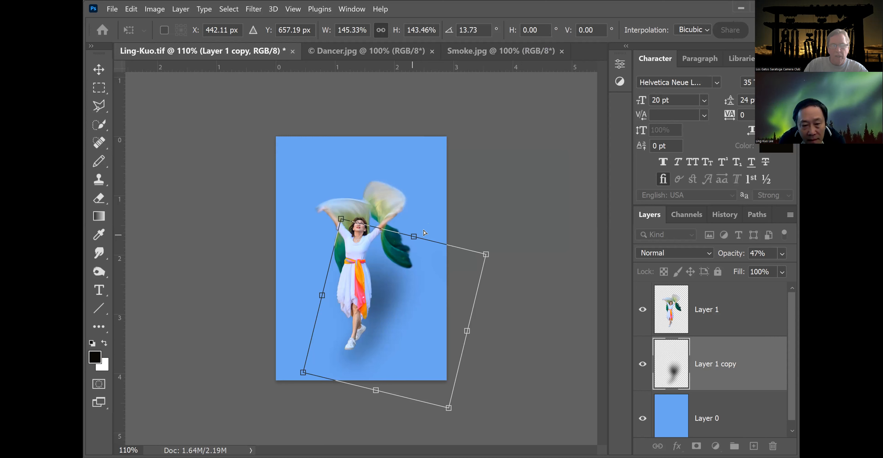
drag(425, 232, 436, 227)
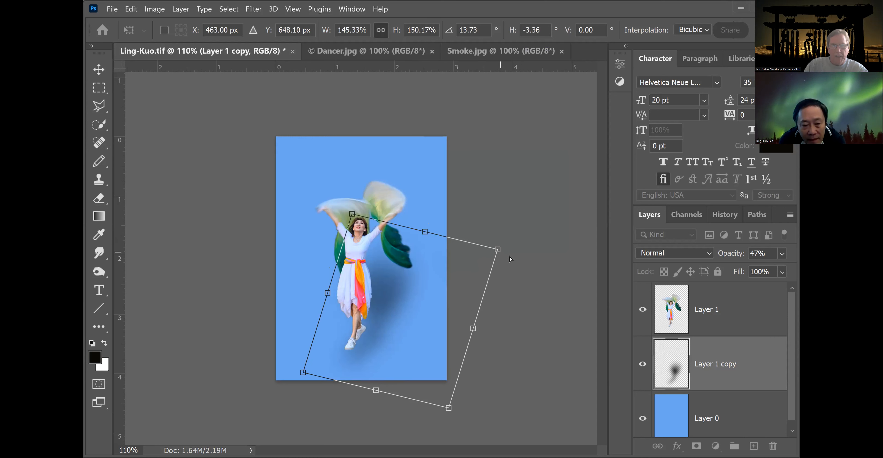
drag(537, 276, 535, 270)
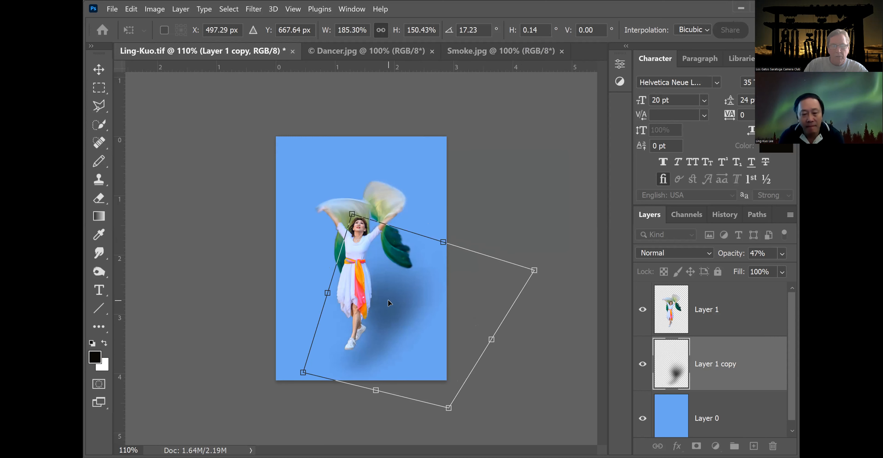
drag(388, 299, 380, 293)
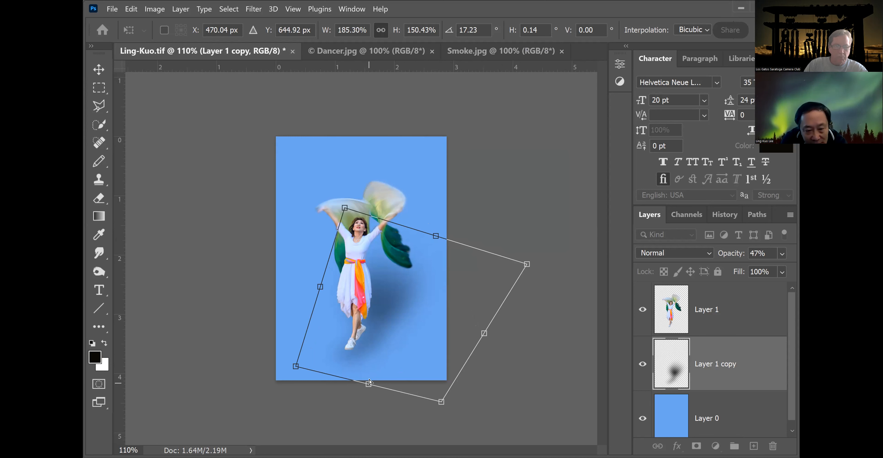
drag(369, 383, 369, 380)
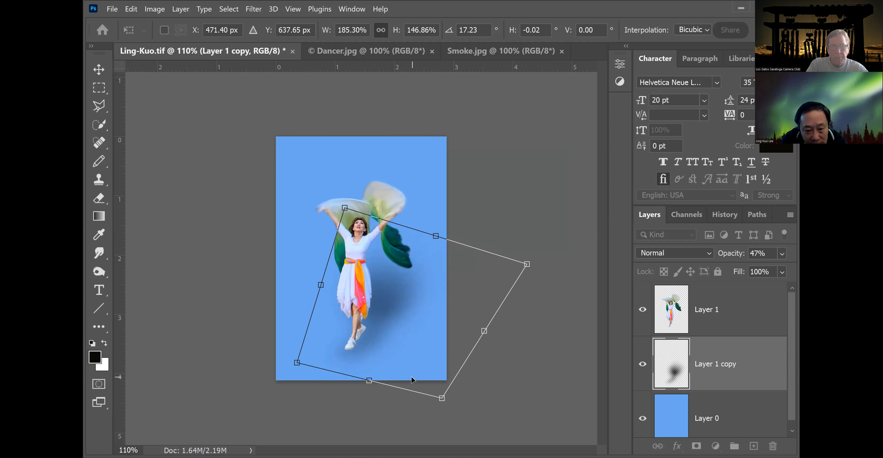
key(Return)
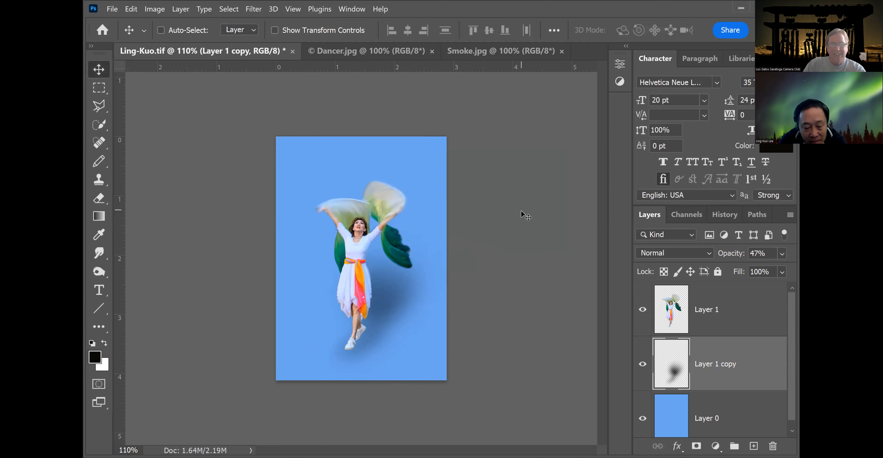
In Dancer.jpg, zoom in on the dancer and invert the existing dancer selection.
click(384, 55)
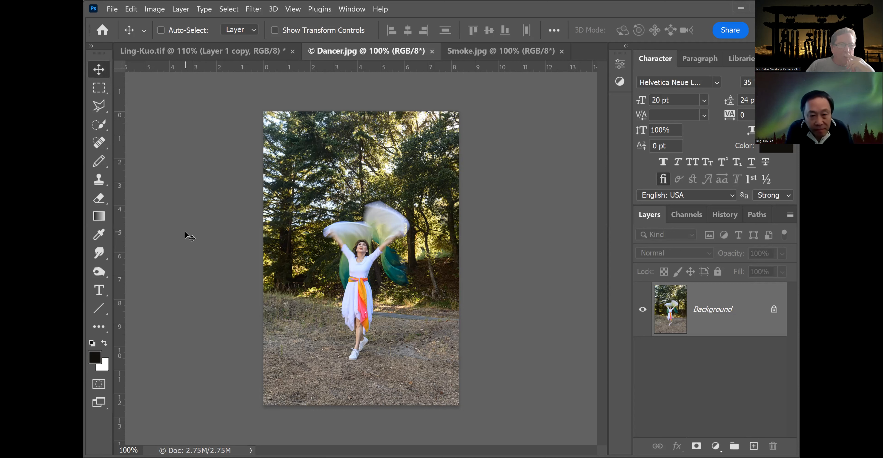
click(101, 126)
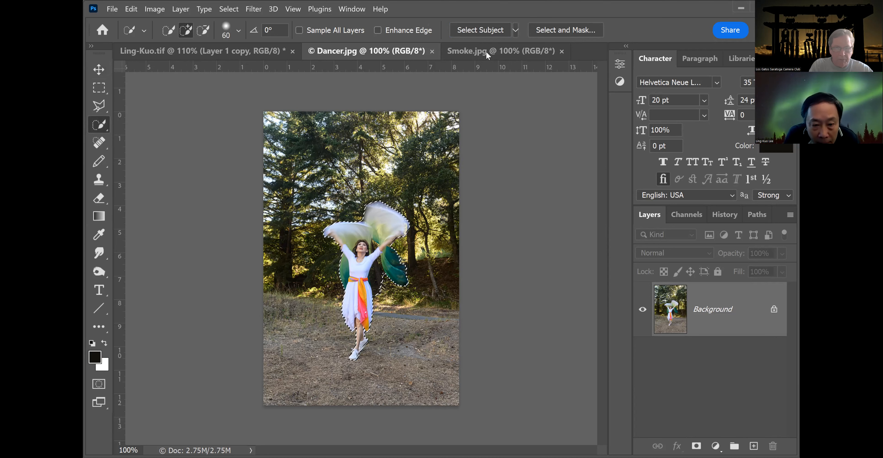
key(ctrl+plus)
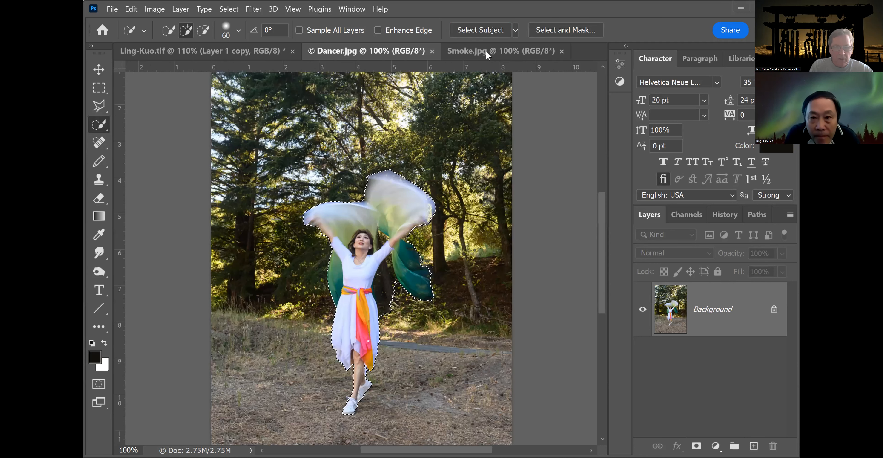
key(ctrl+plus)
drag(601, 214, 598, 227)
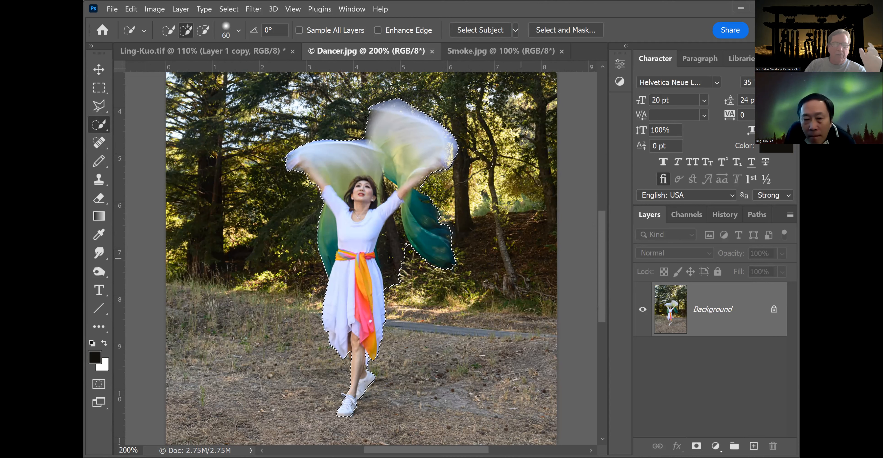
click(229, 11)
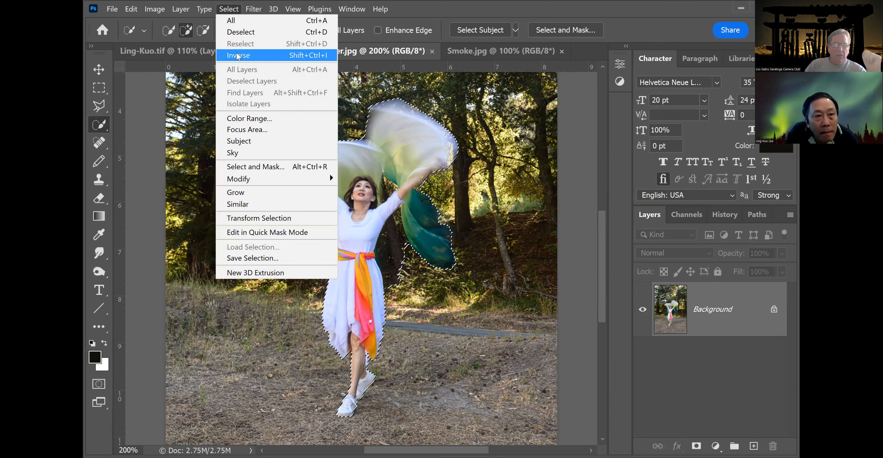
click(238, 55)
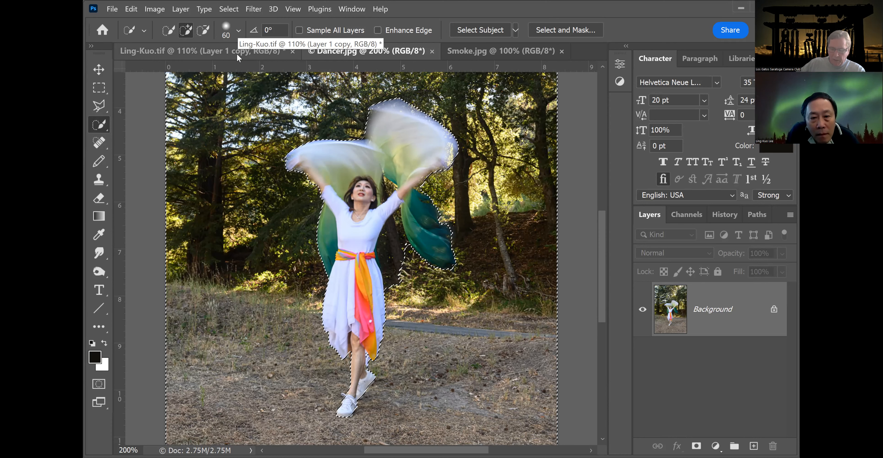
Convert the background into a regular layer, delete everything around the dancer, then deselect.
key(shift+F5)
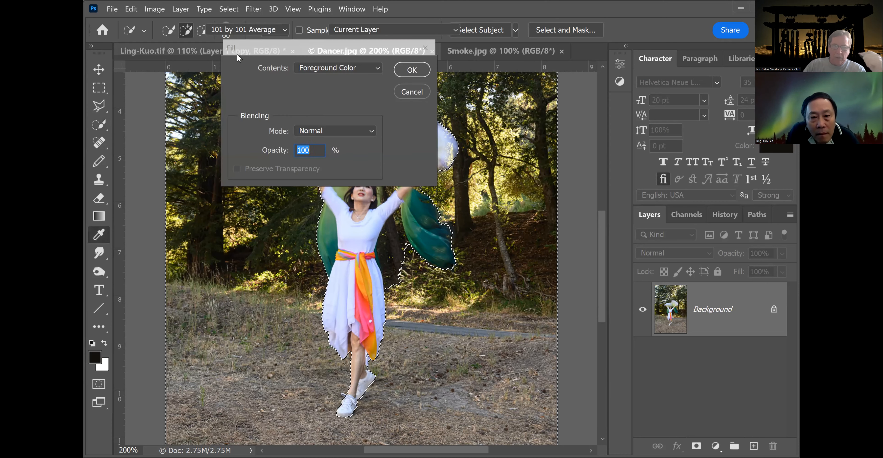
click(421, 93)
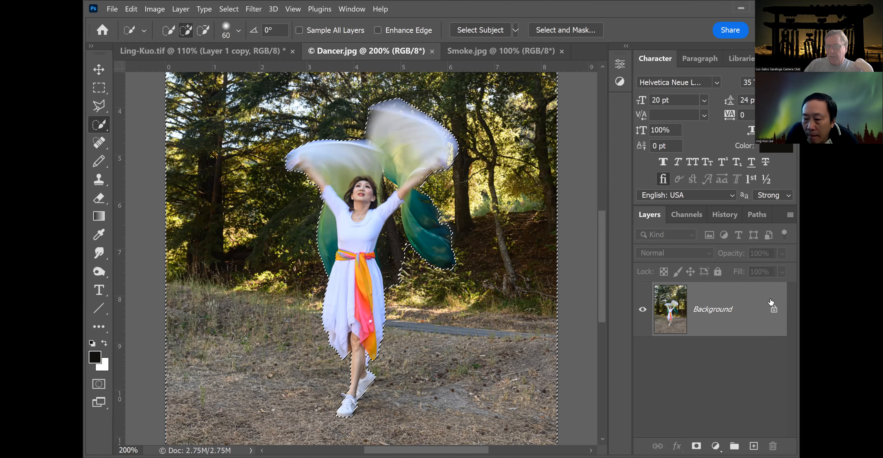
double_click(745, 310)
click(638, 147)
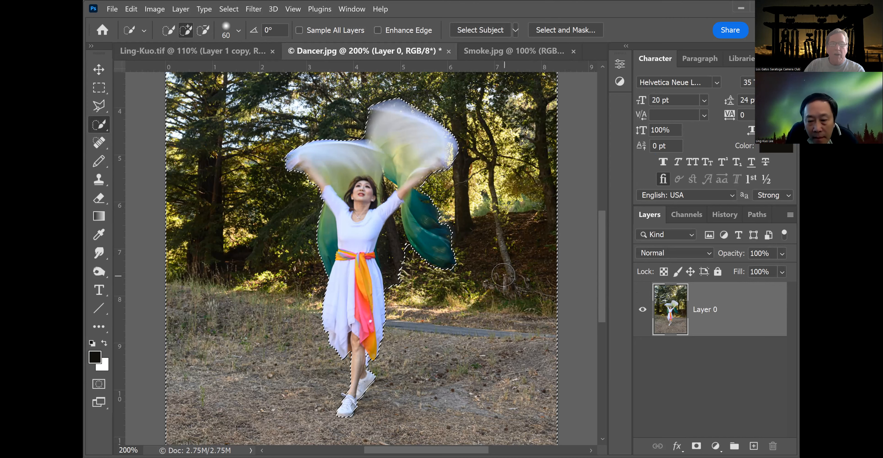
key(Delete)
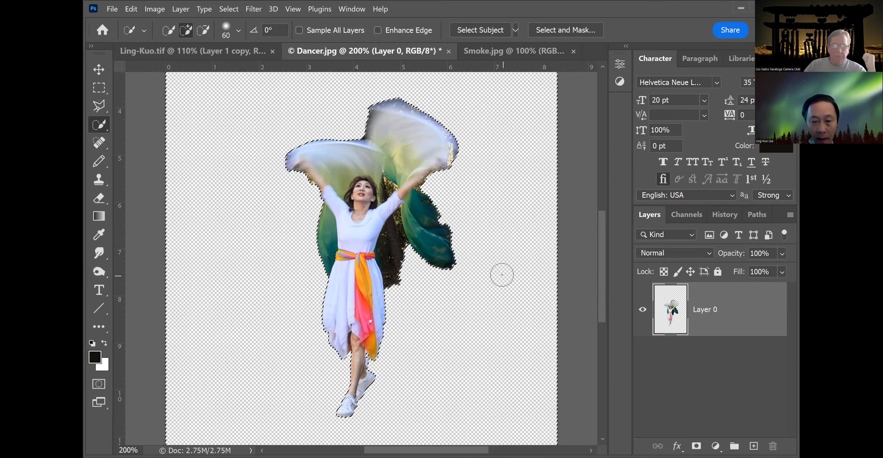
click(100, 87)
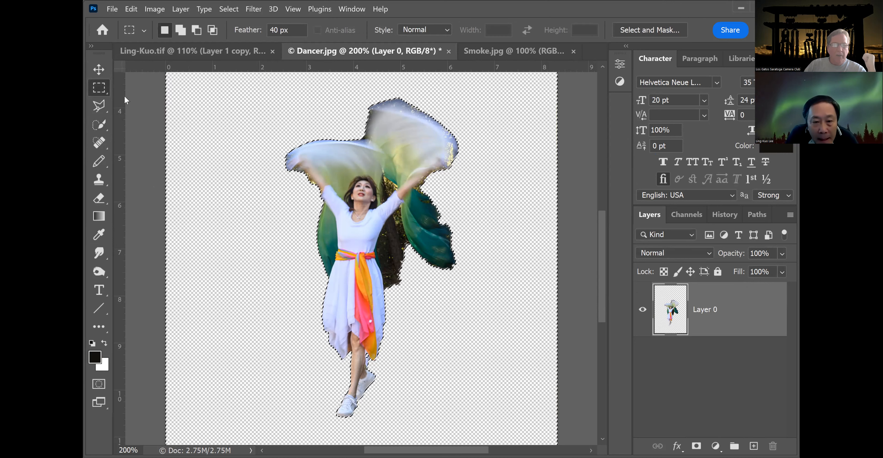
click(261, 160)
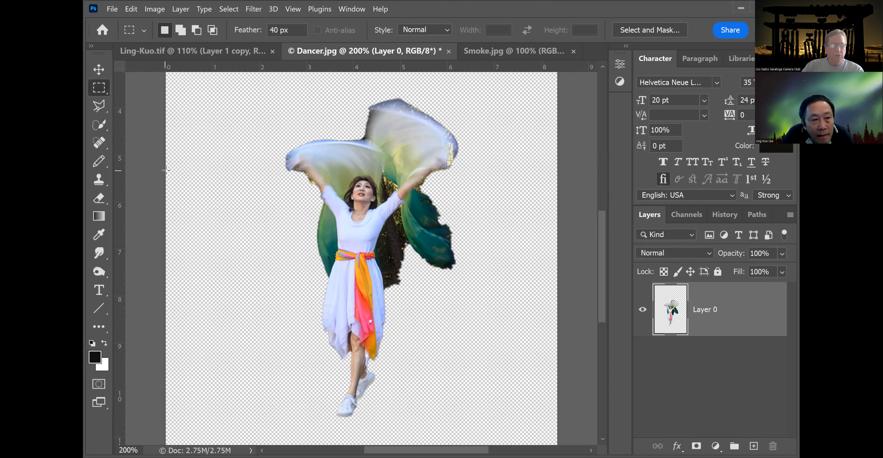
Set the Quick Selection tool's brush size to 22 px.
click(102, 125)
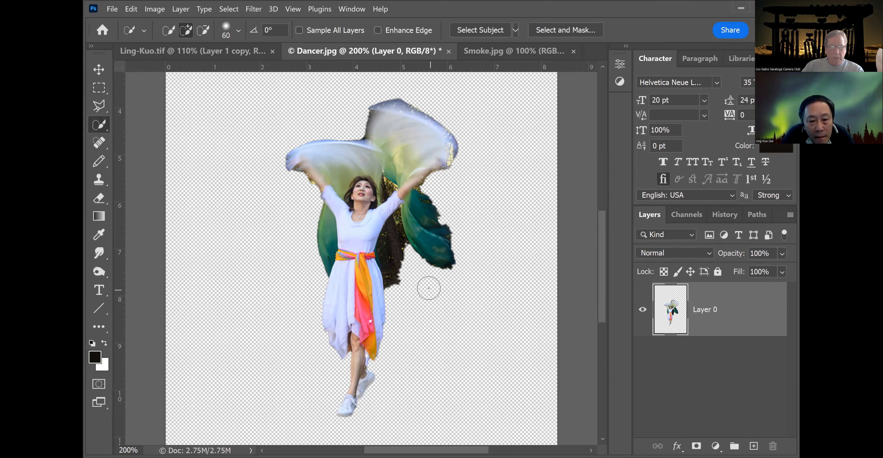
click(145, 31)
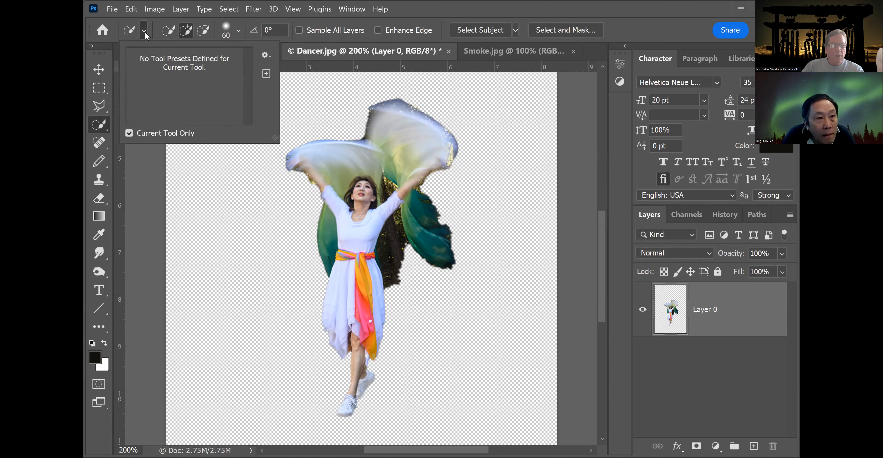
click(145, 32)
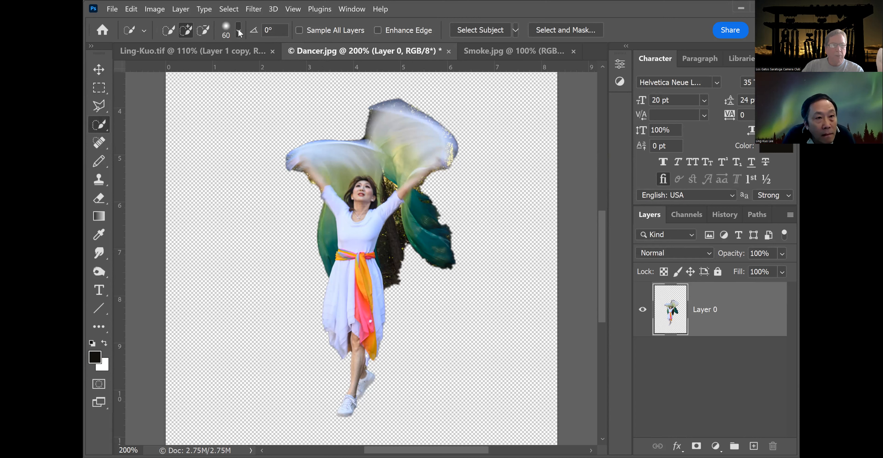
click(239, 32)
drag(200, 65, 175, 63)
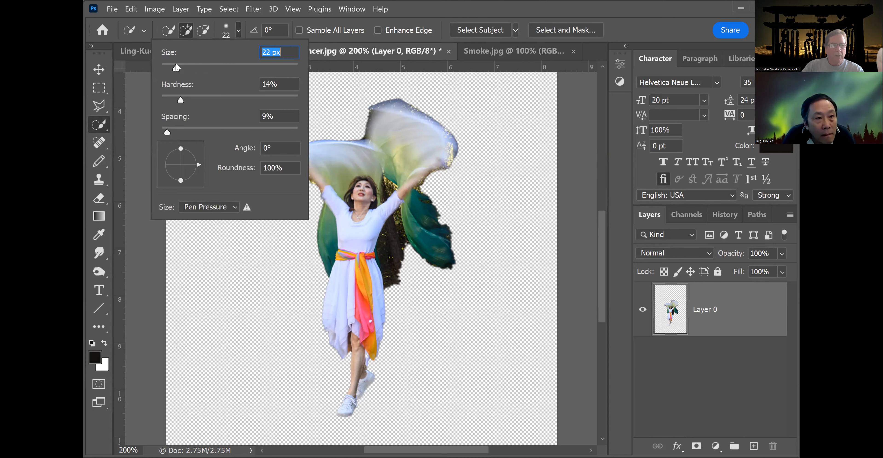
Select the dark leftover background patch between the dress and the green scarf and delete it.
click(392, 282)
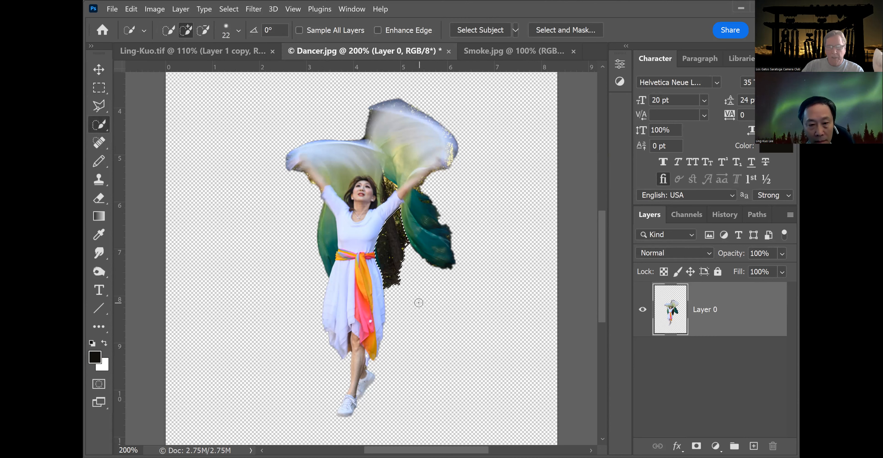
key(Delete)
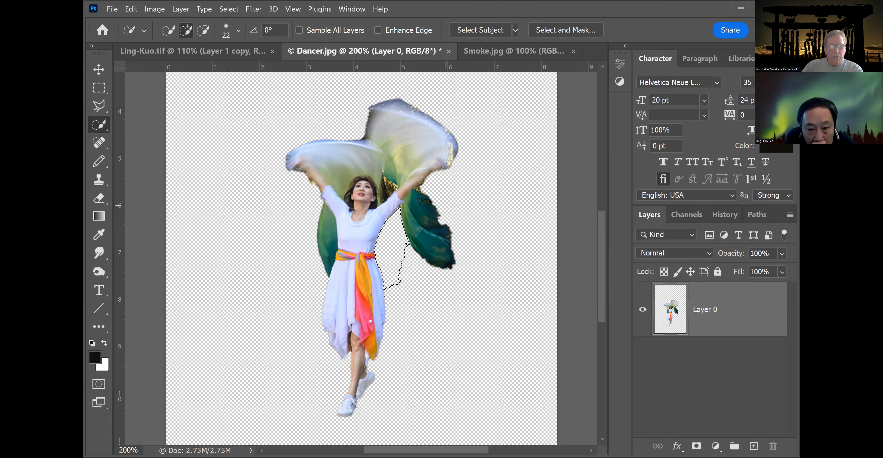
click(392, 186)
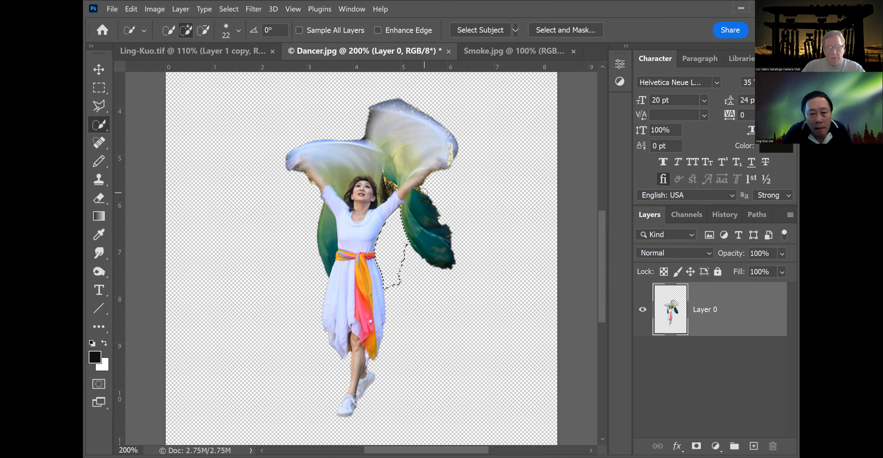
Set the Rectangular Marquee tool's feather to 0 px.
click(98, 87)
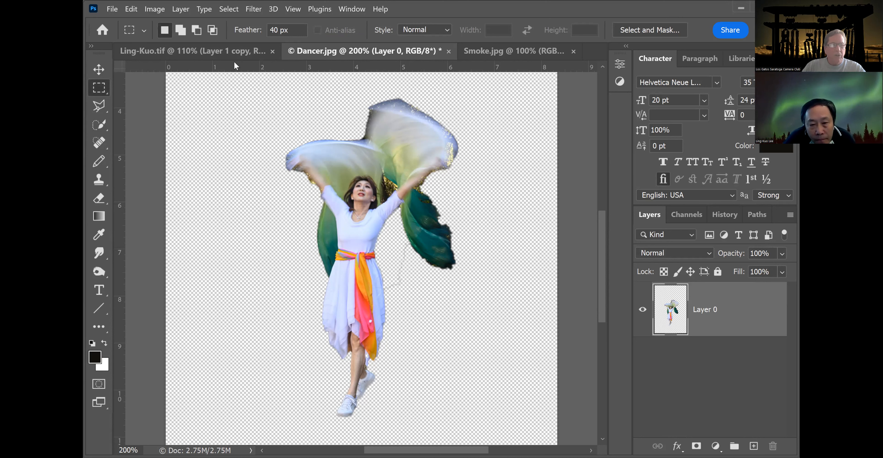
drag(279, 30, 259, 28)
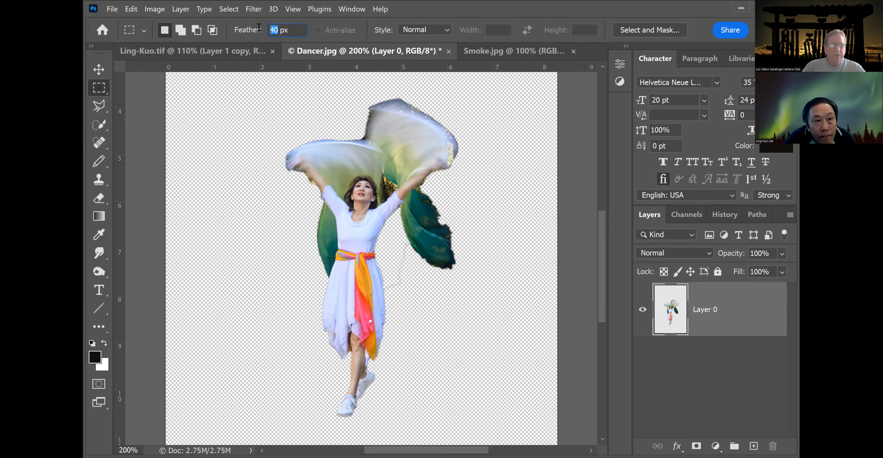
text(0)
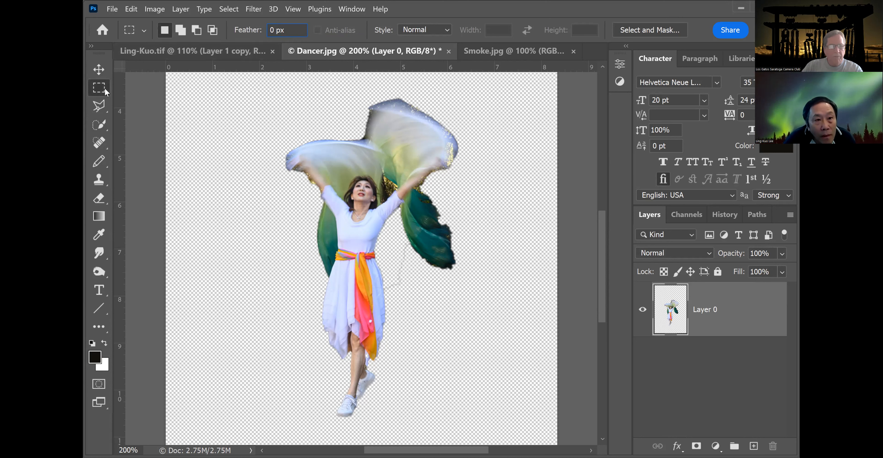
click(99, 124)
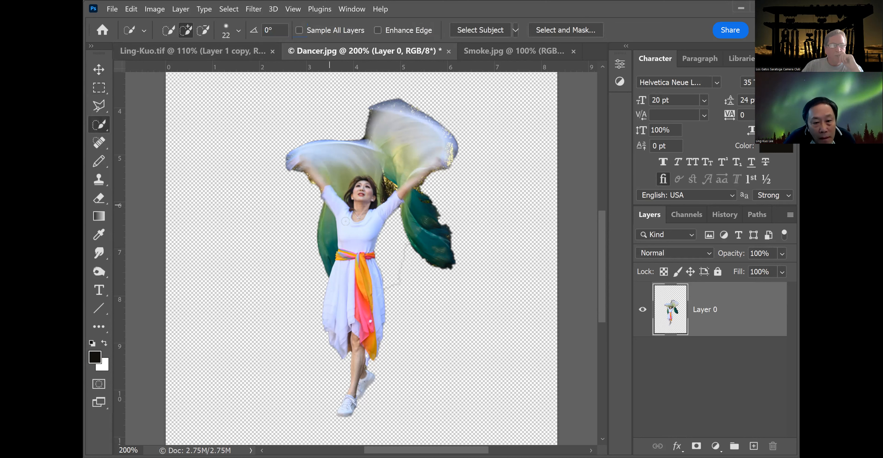
Erase the leftover edge remnants beside the dress near the sash with the Eraser at 100% opacity.
click(99, 198)
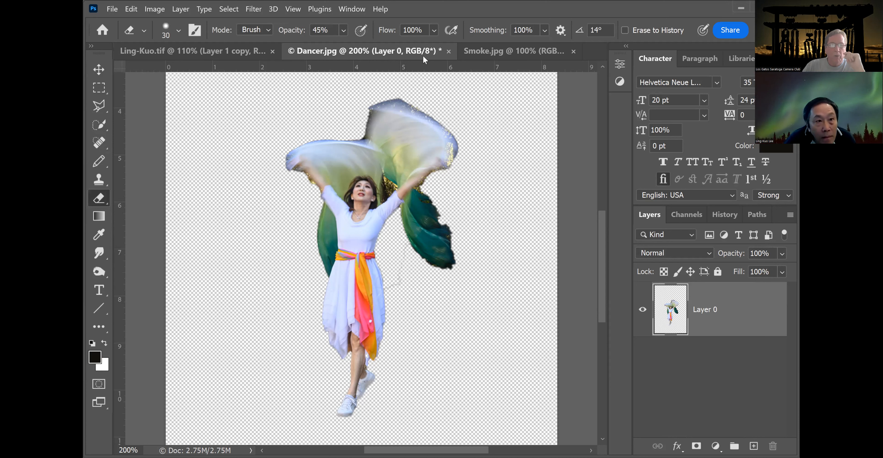
click(344, 30)
drag(361, 45, 393, 46)
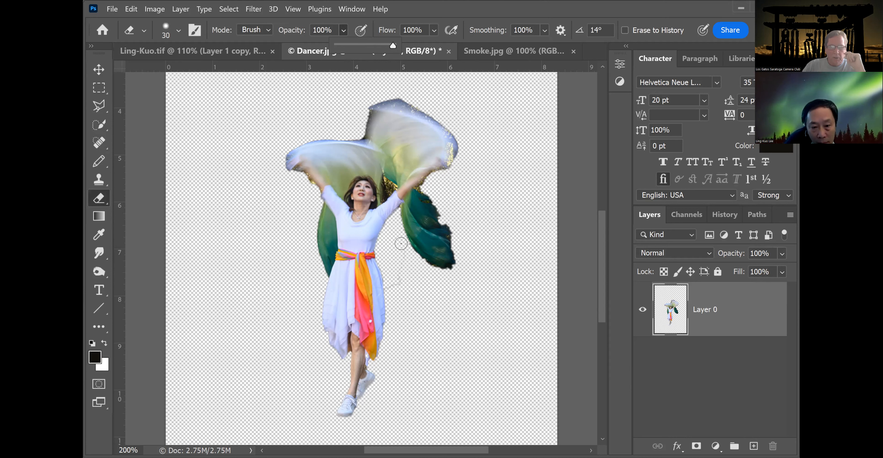
click(395, 290)
drag(397, 303, 390, 271)
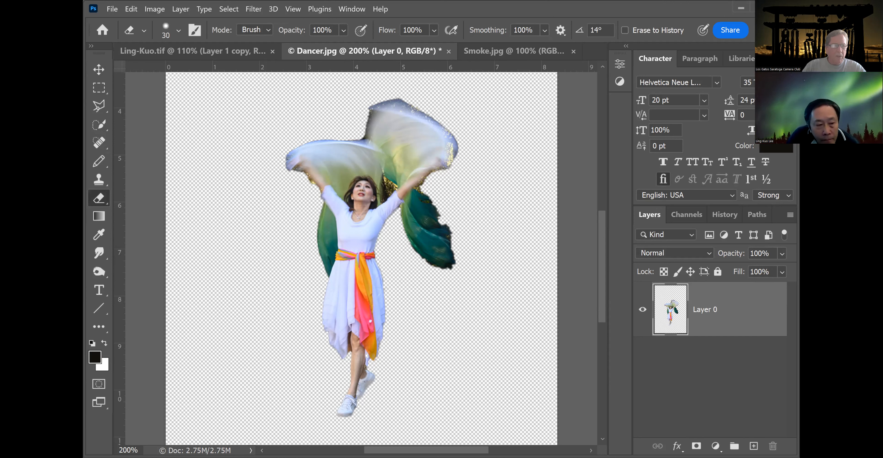
Zoom in, select the gold background patch between the dancer's raised arm and the scarf with the Polygonal Lasso, delete it, and deselect.
click(98, 109)
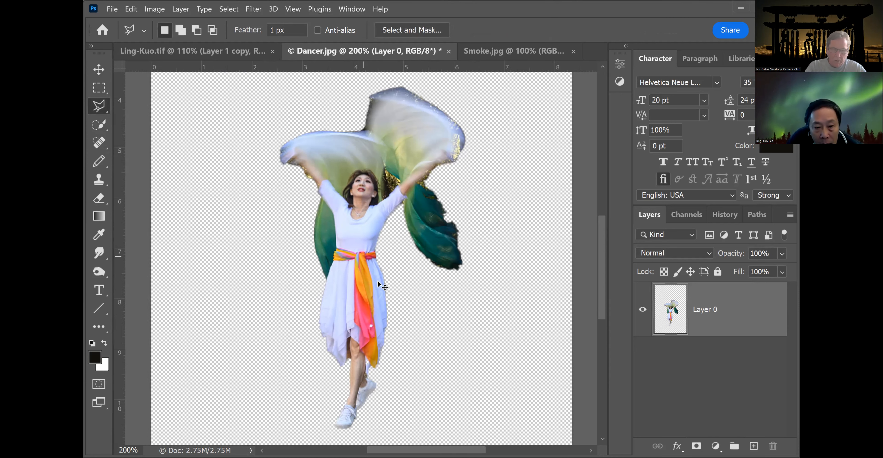
key(ctrl+plus)
key(ctrl+plus)
key(ctrl+plus)
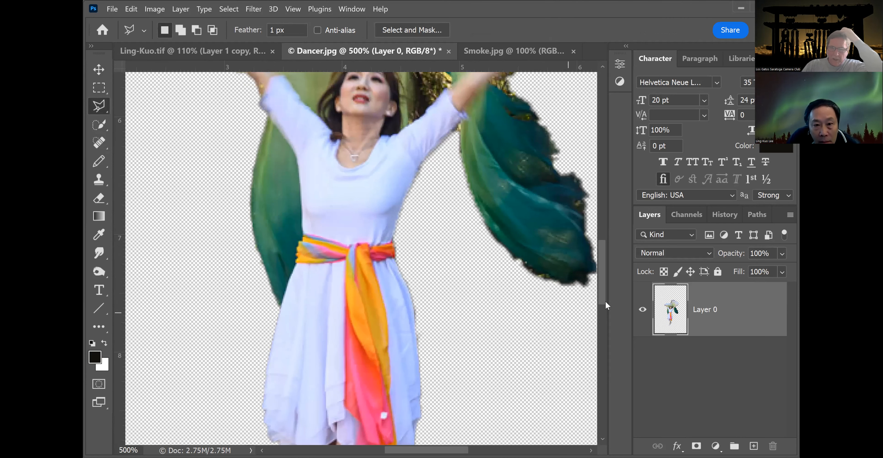
drag(600, 276, 604, 243)
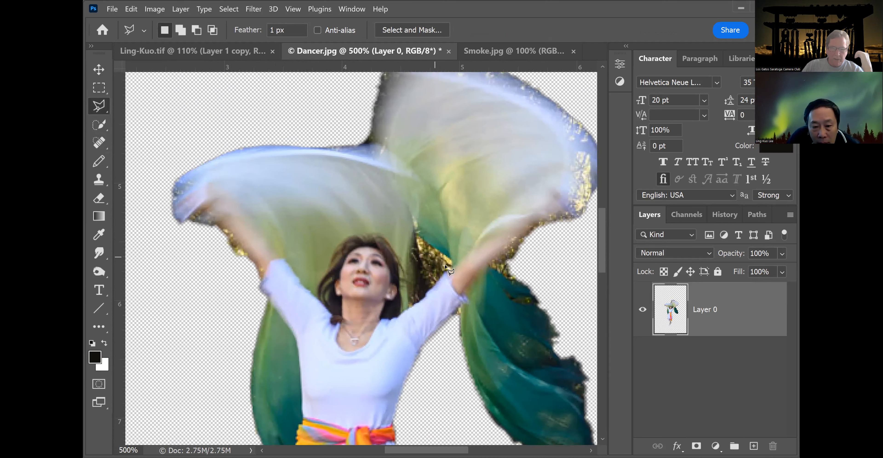
click(451, 264)
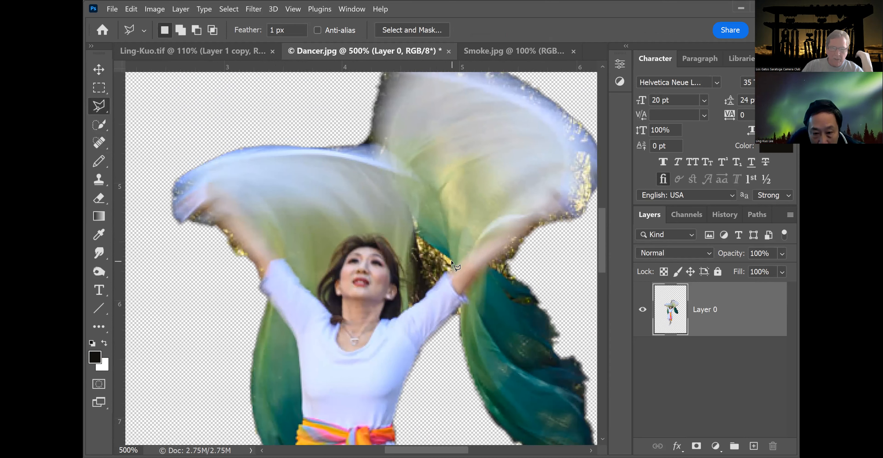
click(416, 234)
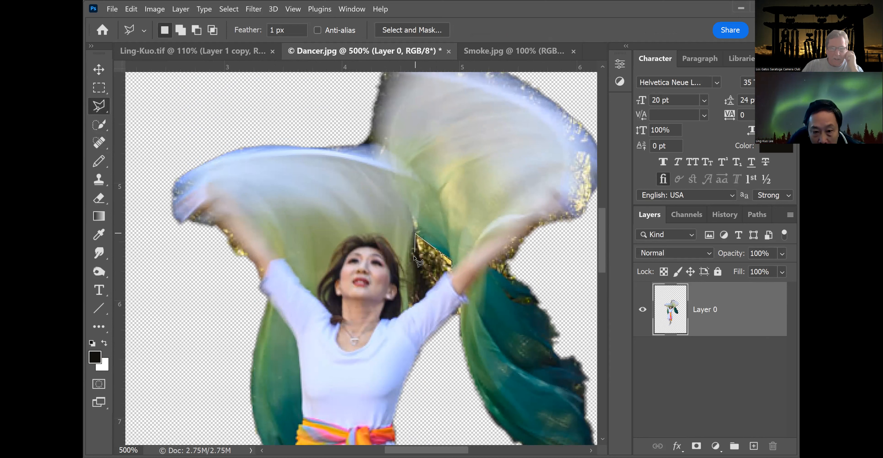
click(410, 269)
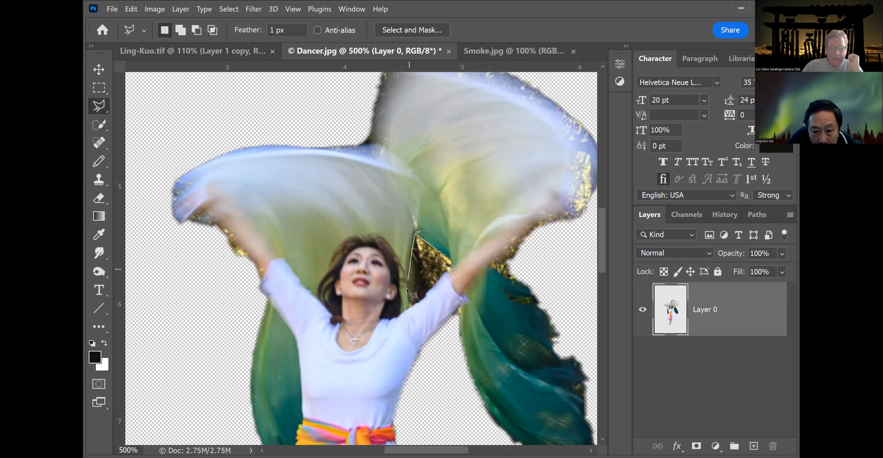
click(409, 306)
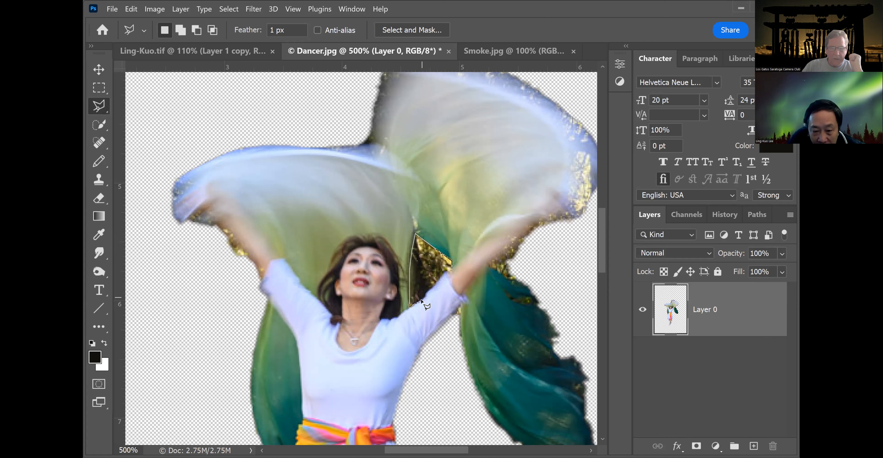
click(450, 267)
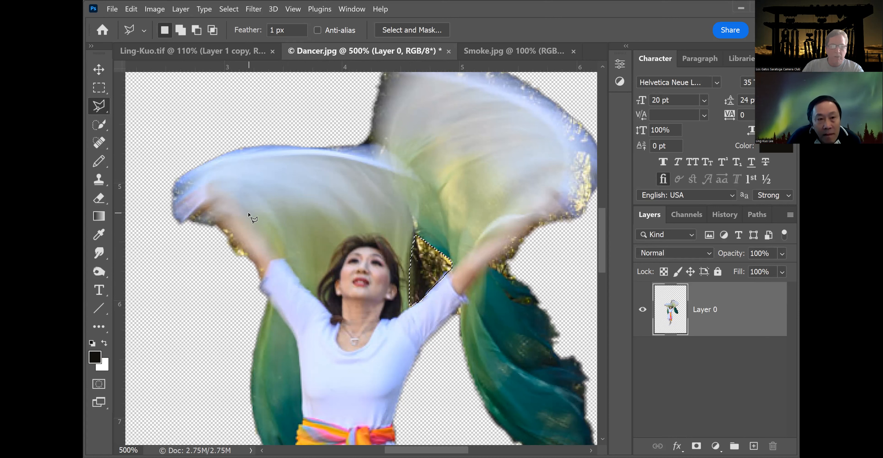
key(Delete)
key(m)
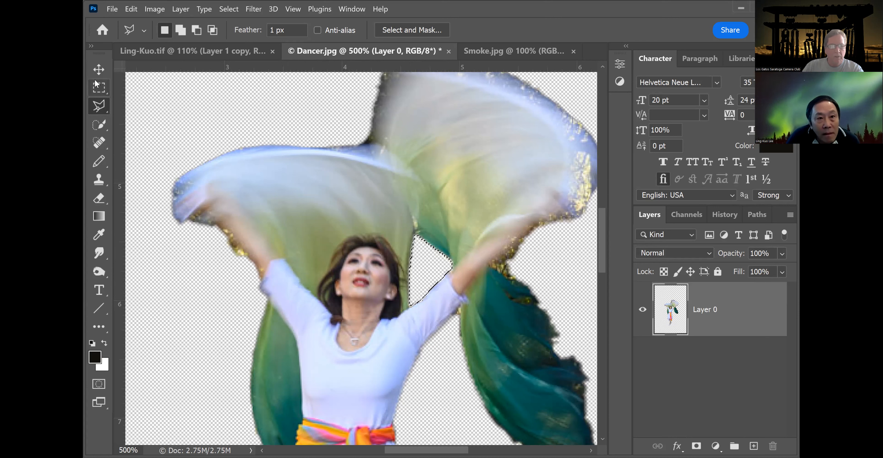
key(ctrl+d)
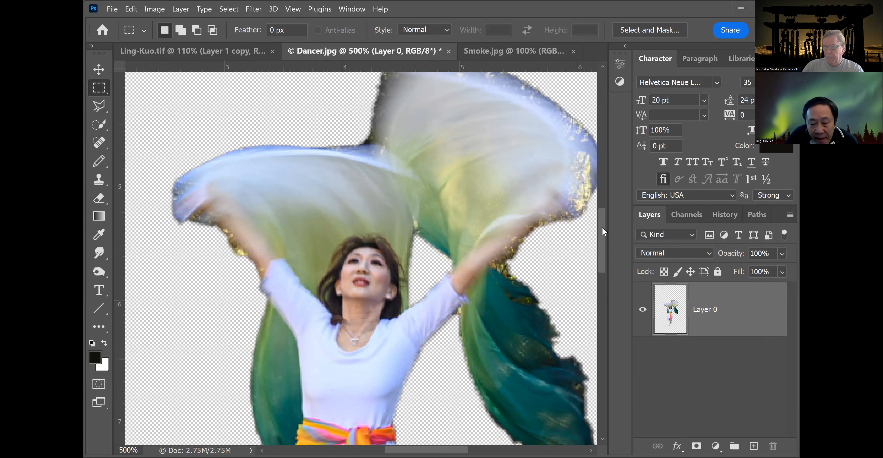
Trace a Polygonal Lasso selection along the dress's right edge and the green scarf's inner edge, clear that fringe, and deselect.
drag(602, 228, 599, 255)
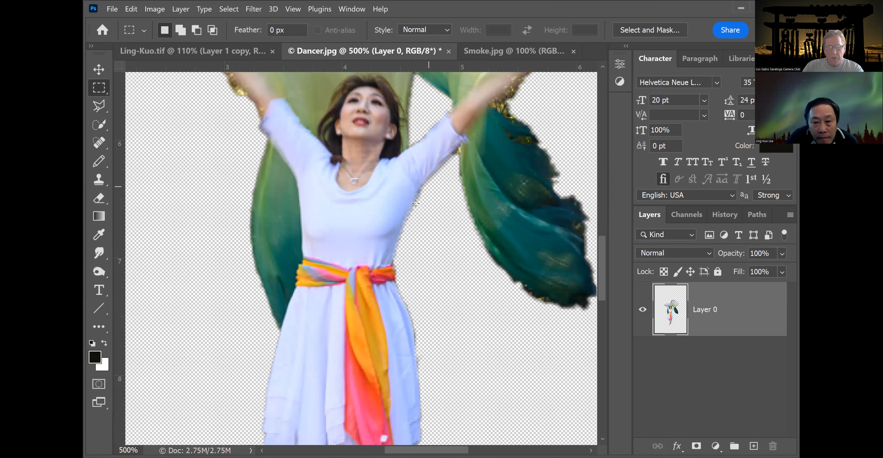
click(99, 106)
click(459, 148)
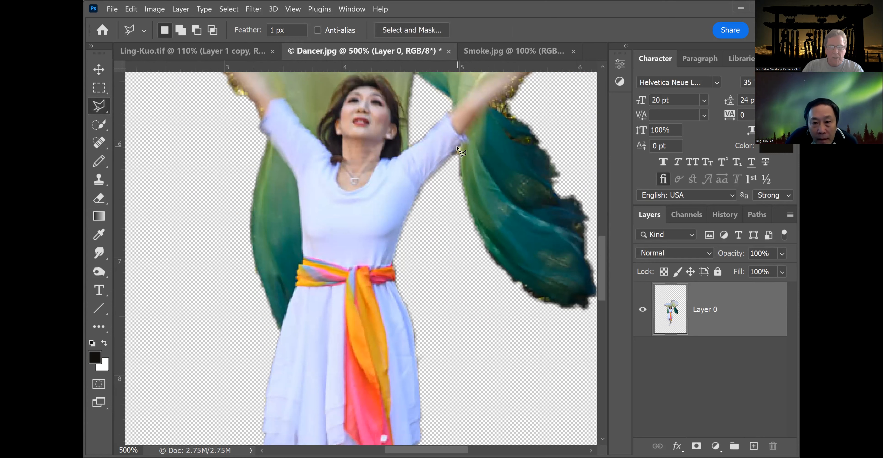
click(418, 188)
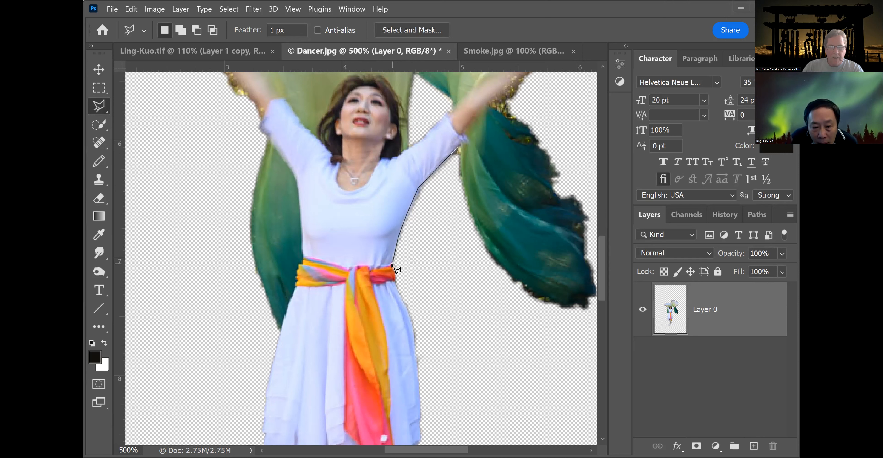
click(392, 264)
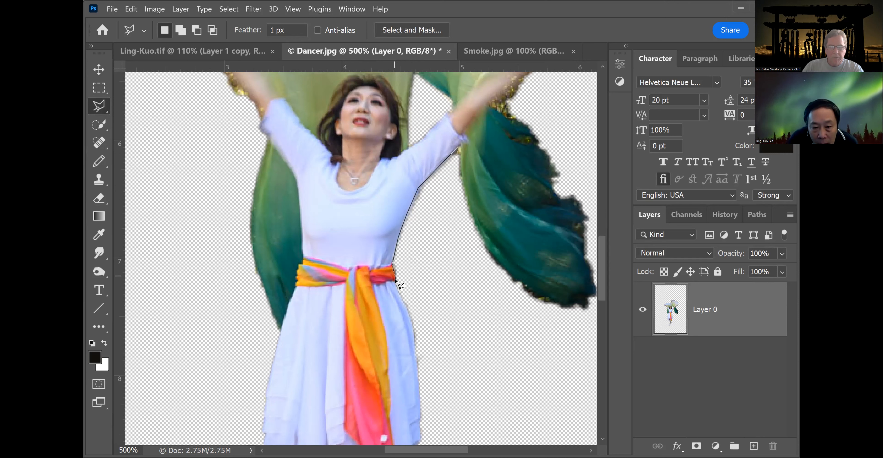
click(395, 281)
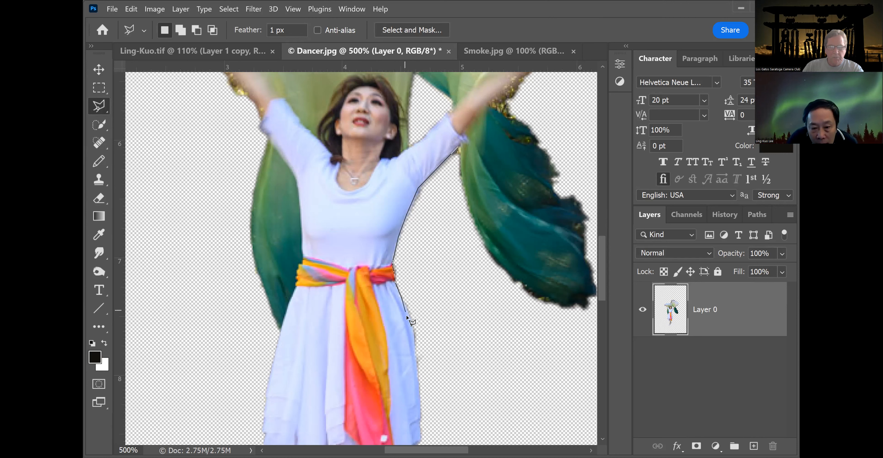
click(411, 321)
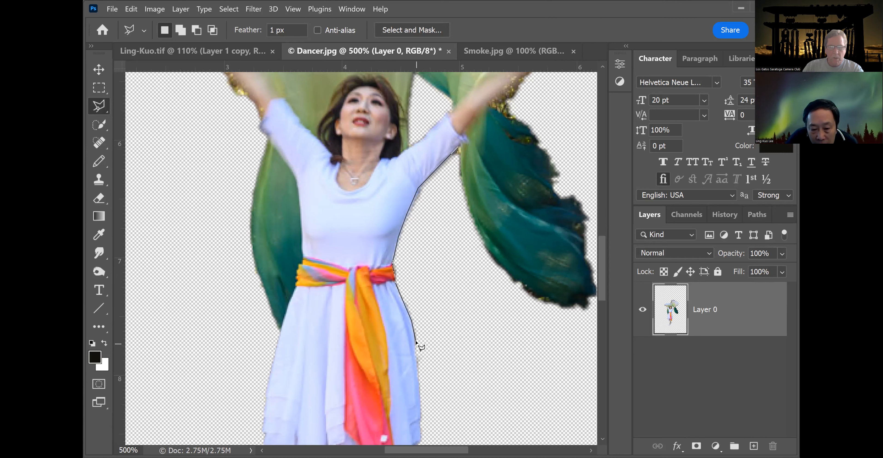
click(415, 340)
click(424, 430)
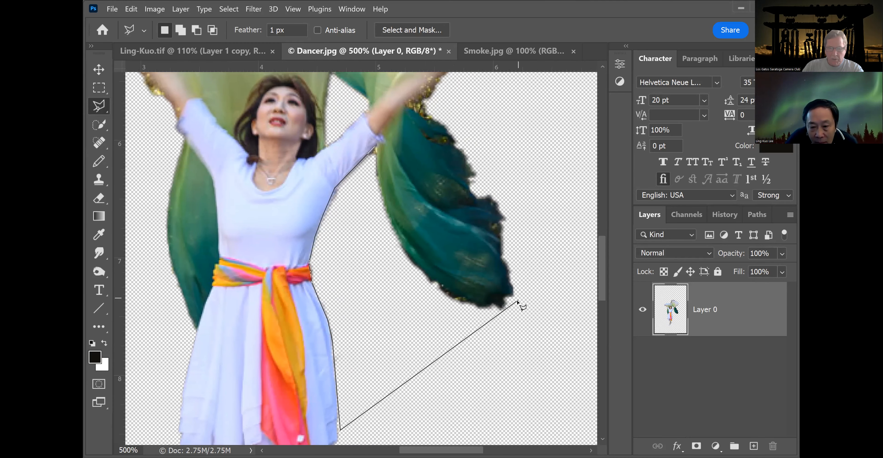
click(522, 304)
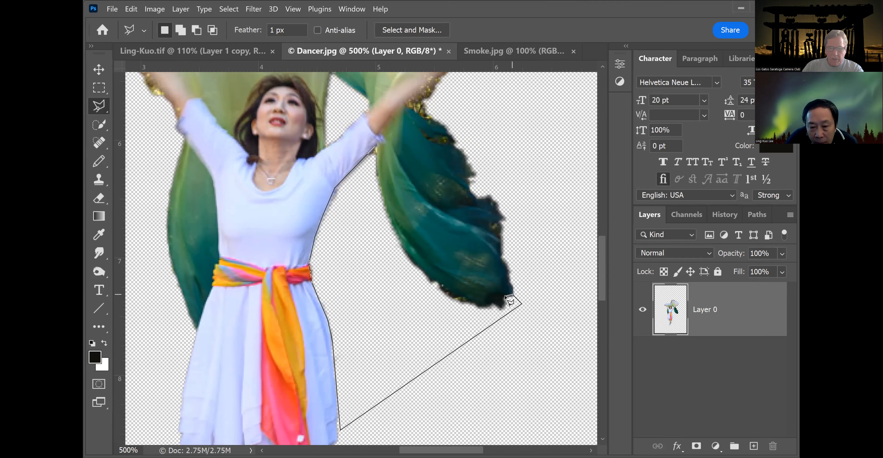
click(506, 296)
click(502, 304)
click(495, 305)
click(486, 306)
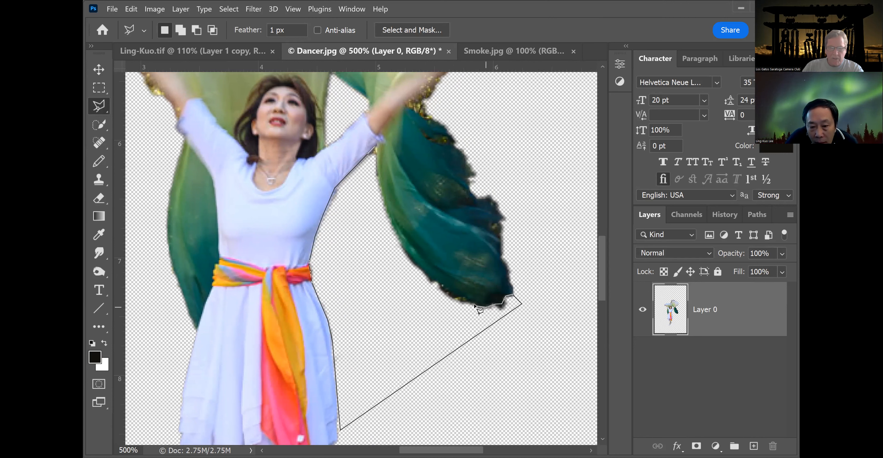
click(475, 303)
click(461, 299)
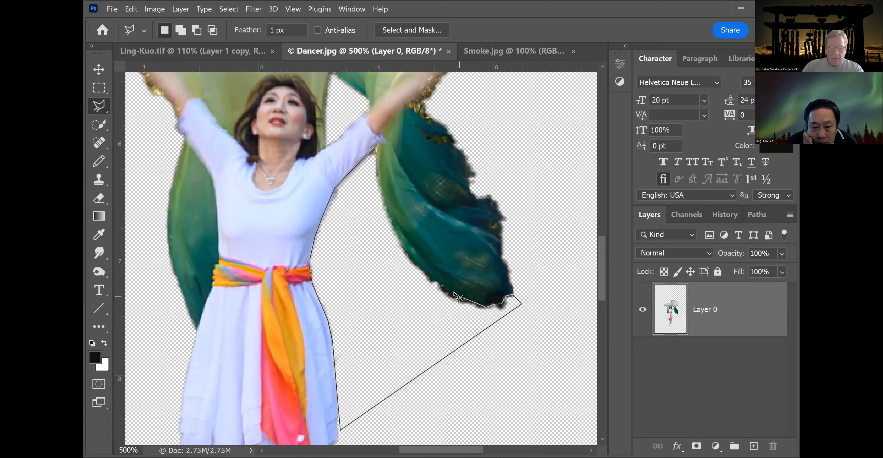
click(432, 281)
click(406, 247)
click(386, 206)
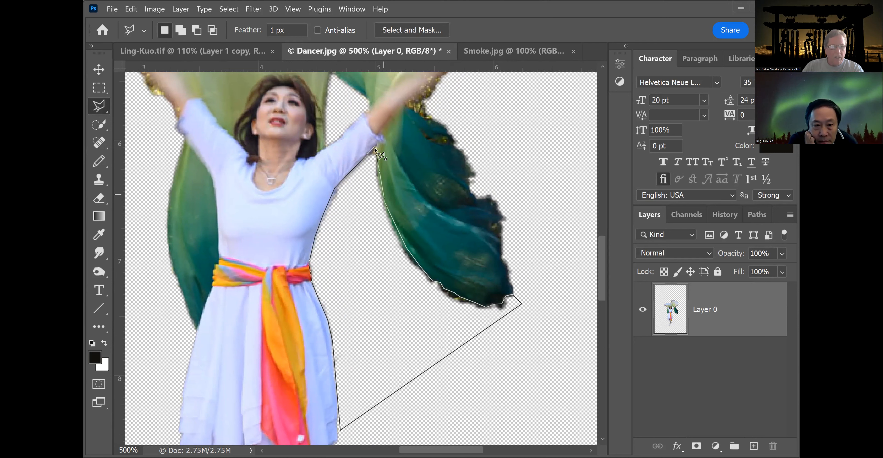
click(376, 176)
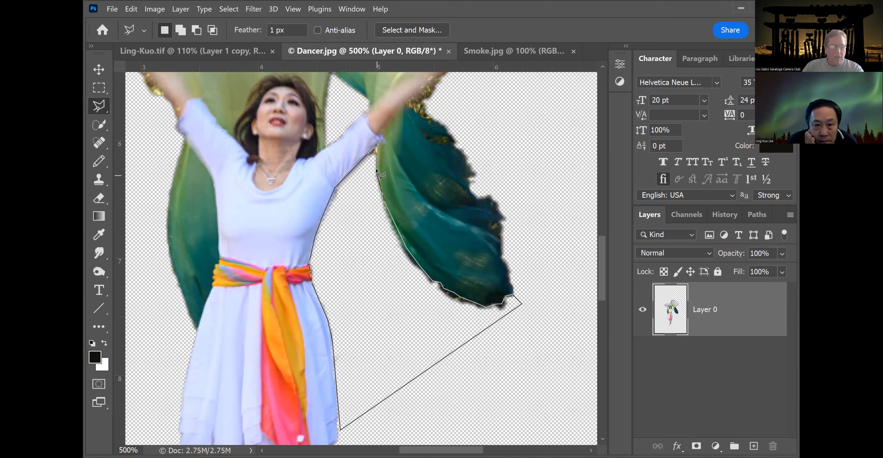
click(375, 148)
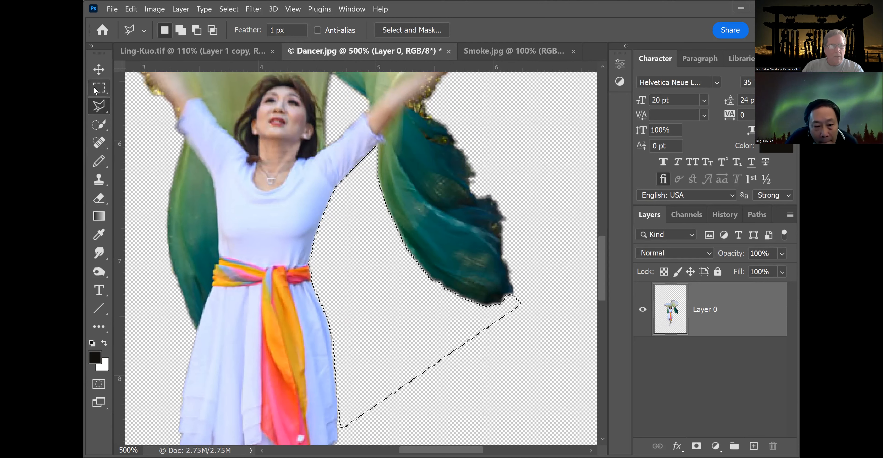
click(99, 88)
click(308, 144)
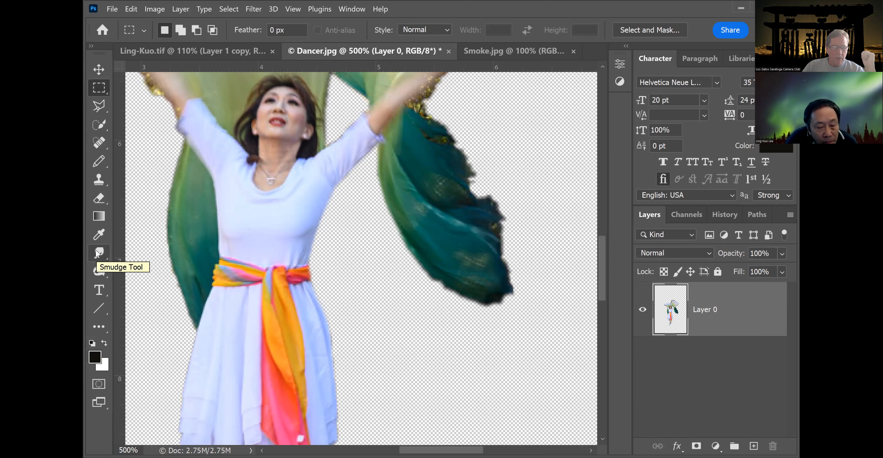
With the Smudge tool at 58% strength, smudge the green scarf's ragged right edge near the dancer's raised arm.
click(99, 253)
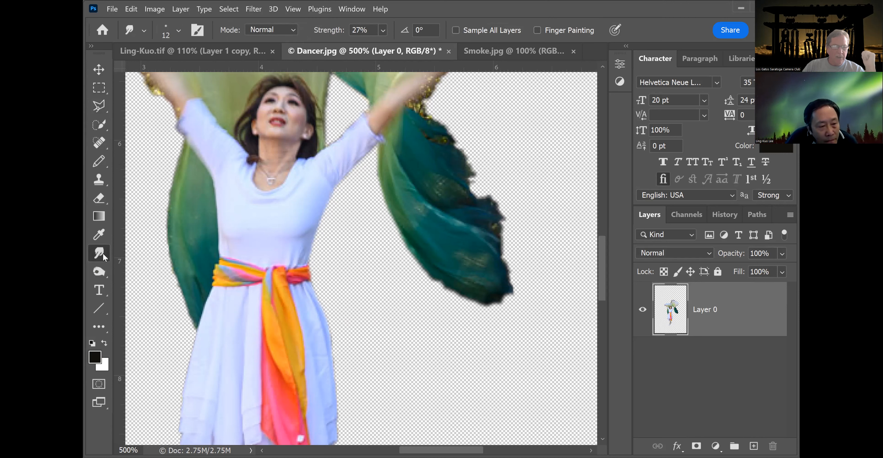
right_click(103, 253)
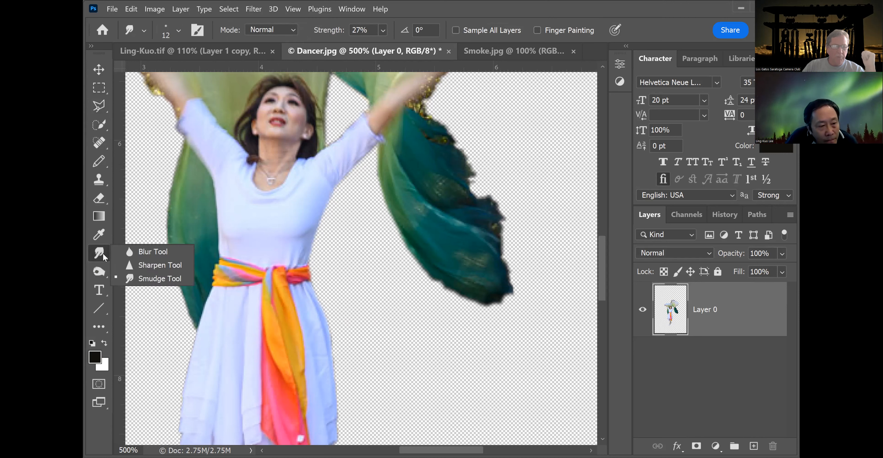
click(134, 253)
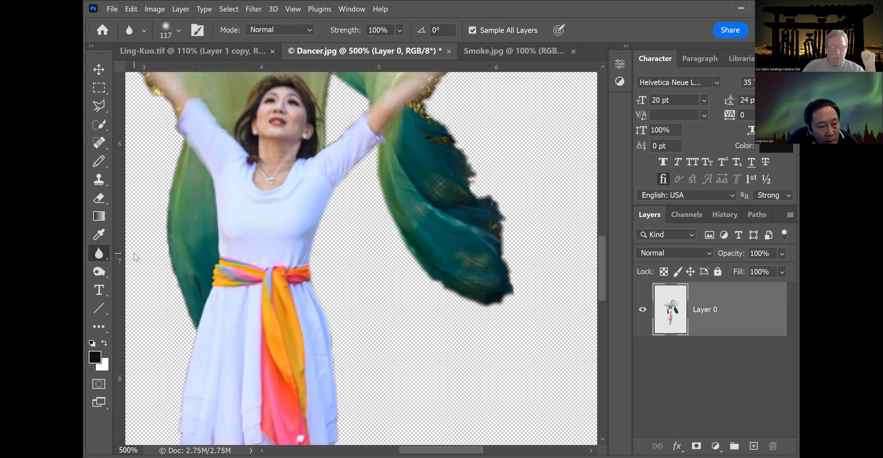
right_click(108, 263)
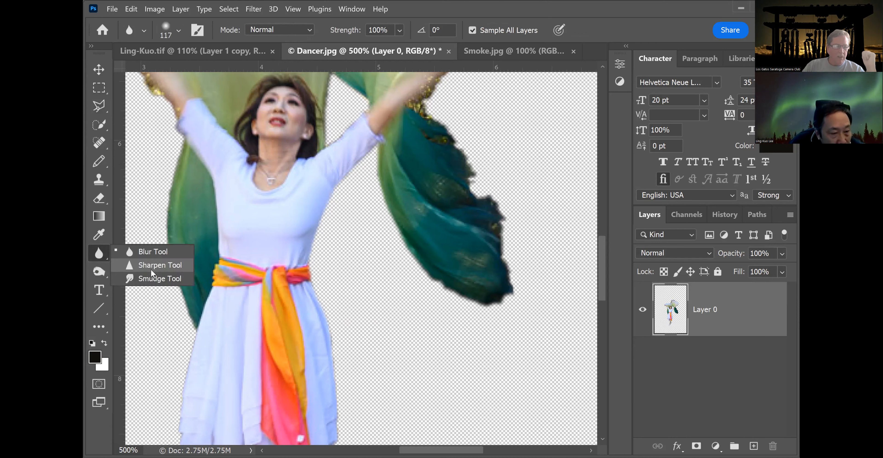
click(151, 279)
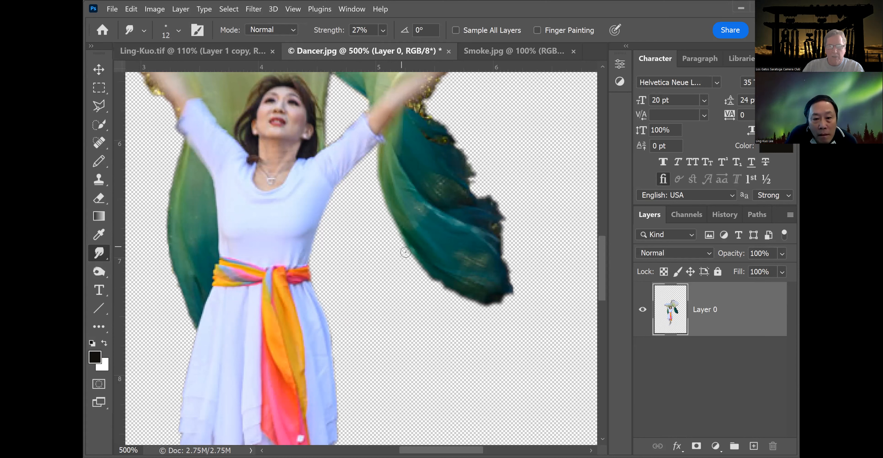
mouse_move(418, 262)
mouse_down()
mouse_move(451, 293)
mouse_move(494, 307)
mouse_up()
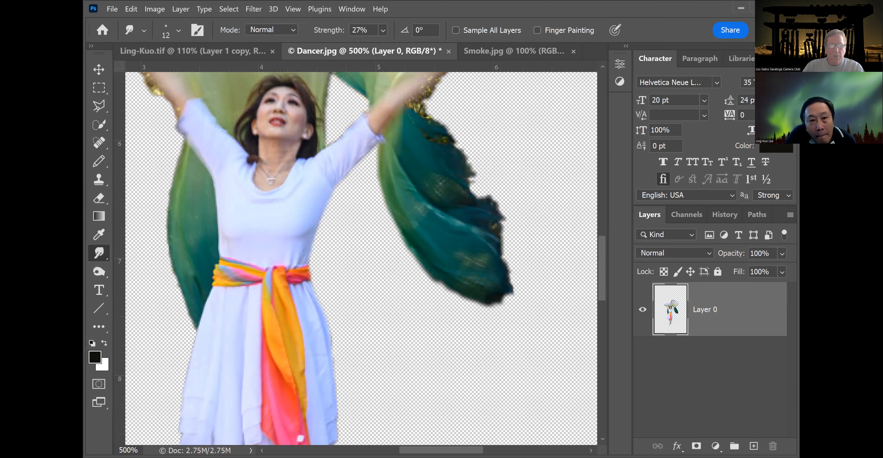
click(383, 30)
text(67)
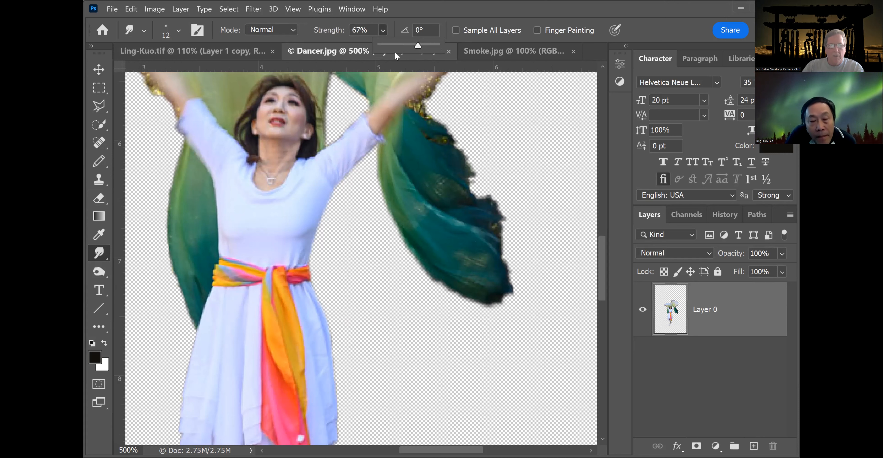
text(58)
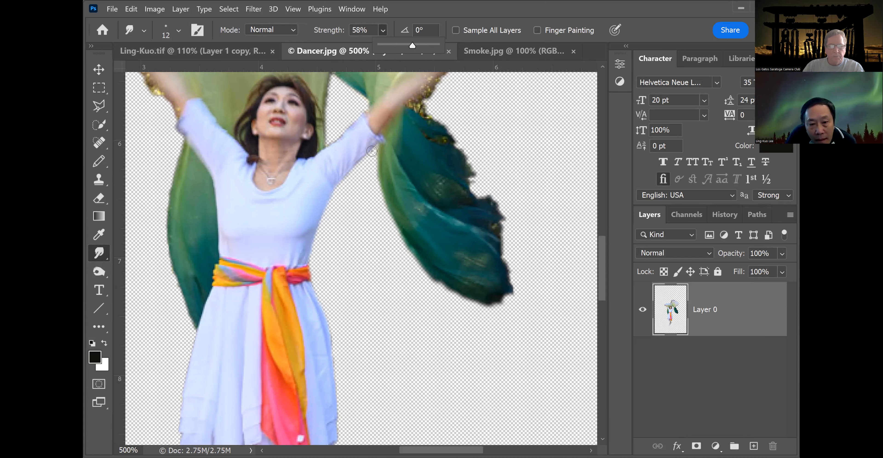
mouse_move(380, 153)
mouse_down()
mouse_move(383, 196)
mouse_move(409, 246)
mouse_move(444, 285)
mouse_move(497, 307)
mouse_move(513, 284)
mouse_move(494, 198)
mouse_move(472, 188)
mouse_move(450, 139)
mouse_move(427, 117)
mouse_up()
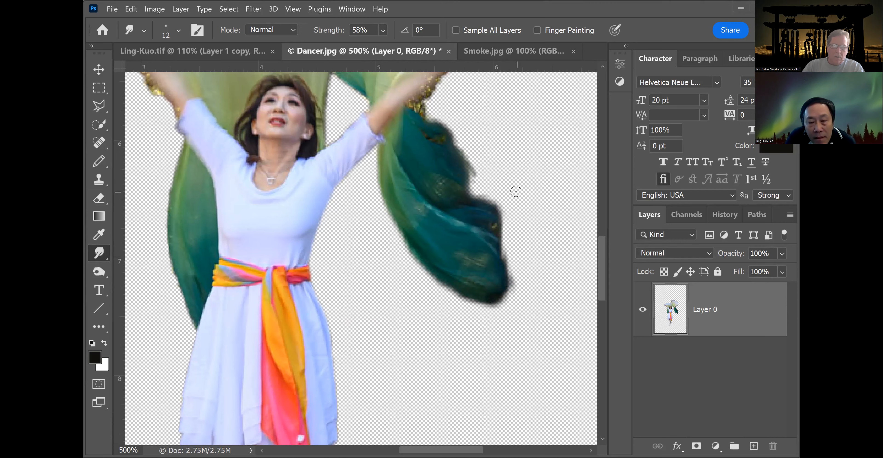
drag(598, 275, 602, 249)
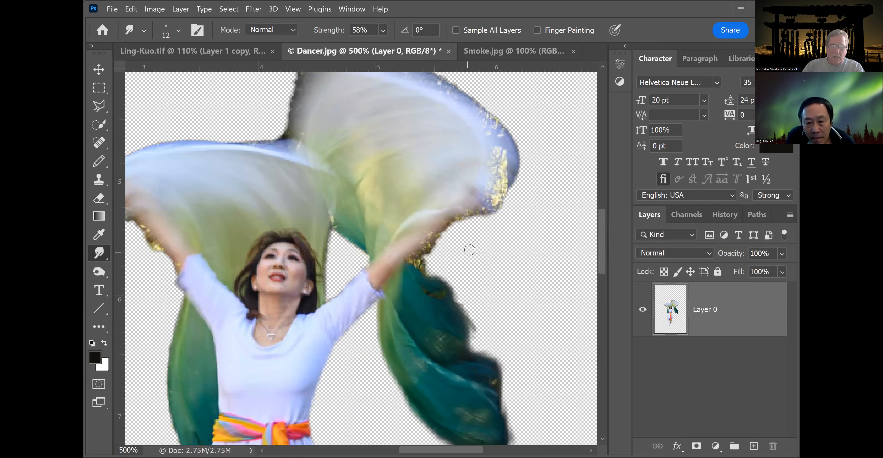
click(102, 107)
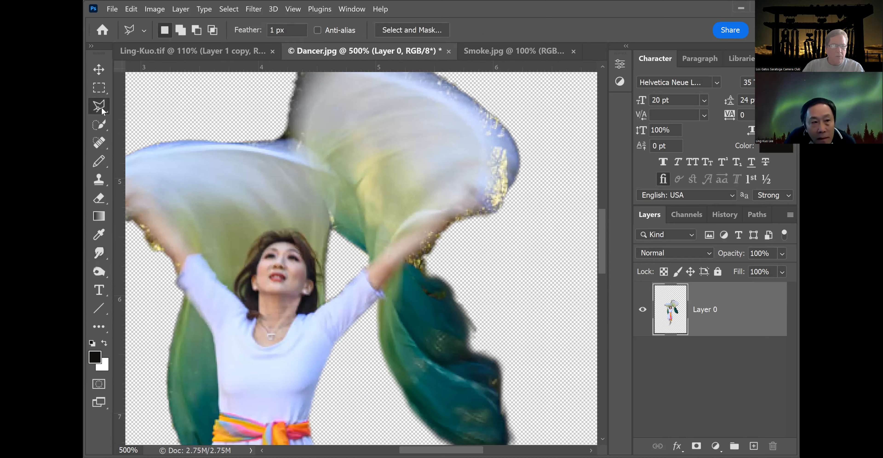
click(505, 201)
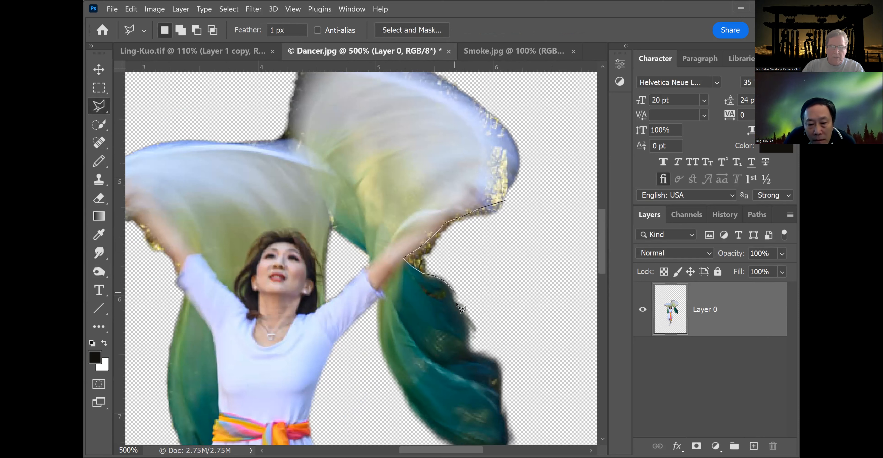
click(481, 341)
click(530, 256)
click(520, 191)
click(511, 205)
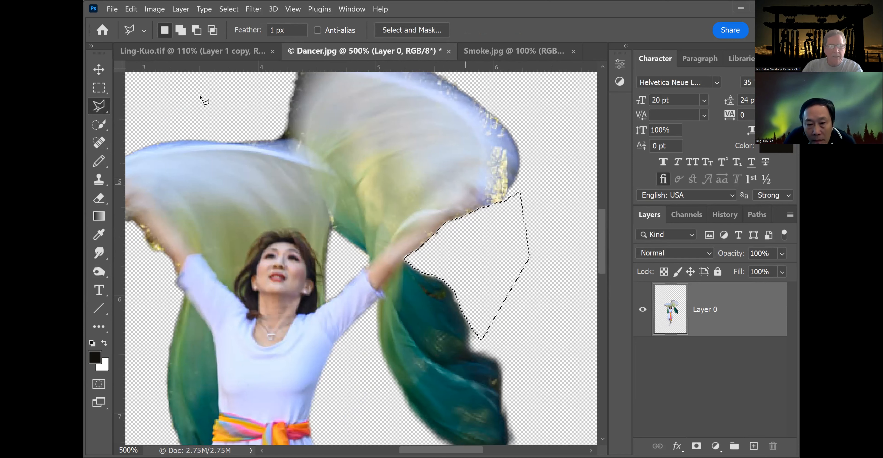
click(99, 87)
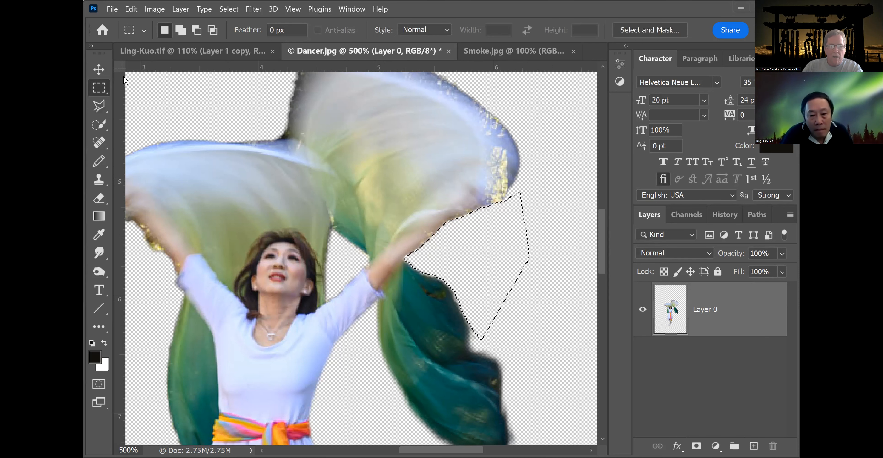
click(217, 116)
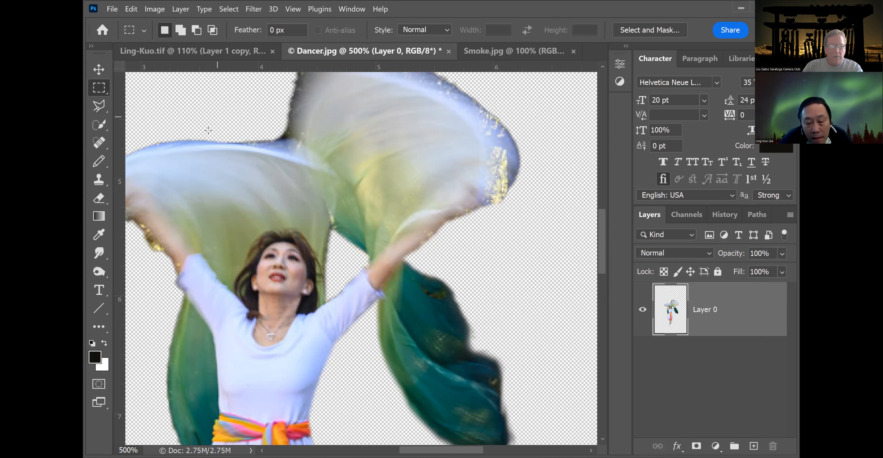
Smudge the scarf edge just above the dancer's raised right hand.
click(102, 254)
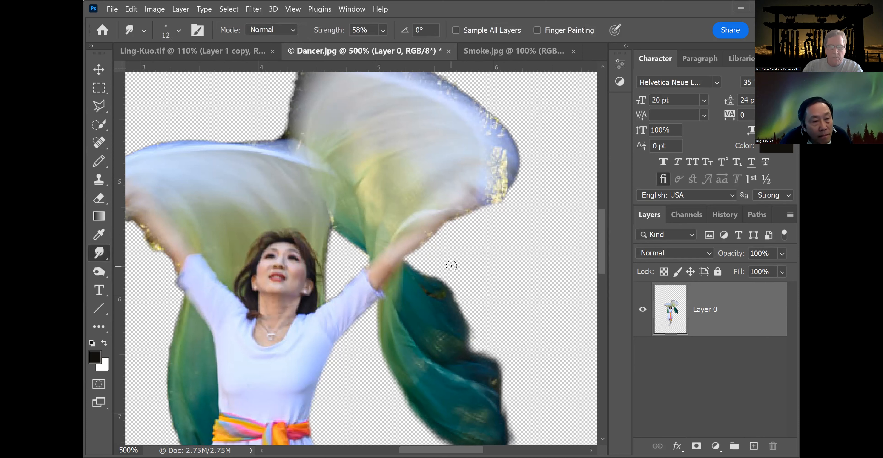
drag(416, 243, 482, 207)
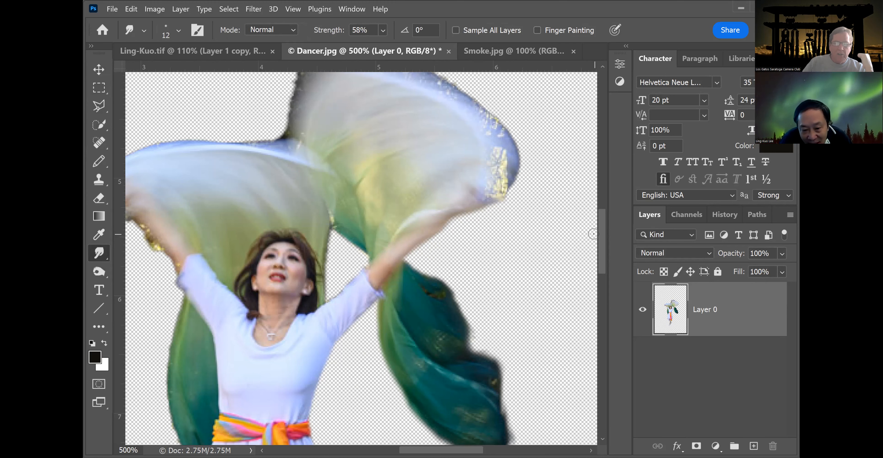
Select the gold fringe along the light scarf's upper-right edge with the Polygonal Lasso, delete it, and deselect.
drag(602, 234, 612, 219)
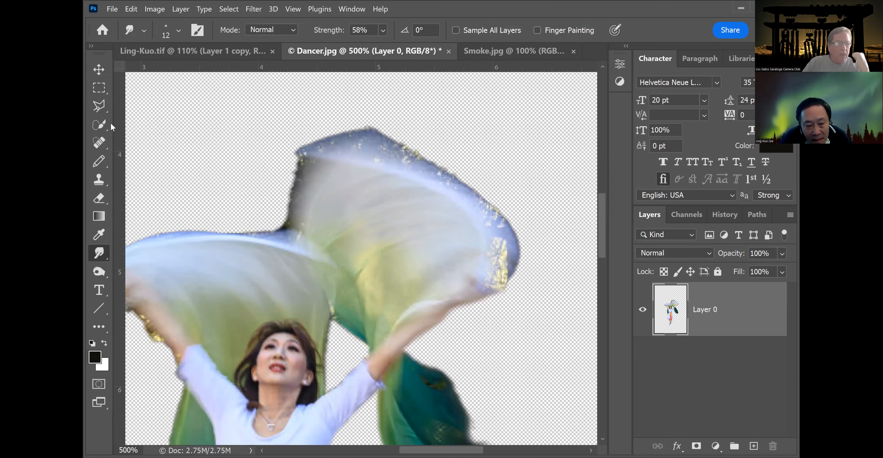
click(98, 105)
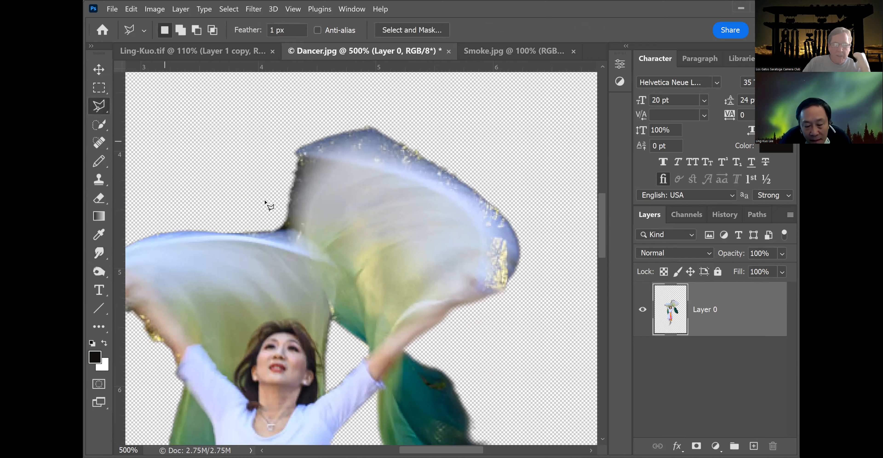
mouse_move(495, 292)
mouse_down()
mouse_move(503, 266)
mouse_move(489, 226)
mouse_move(430, 177)
mouse_move(377, 162)
mouse_move(323, 180)
mouse_move(308, 200)
mouse_move(301, 245)
mouse_move(217, 228)
mouse_move(238, 141)
mouse_move(290, 103)
mouse_move(458, 110)
mouse_up()
click(573, 177)
click(544, 294)
click(477, 344)
click(494, 292)
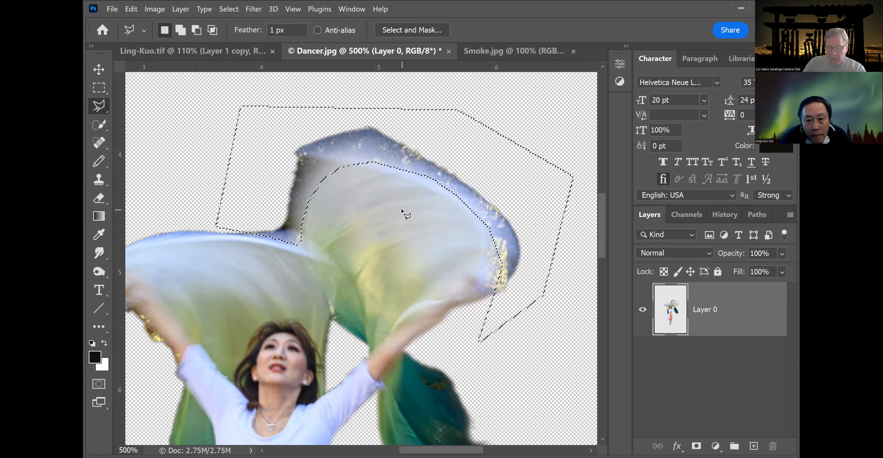
key(Delete)
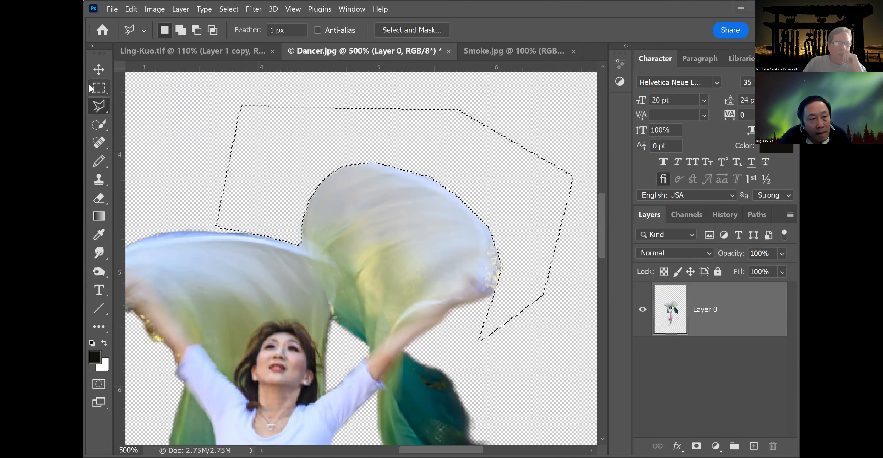
click(98, 87)
click(151, 80)
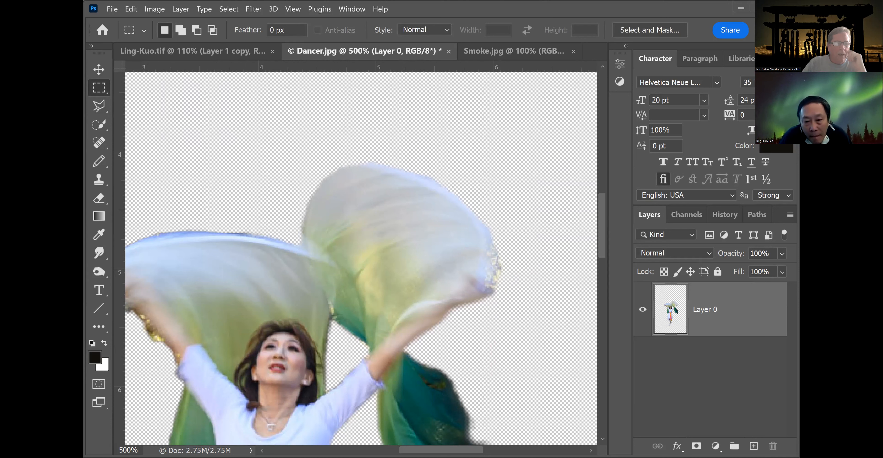
Set the Smudge brush size to 25 px and smudge along the light scarf's upper-right edge.
click(98, 254)
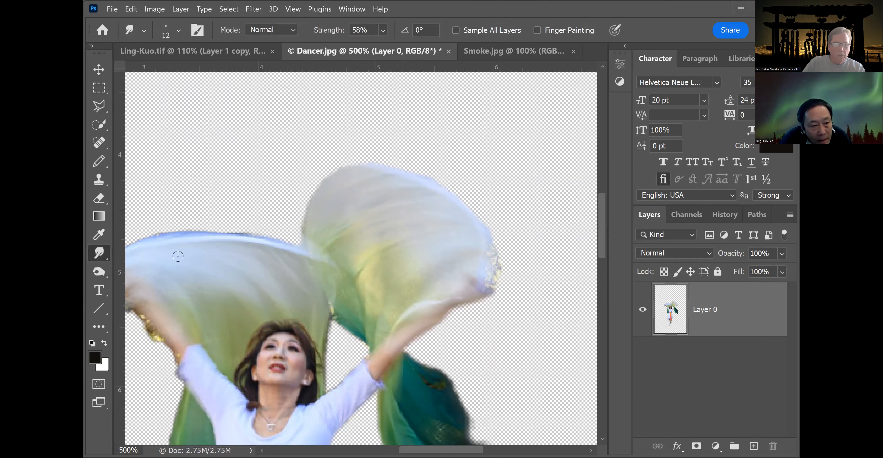
click(177, 32)
drag(160, 69, 165, 69)
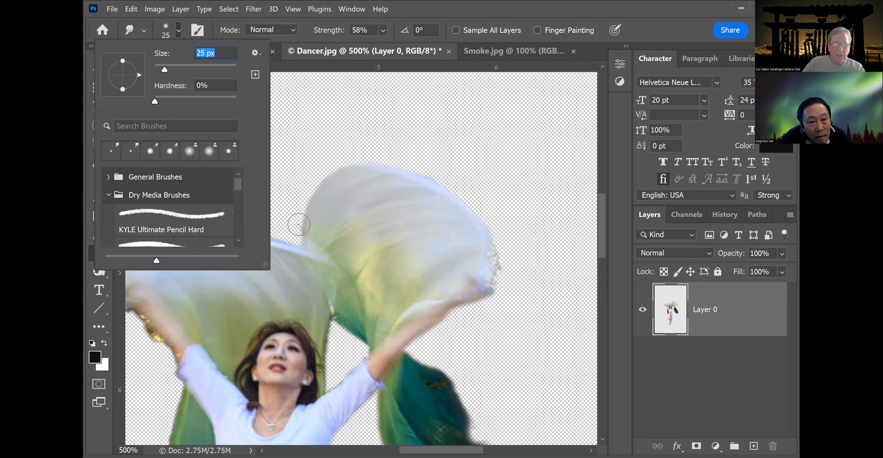
click(310, 193)
mouse_move(320, 178)
mouse_down()
mouse_move(384, 161)
mouse_move(456, 174)
mouse_move(431, 185)
mouse_move(498, 226)
mouse_up()
mouse_move(455, 209)
mouse_down()
mouse_move(485, 226)
mouse_move(494, 292)
mouse_up()
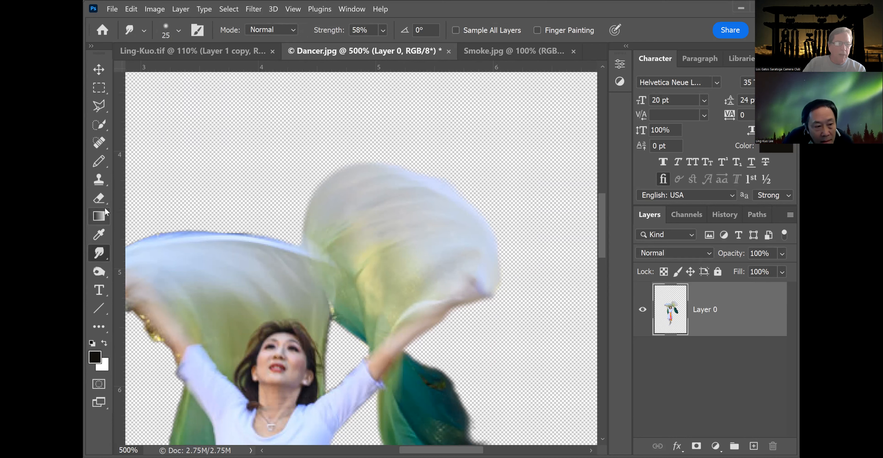
Switch to the Eraser at 49% opacity and fade the light scarf's upper-right edge with one stroke.
click(98, 199)
right_click(97, 201)
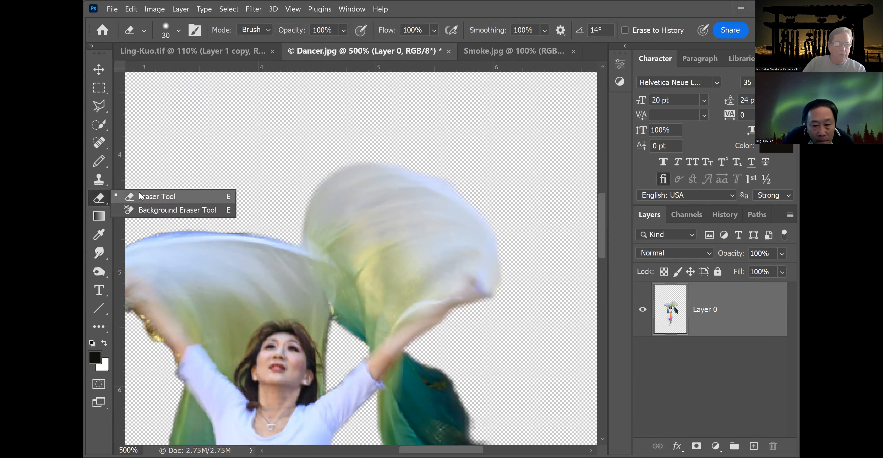
click(141, 196)
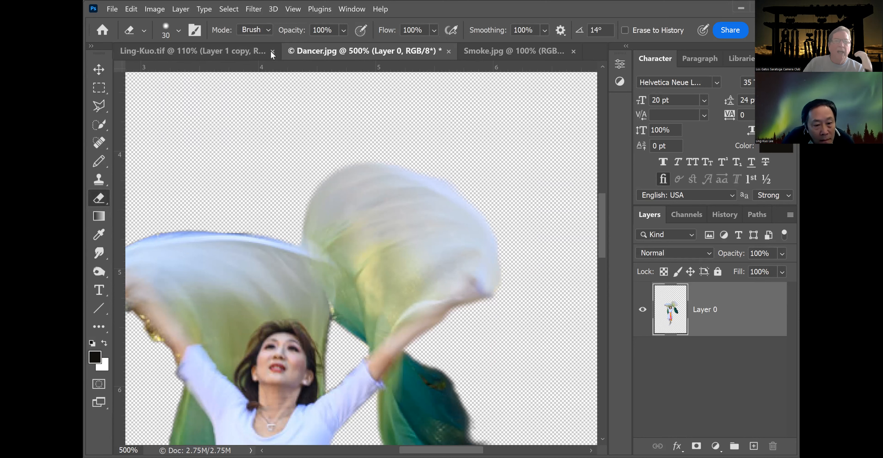
drag(343, 30, 350, 51)
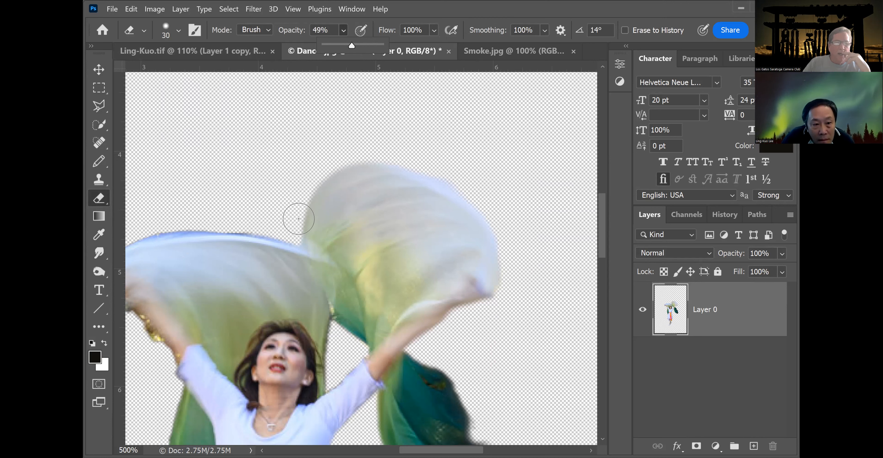
mouse_move(300, 213)
mouse_down()
mouse_move(350, 160)
mouse_move(377, 159)
mouse_move(445, 187)
mouse_move(490, 237)
mouse_move(502, 333)
mouse_up()
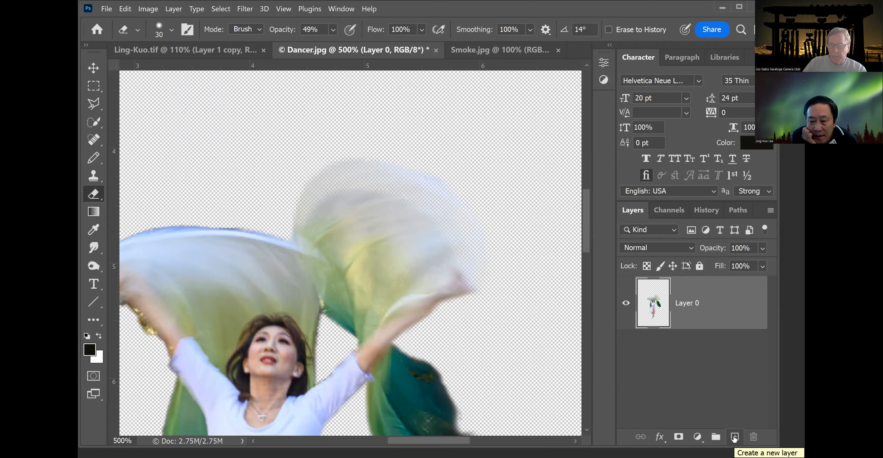
Add a new empty layer above the dancer layer, leave the foreground color unchanged, and return to the Ling-Kuo.tif document.
click(735, 437)
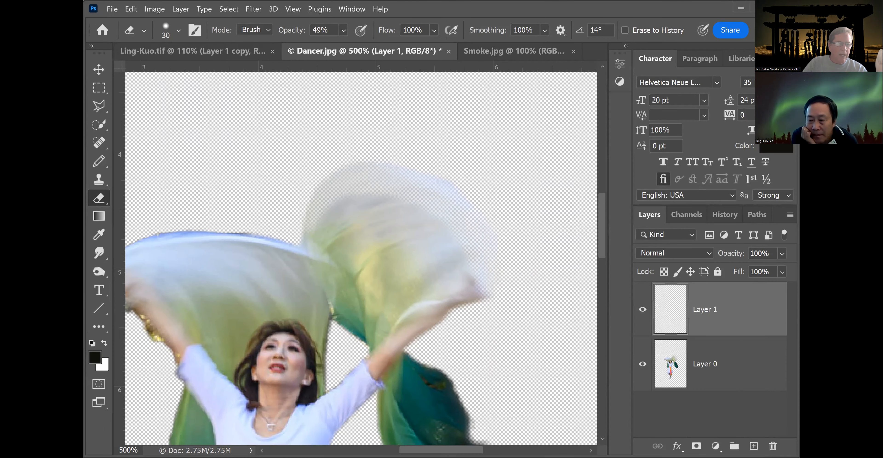
click(94, 358)
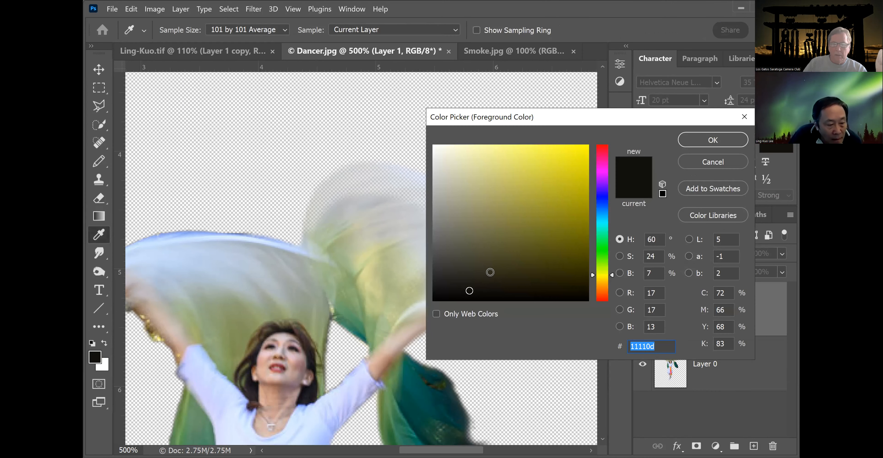
click(606, 199)
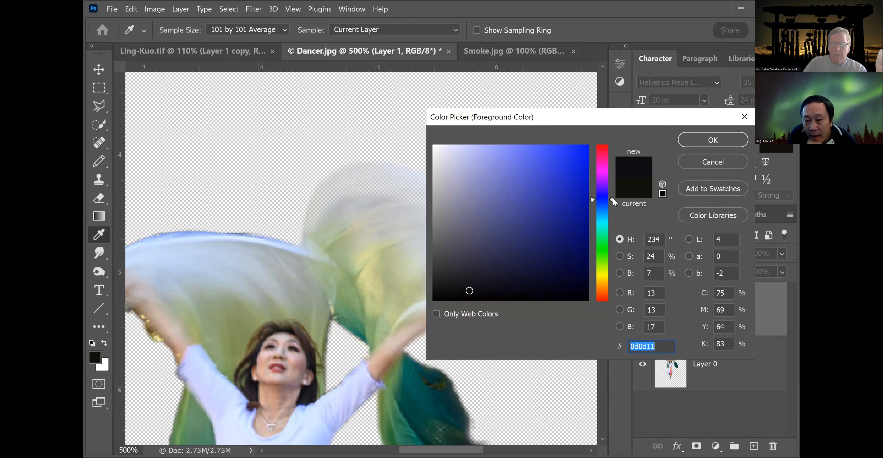
drag(612, 198, 613, 211)
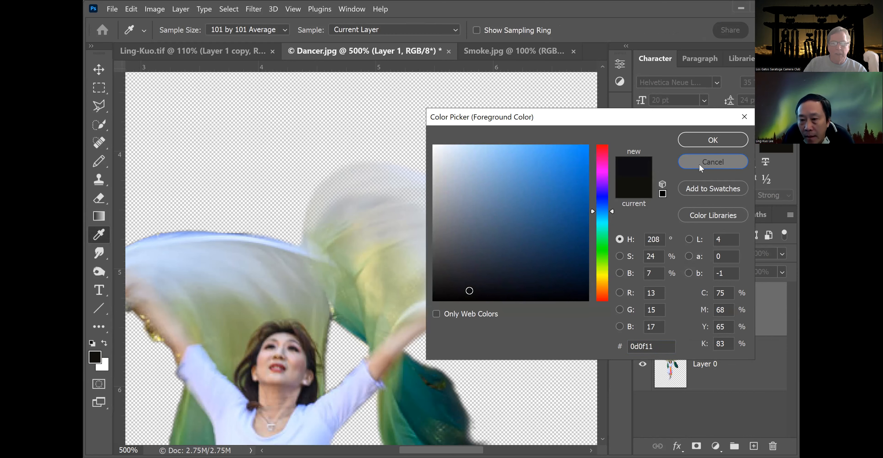
click(712, 162)
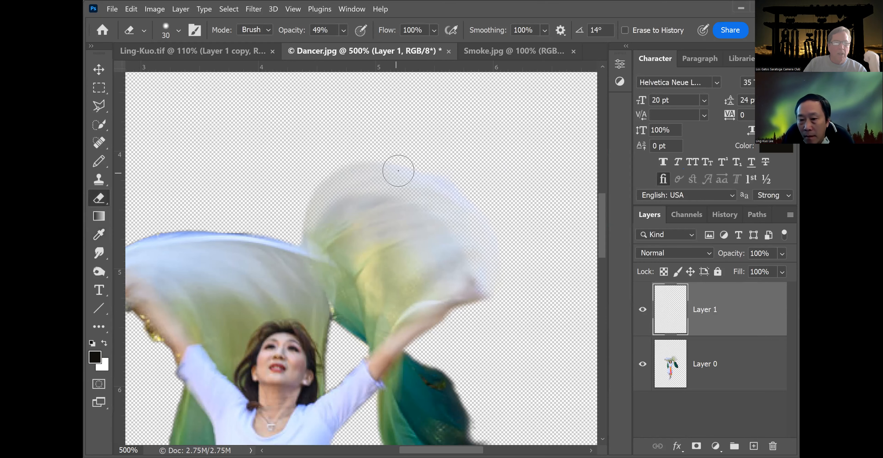
click(181, 50)
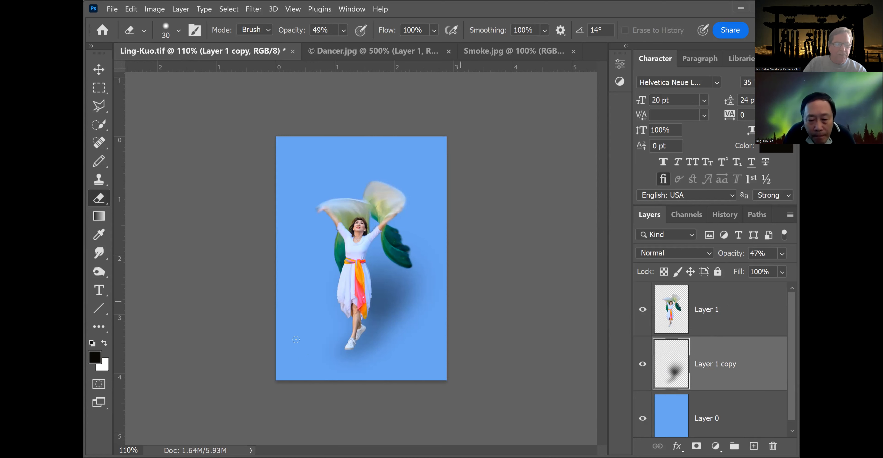
Select the background Layer 0 and sample its light blue as the foreground color.
click(95, 358)
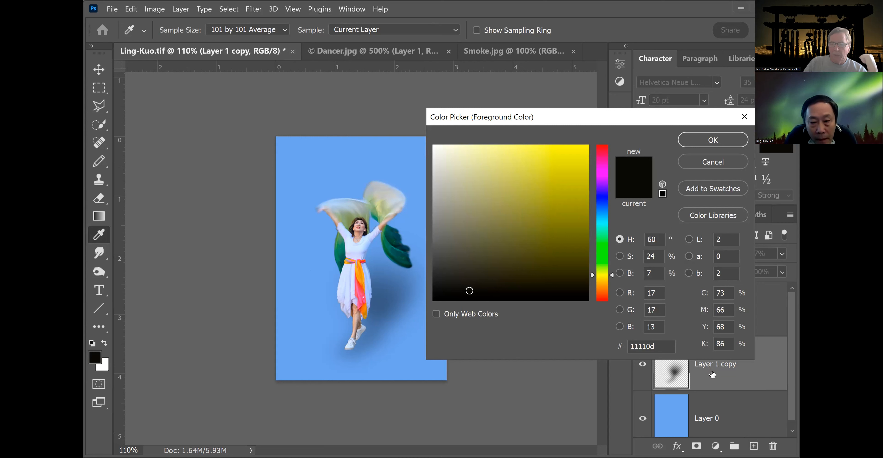
click(719, 164)
click(701, 422)
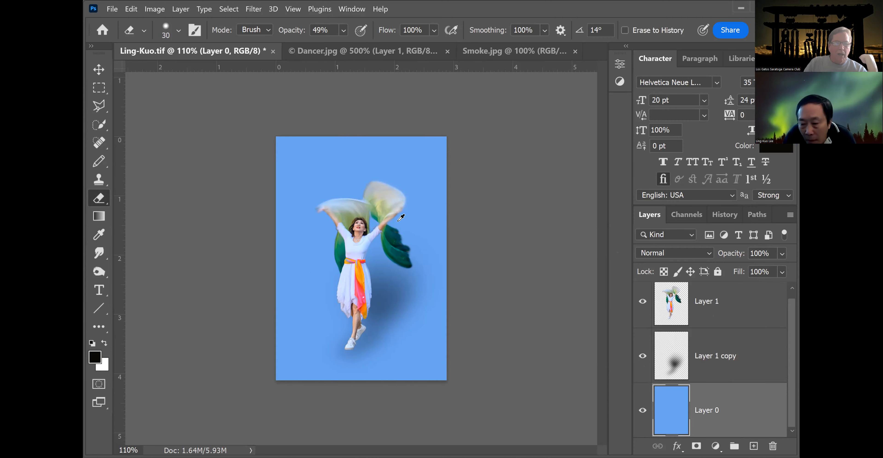
click(93, 361)
click(377, 155)
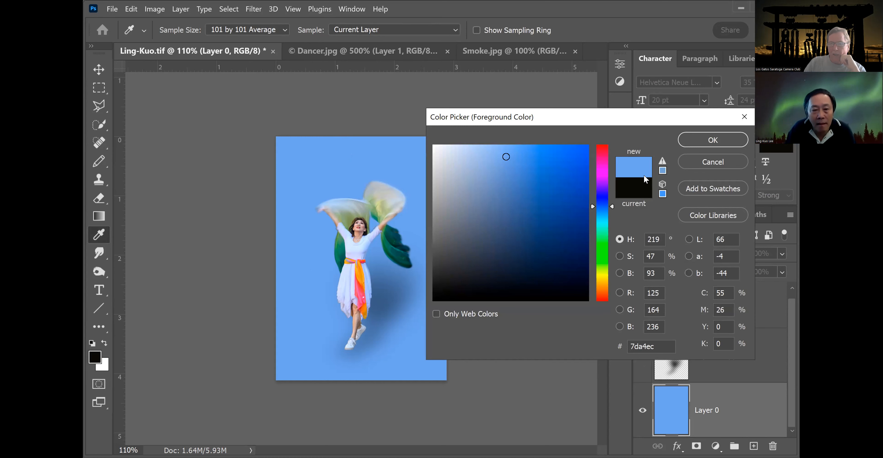
click(737, 140)
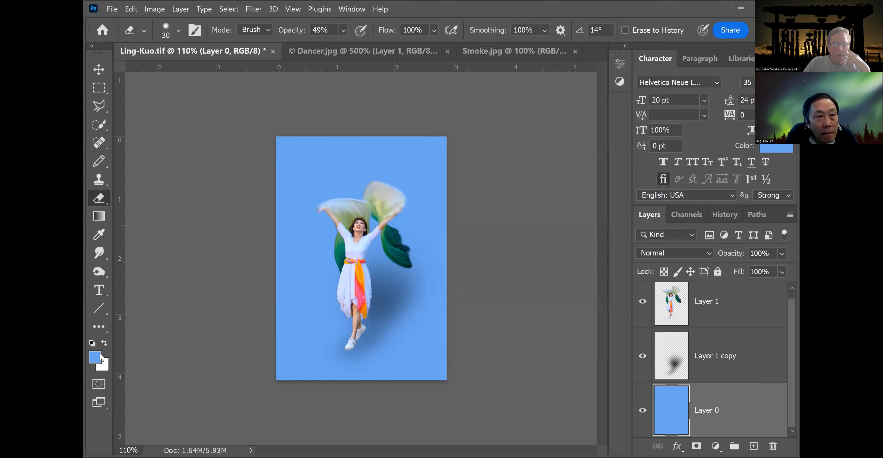
Swap foreground and background colors, then set the foreground color to a deeper blue, 3063ca.
click(104, 343)
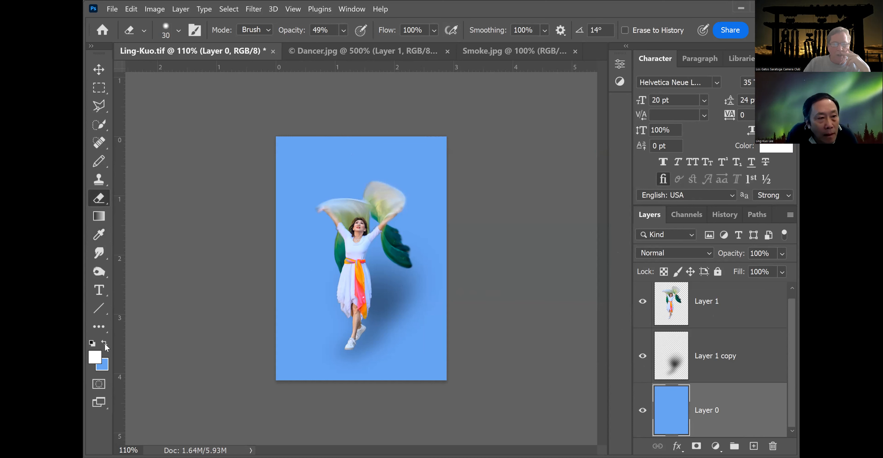
click(99, 358)
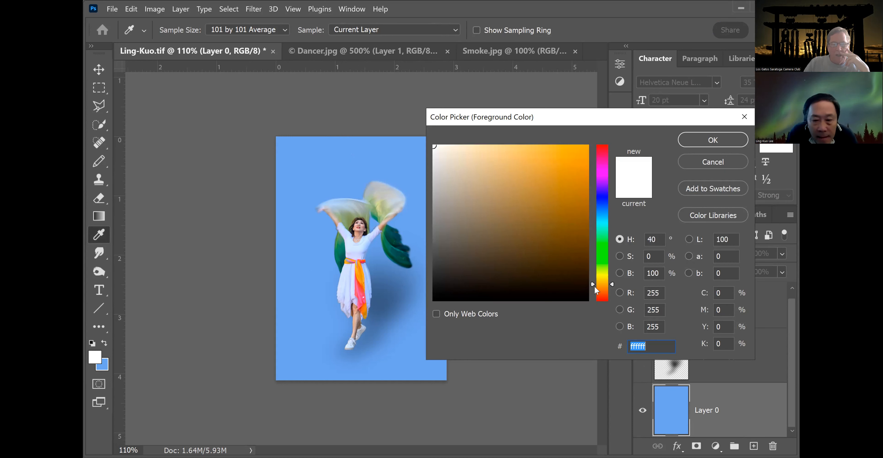
drag(593, 283, 606, 210)
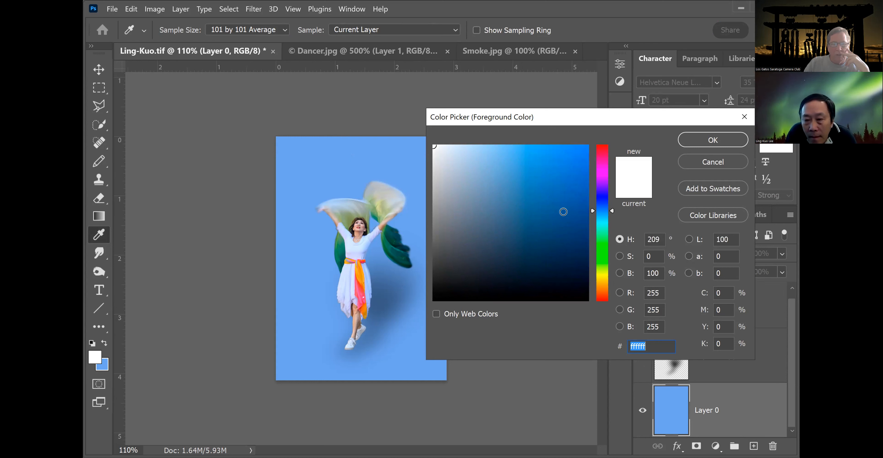
click(563, 207)
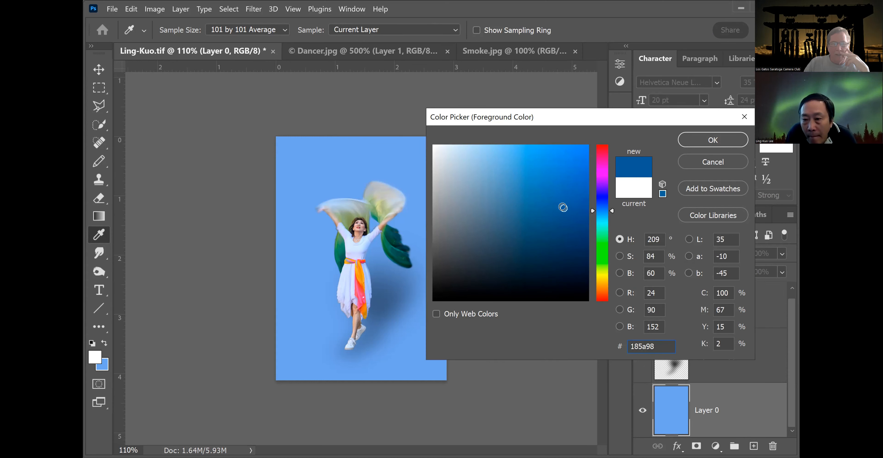
click(537, 185)
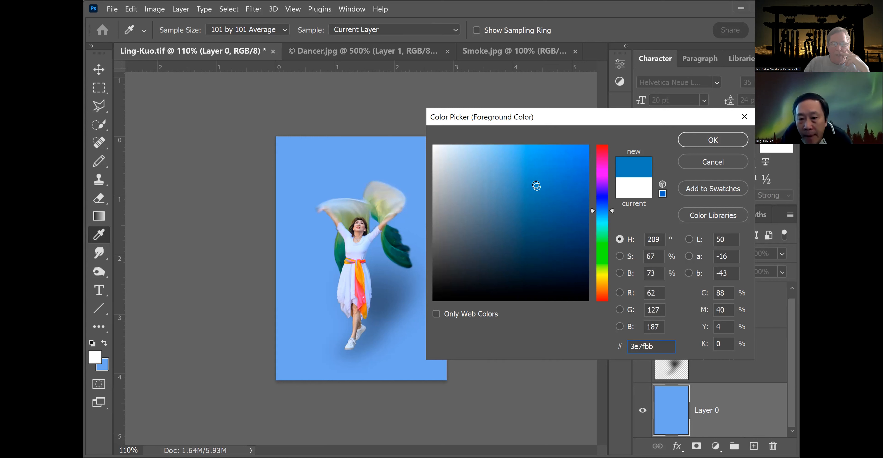
drag(592, 210, 593, 204)
click(551, 177)
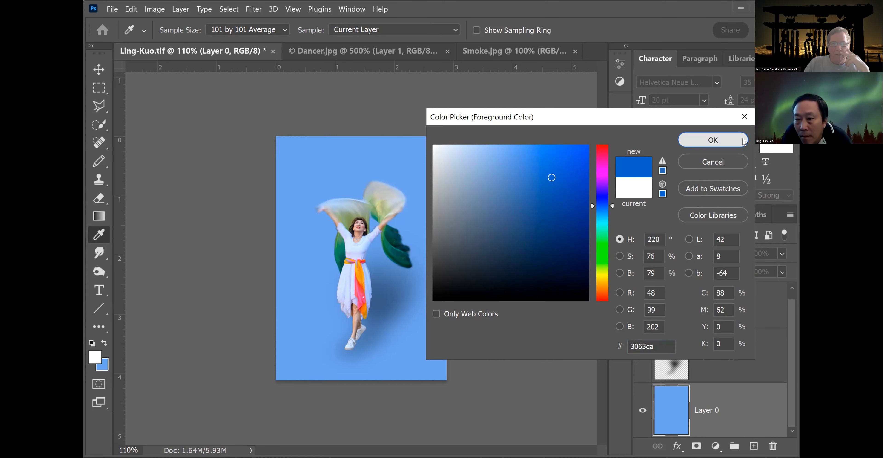
click(742, 141)
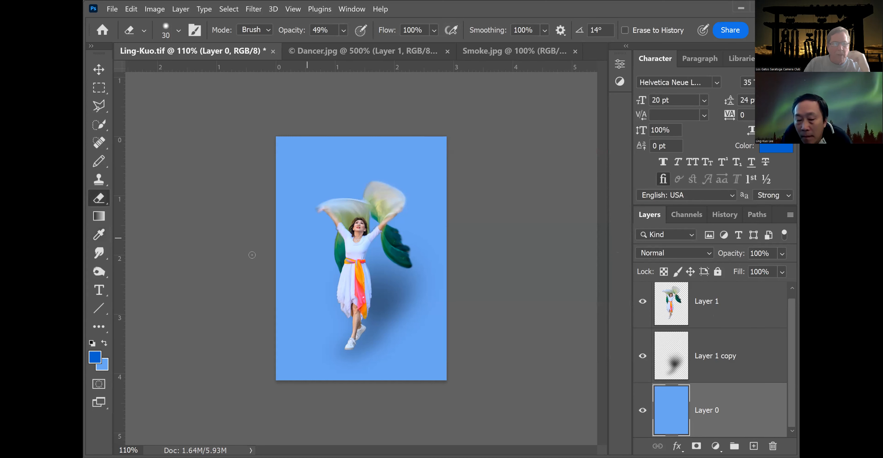
Fill Layer 0 with a vertical gradient from the top of the image to the bottom.
click(96, 216)
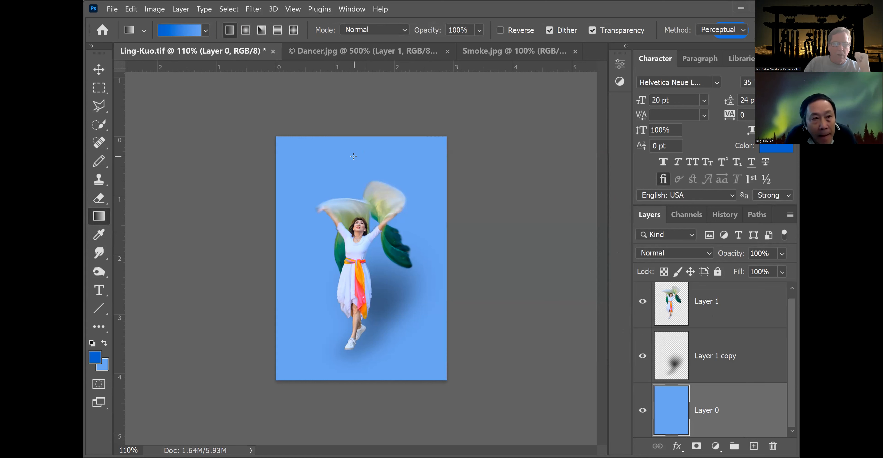
drag(358, 212, 358, 375)
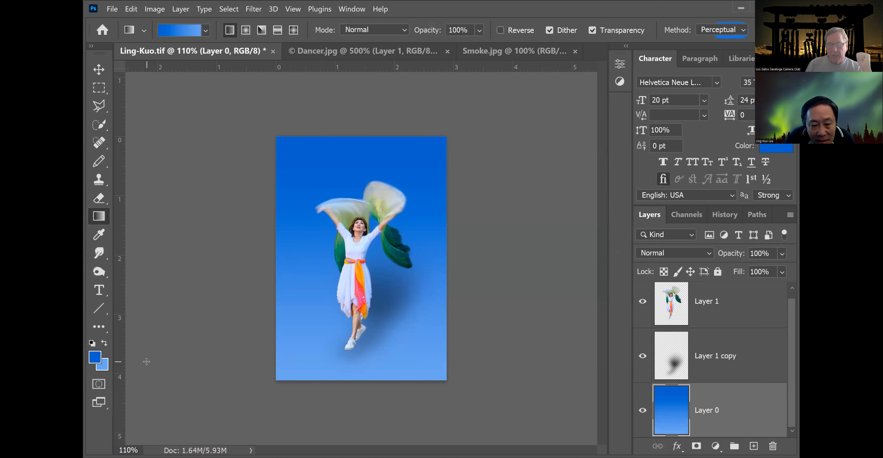
In Dancer.jpg, fill the empty Layer 1 with the light blue and move it below the dancer layer.
click(352, 59)
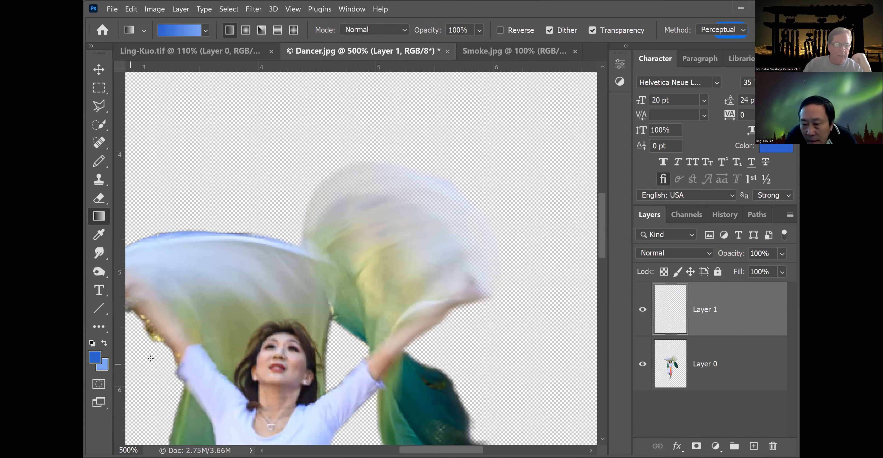
click(105, 343)
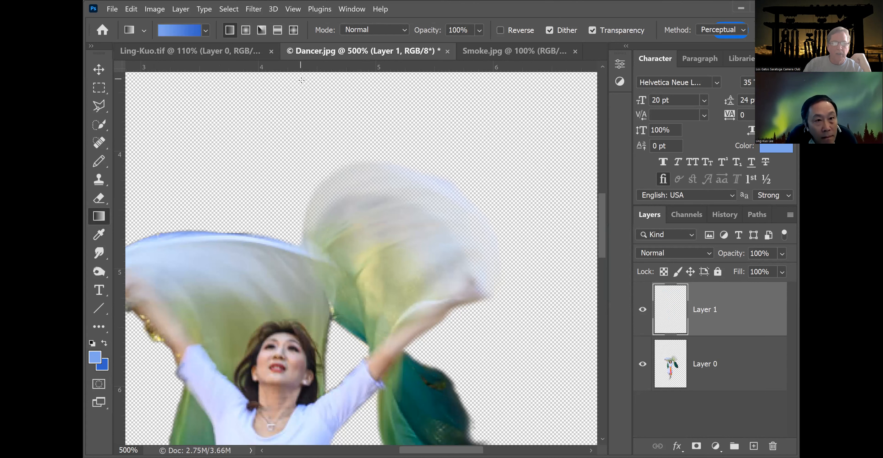
click(131, 9)
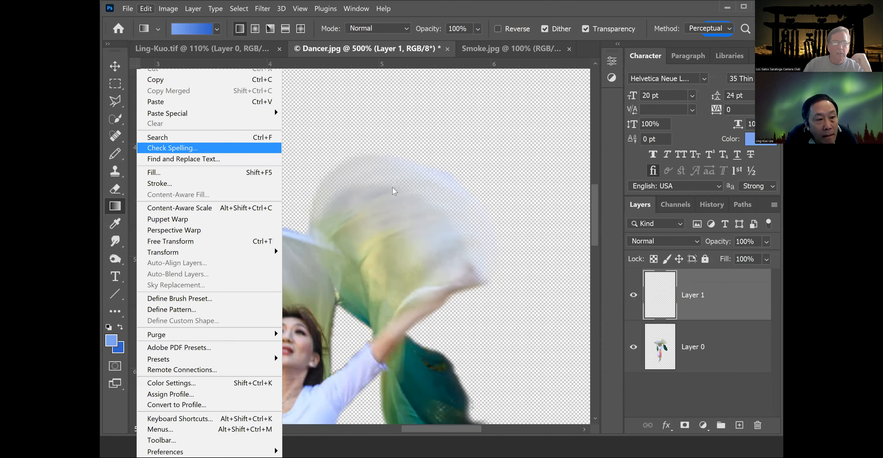
click(154, 172)
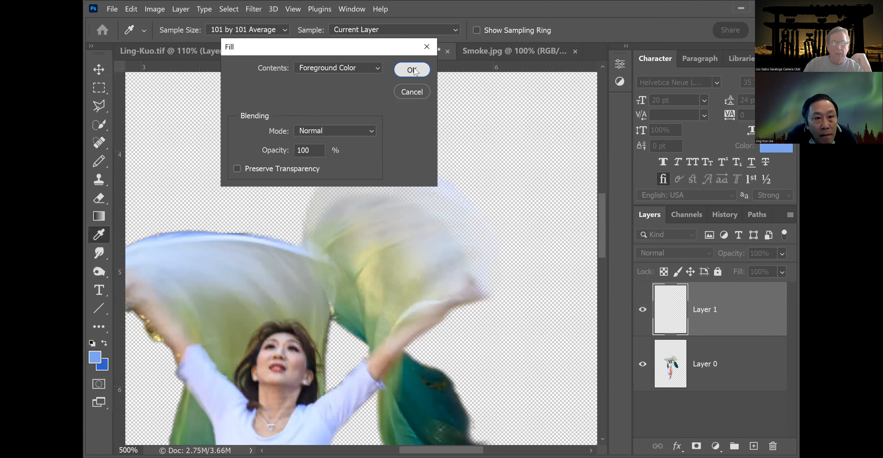
click(412, 70)
key(g)
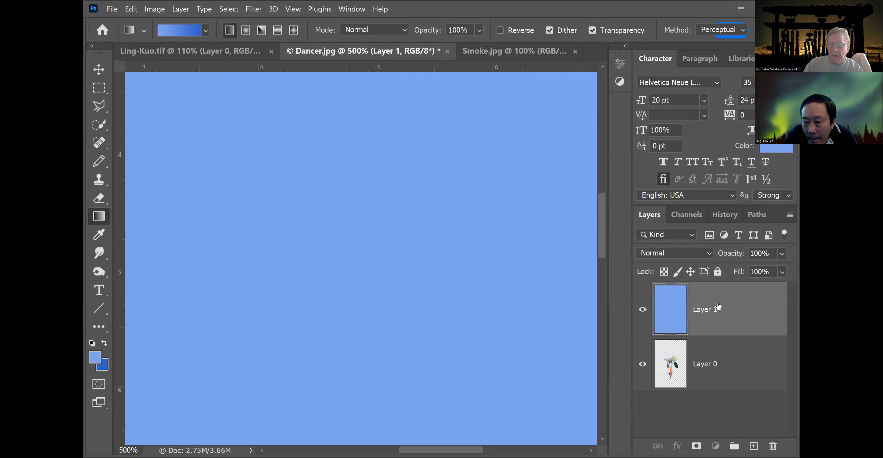
drag(718, 305, 672, 388)
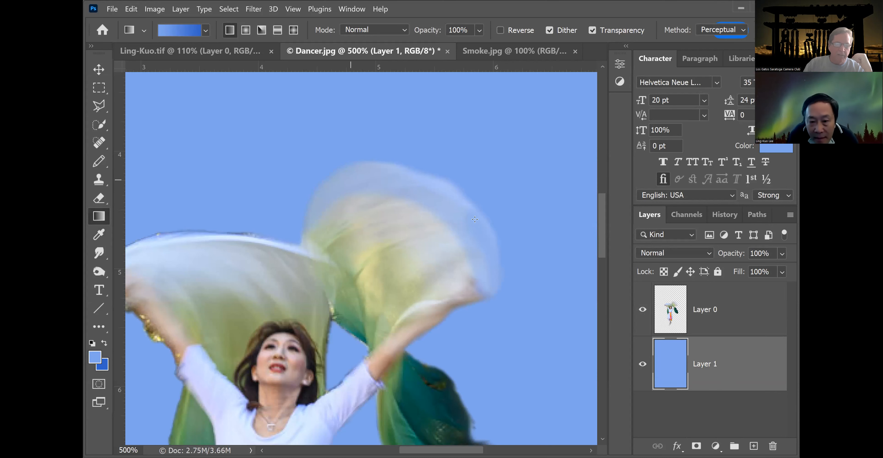
Set the Clone Stamp brush to 27 px, select the dancer layer, and clone over specks on the green scarf.
key(ctrl+minus)
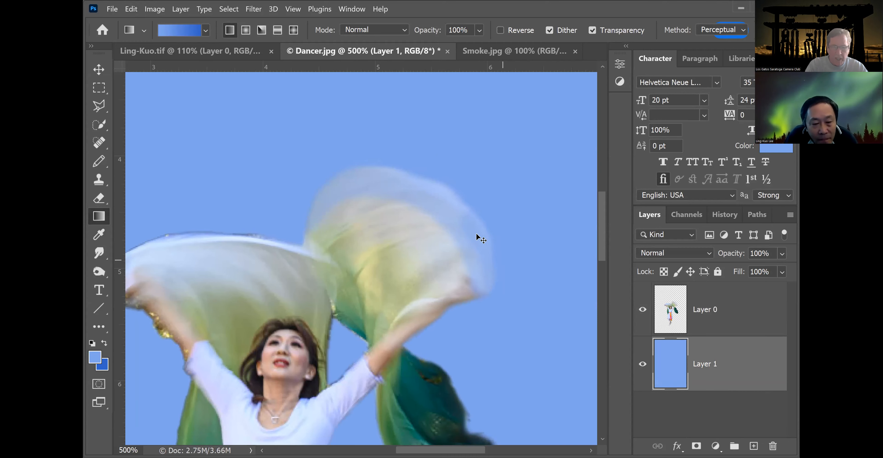
key(ctrl+minus)
key(ctrl+minus)
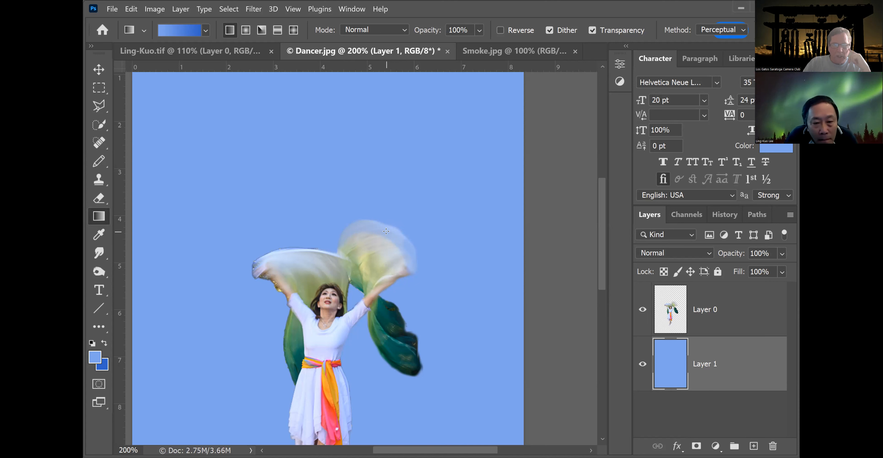
drag(601, 219, 599, 258)
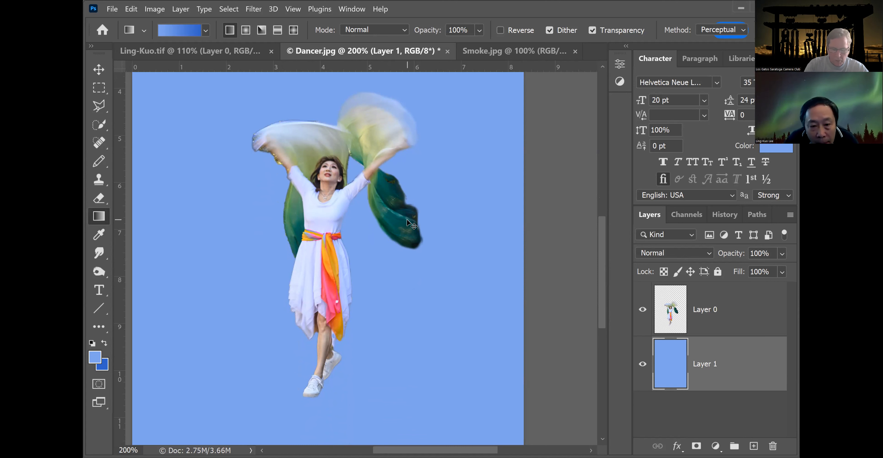
key(ctrl+plus)
key(ctrl+plus)
key(ctrl+plus)
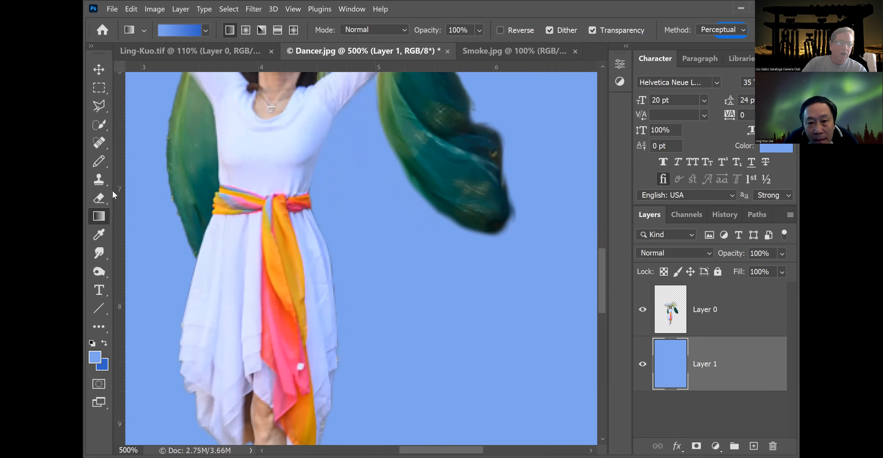
click(99, 182)
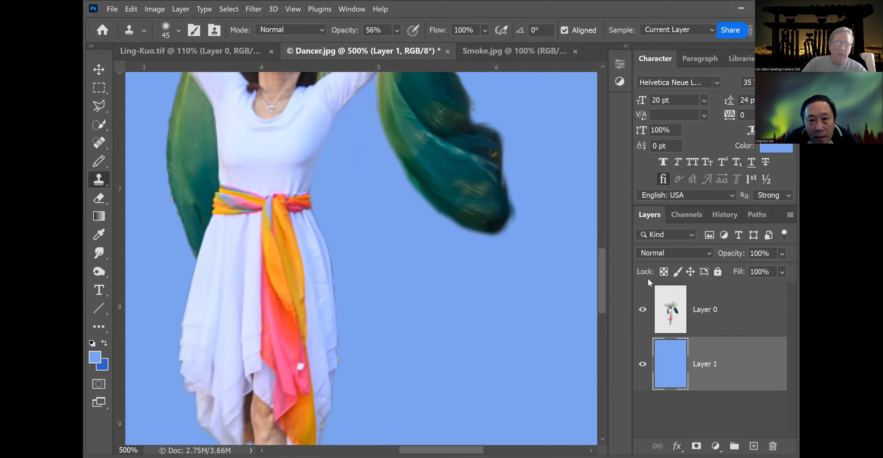
scroll(604, 282, up, 3)
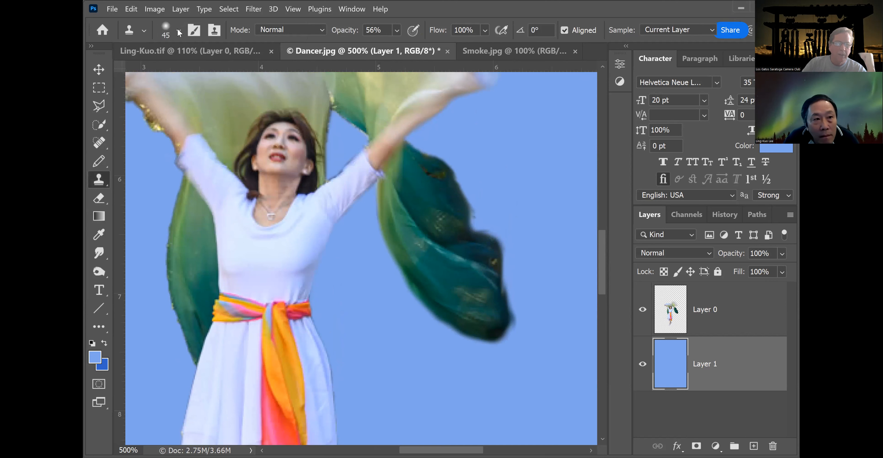
right_click(178, 67)
drag(173, 67, 164, 67)
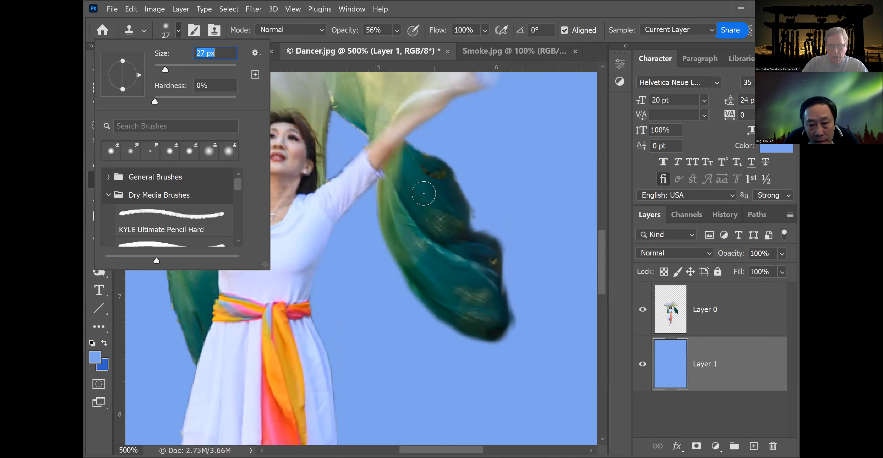
alt+click(425, 194)
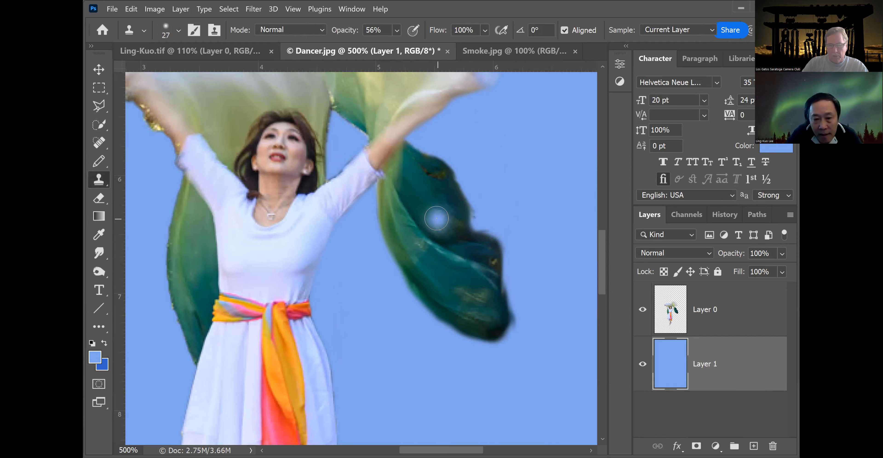
click(736, 310)
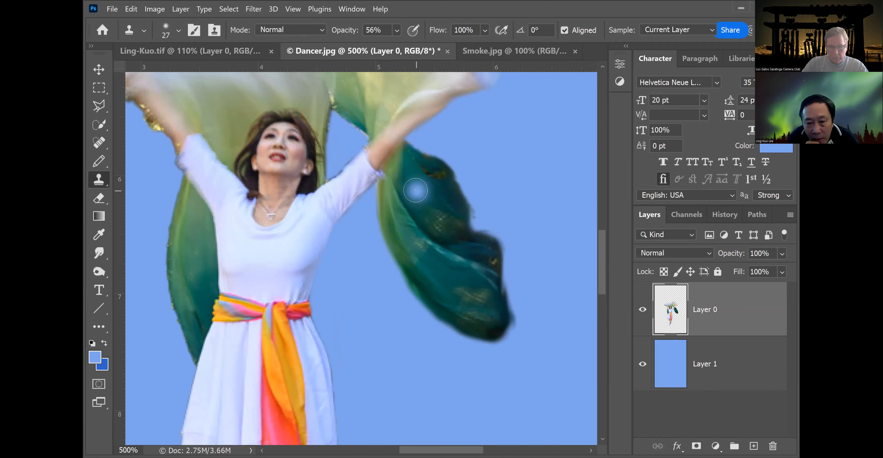
alt+click(416, 190)
drag(437, 212, 450, 225)
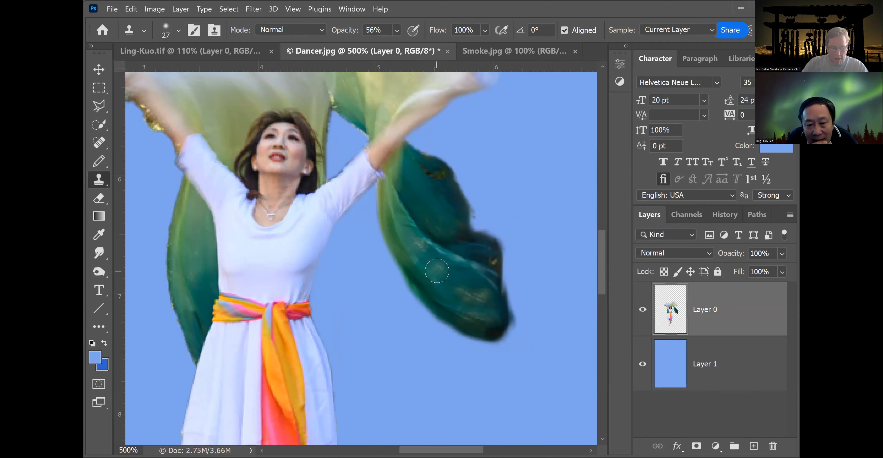
Clone-stamp over the remaining gold specks along the green scarf's lower and upper areas.
alt+click(438, 271)
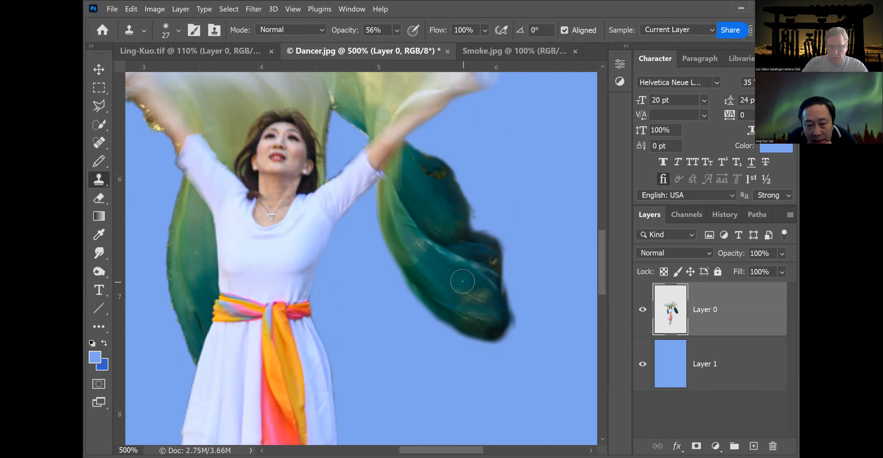
mouse_move(474, 294)
mouse_down()
mouse_move(478, 300)
mouse_move(453, 280)
mouse_move(463, 288)
mouse_up()
alt+click(466, 298)
drag(481, 316, 484, 322)
alt+click(440, 273)
drag(421, 245, 426, 247)
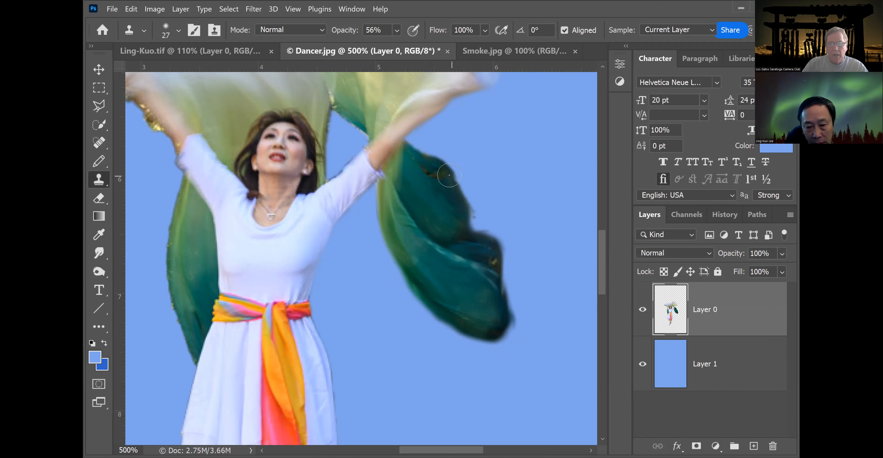
alt+click(444, 193)
click(440, 178)
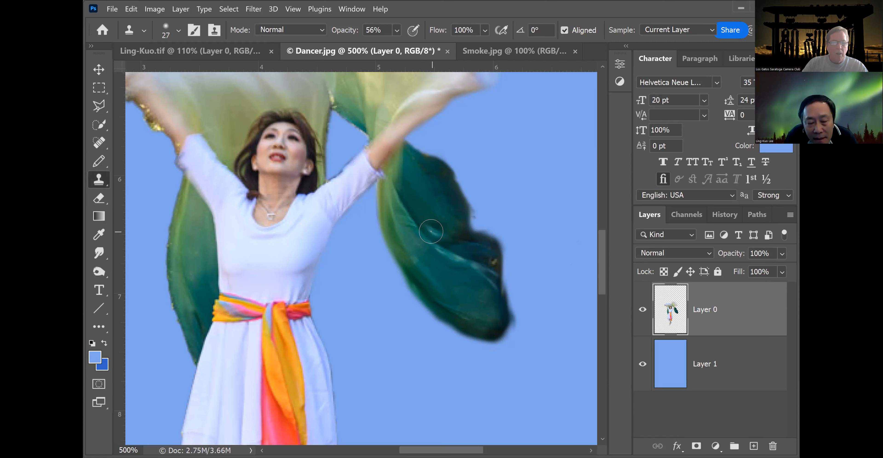
Select the green scarf on the dancer's left arm with a polygonal lasso outline around it.
click(98, 107)
click(417, 131)
click(380, 167)
click(377, 179)
click(369, 286)
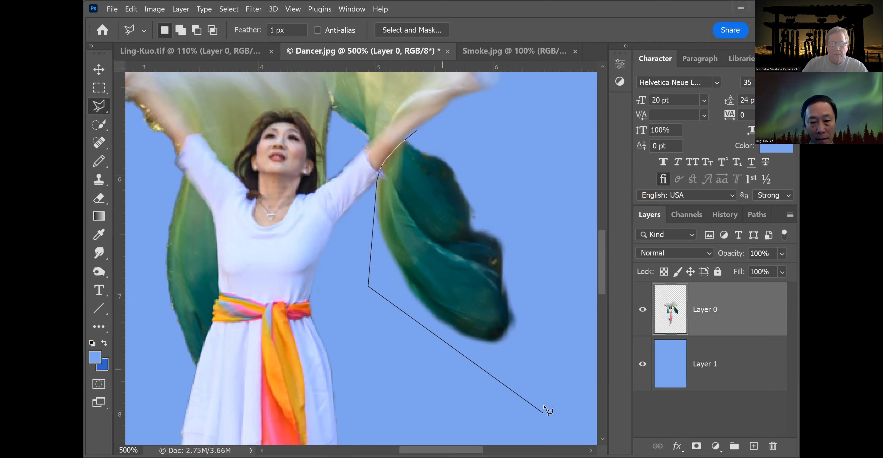
click(543, 412)
click(537, 239)
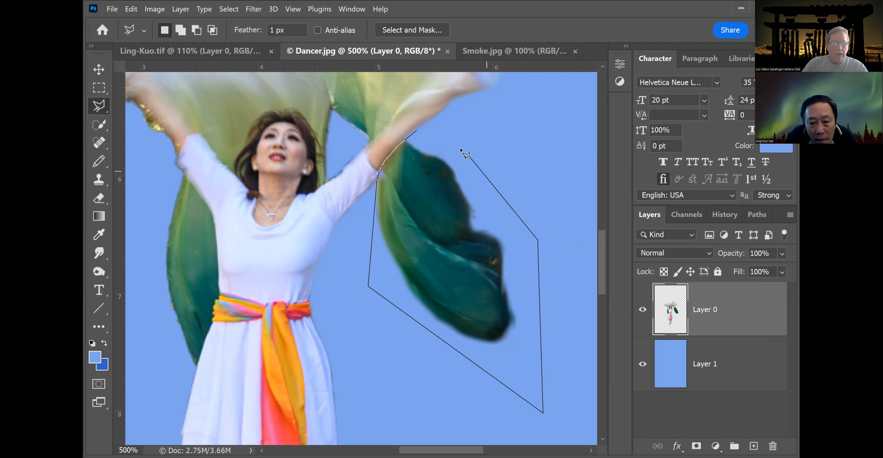
click(415, 132)
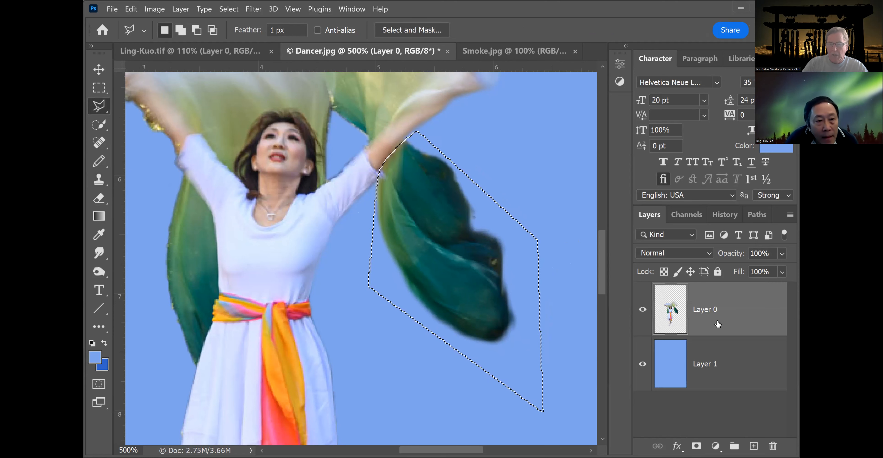
Try cutting the selected green scarf onto its own layer with lower opacity, then merge it back into the dancer layer and deselect.
right_click(460, 272)
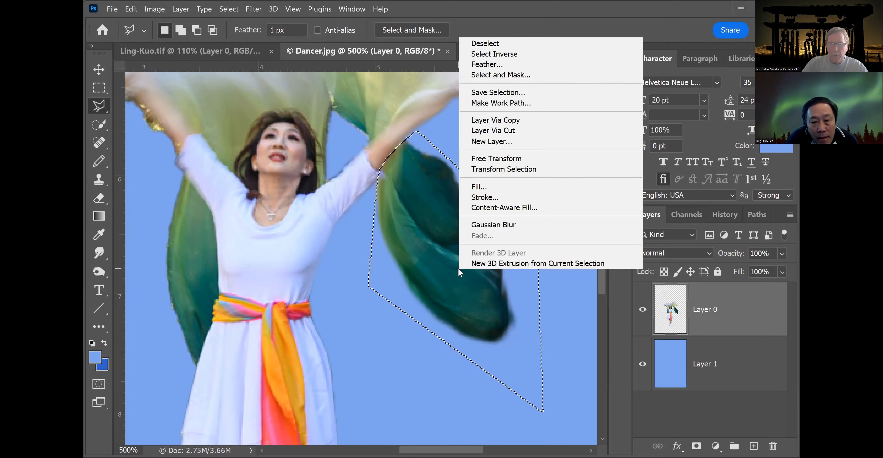
click(508, 132)
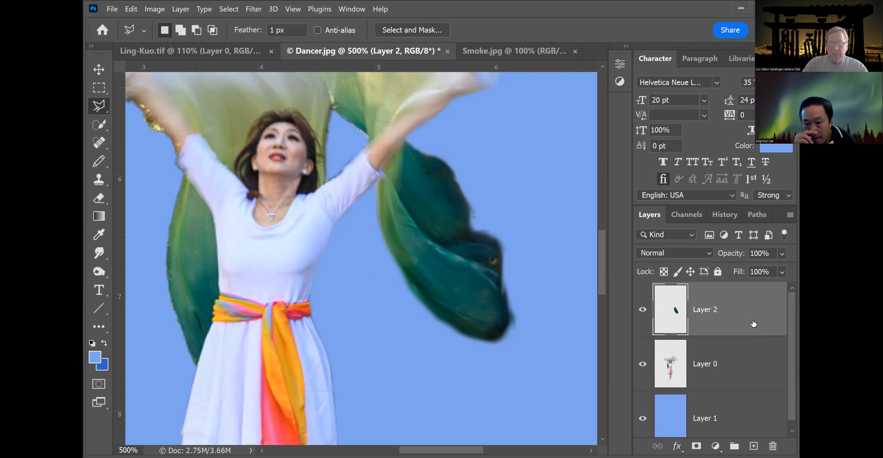
click(782, 254)
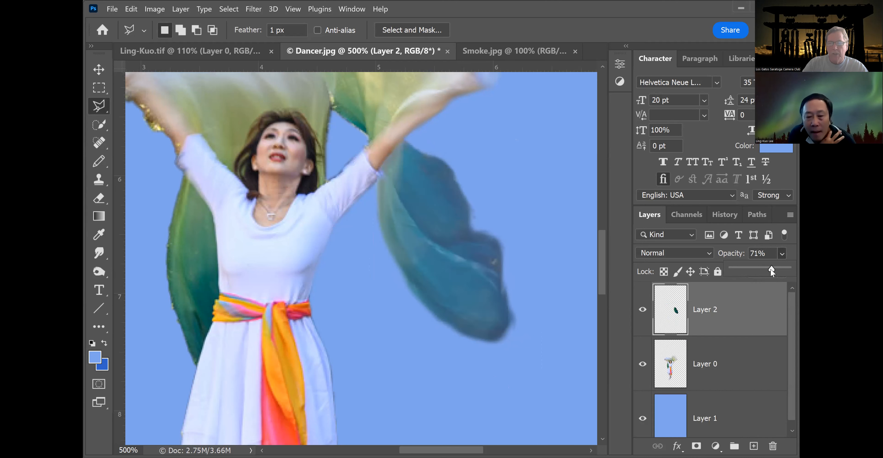
drag(776, 268, 776, 269)
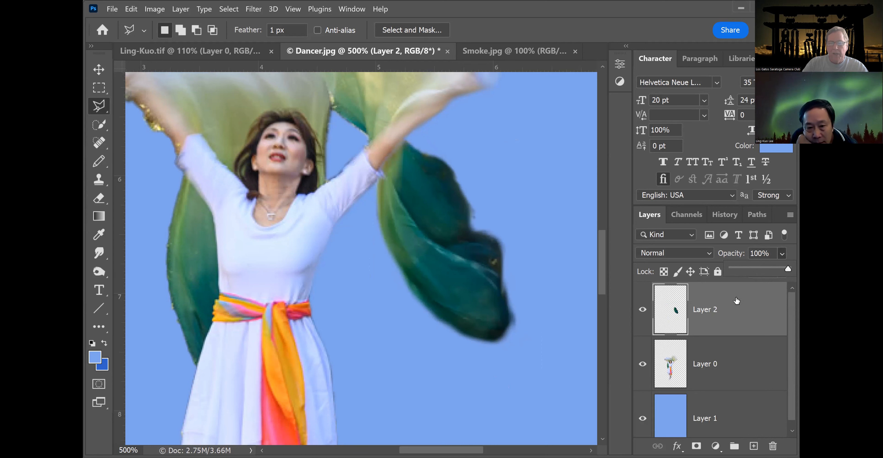
click(727, 317)
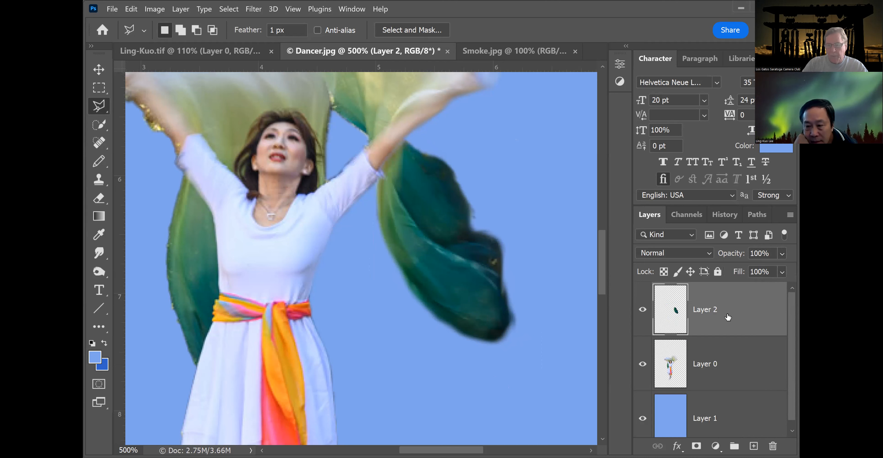
key(ctrl+e)
key(ctrl+shift+d)
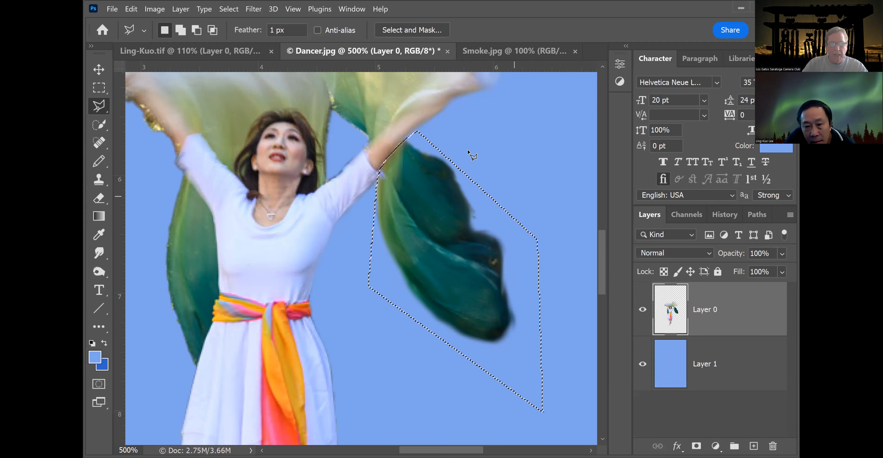
click(99, 87)
click(541, 154)
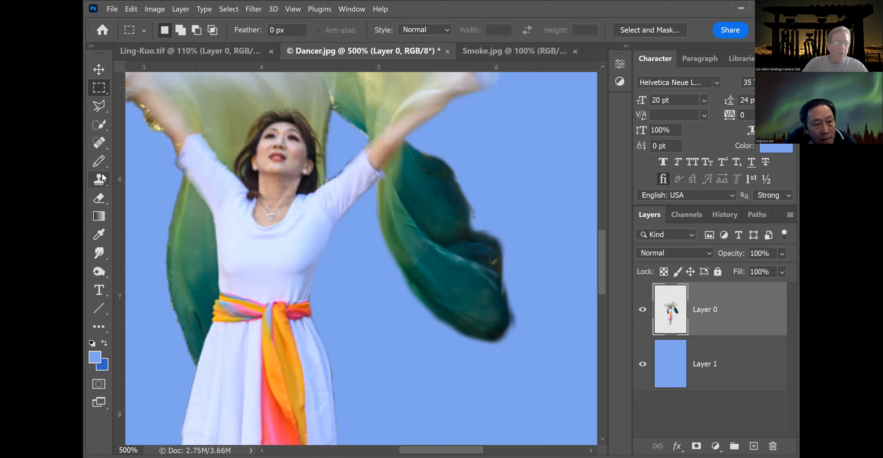
Try erasing along the green scarf with a 39 px soft Eraser at 49% opacity, and undo the stroke.
click(100, 197)
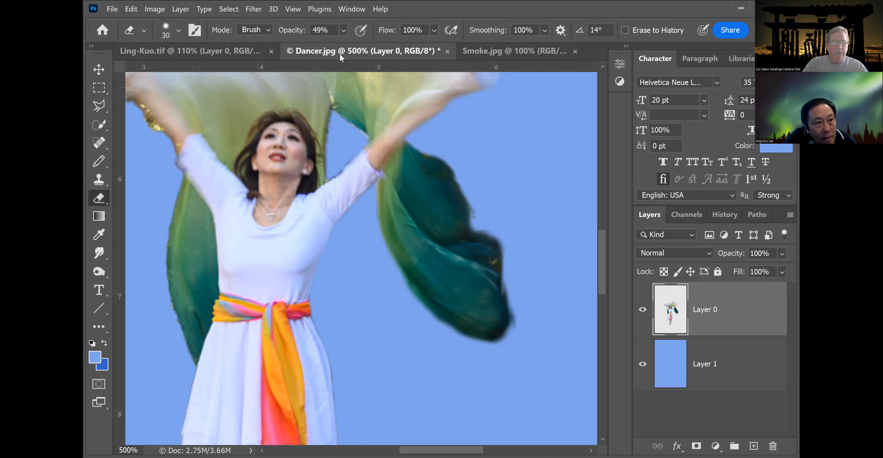
click(179, 32)
drag(179, 100, 152, 98)
mouse_move(165, 67)
mouse_down()
mouse_move(181, 65)
mouse_move(169, 66)
mouse_up()
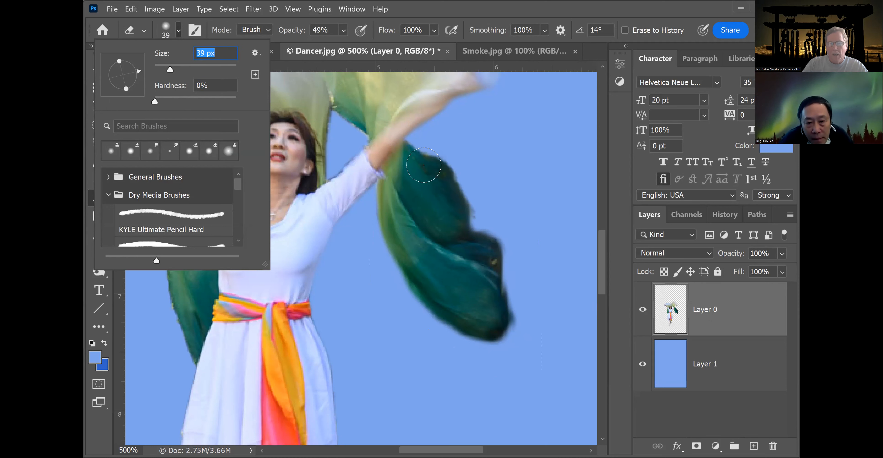
mouse_move(424, 165)
mouse_down()
mouse_move(501, 255)
mouse_move(517, 296)
mouse_move(517, 340)
mouse_up()
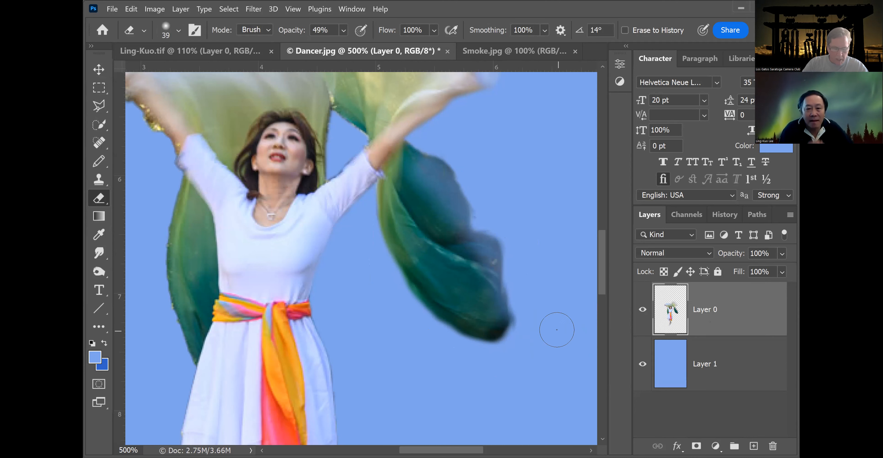
key(ctrl+z)
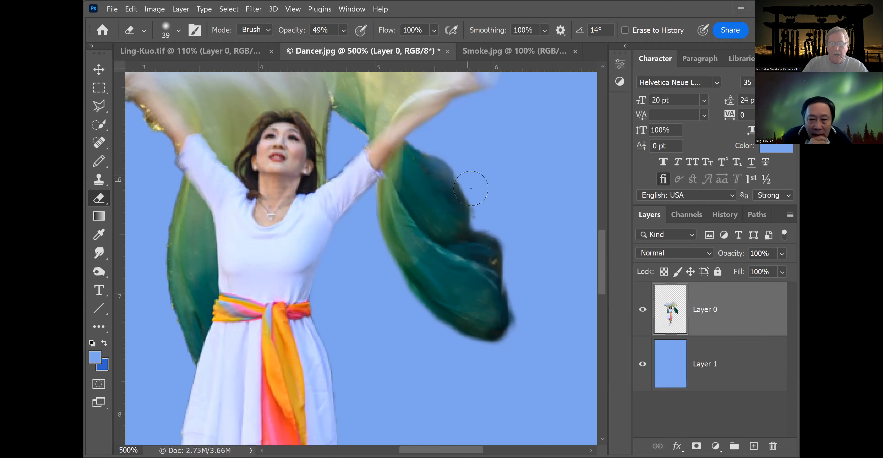
Soften the green scarf's outer edge with Eraser strokes, reducing the brush to 22 px.
mouse_move(499, 228)
mouse_down()
mouse_move(516, 258)
mouse_move(527, 328)
mouse_move(510, 377)
mouse_up()
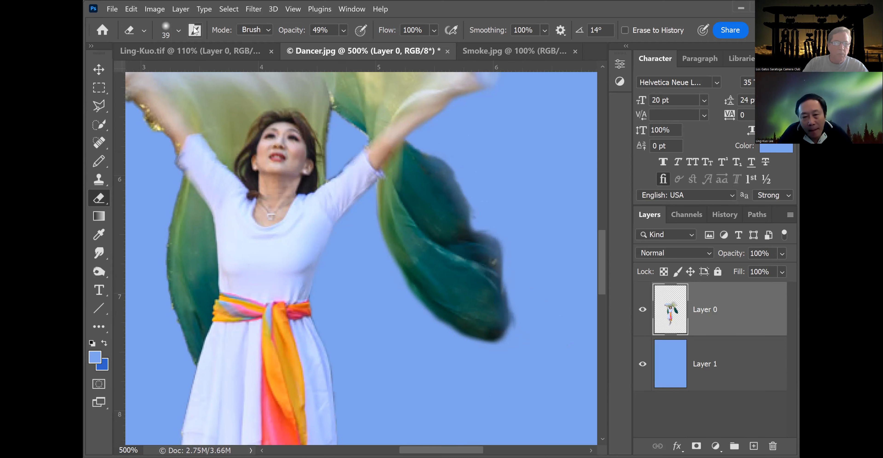
click(179, 31)
drag(168, 70, 163, 69)
mouse_move(380, 193)
mouse_down()
mouse_move(401, 283)
mouse_move(446, 336)
mouse_move(467, 348)
mouse_move(561, 352)
mouse_up()
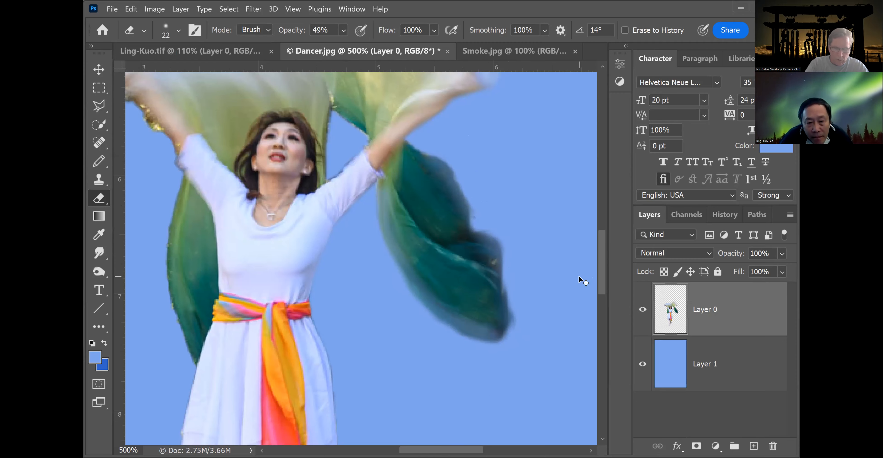
key(ctrl+minus)
key(ctrl+minus)
key(ctrl+minus)
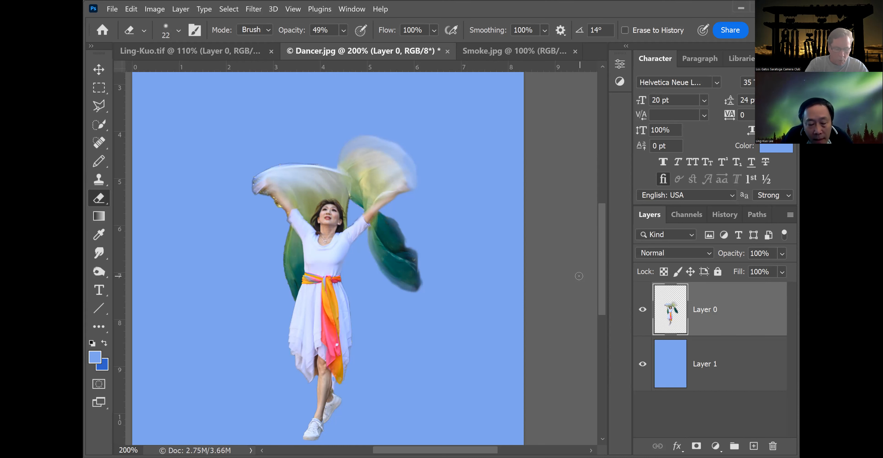
Erase along the edge of the left green scarf and the upper-left light scarf.
key(ctrl+plus)
key(ctrl+plus)
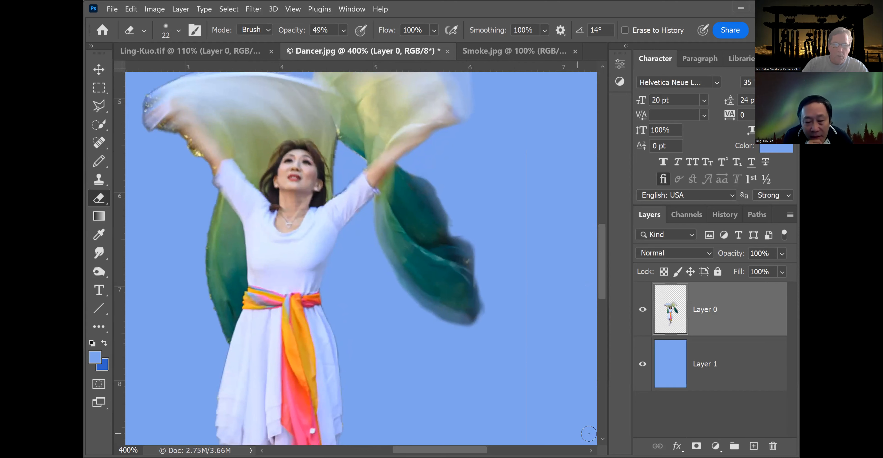
drag(602, 224, 600, 264)
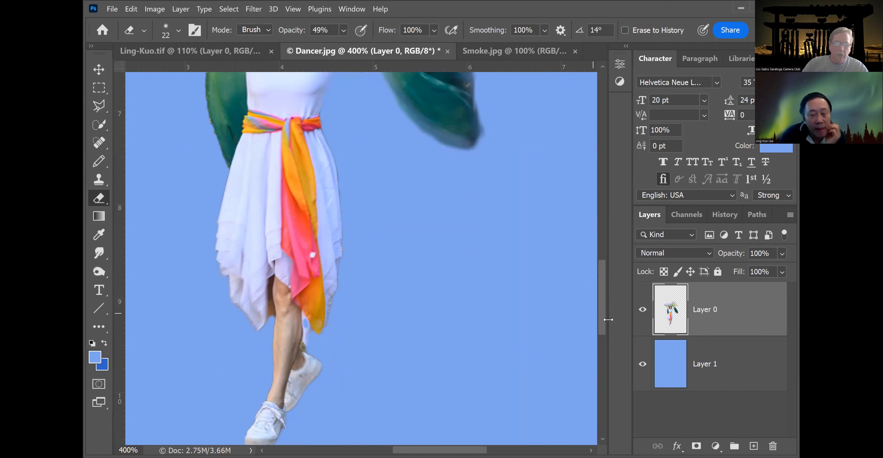
drag(601, 299, 601, 260)
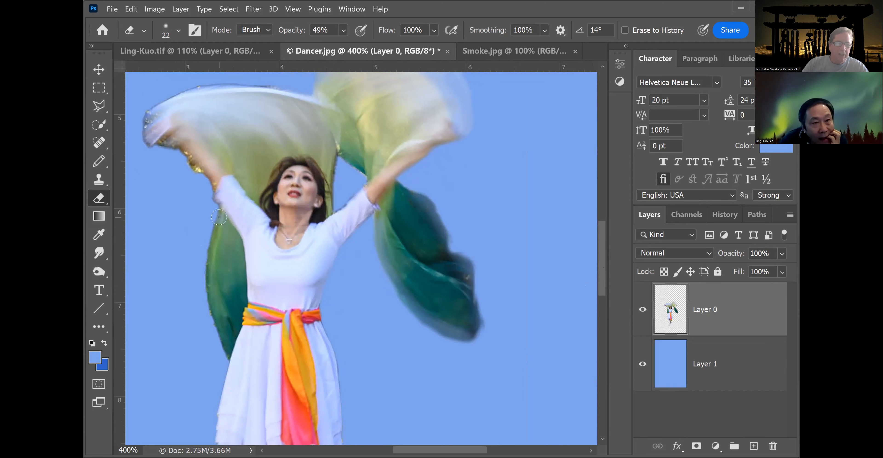
drag(215, 243, 224, 354)
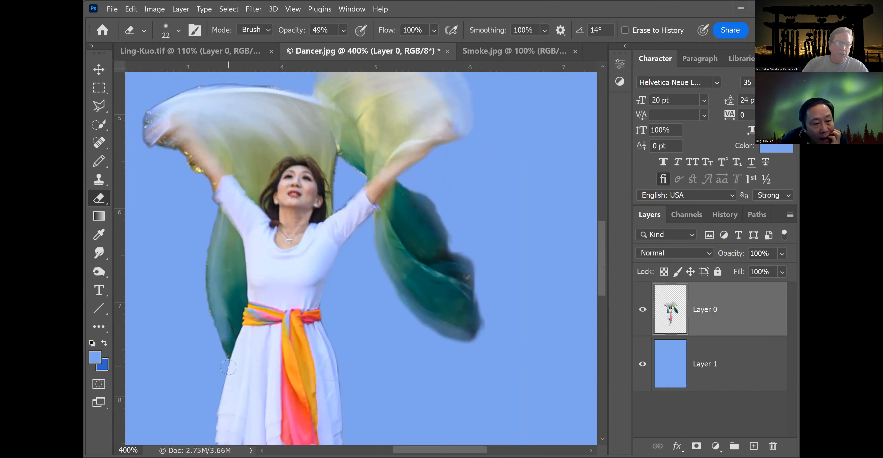
mouse_move(261, 177)
mouse_down()
mouse_move(259, 137)
mouse_move(232, 97)
mouse_move(158, 89)
mouse_up()
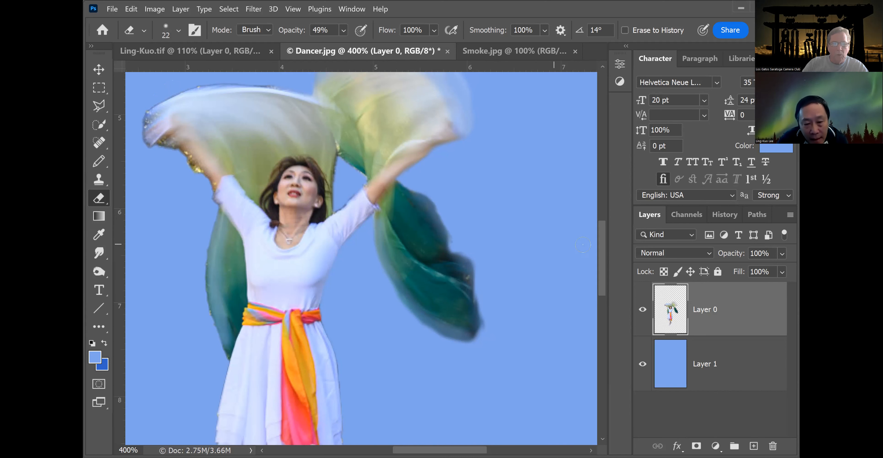
drag(600, 249, 601, 228)
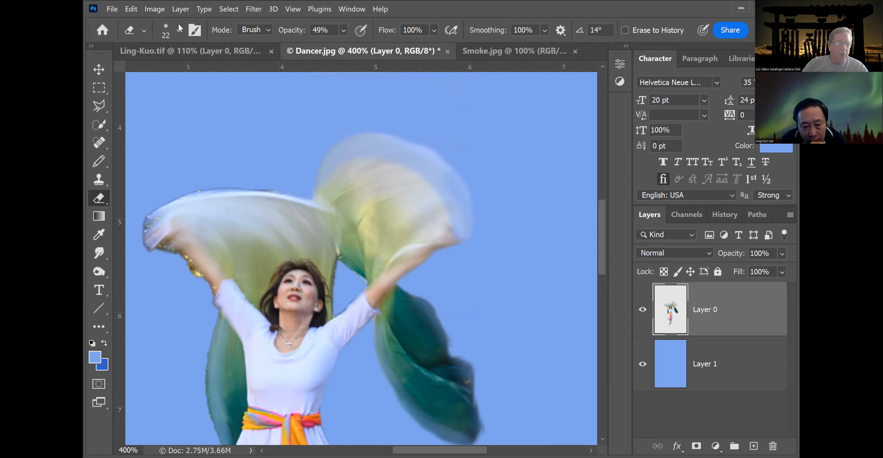
Try erasing across the green scarf's lower part with a 12 px Eraser, and undo it.
click(179, 30)
drag(164, 71, 159, 70)
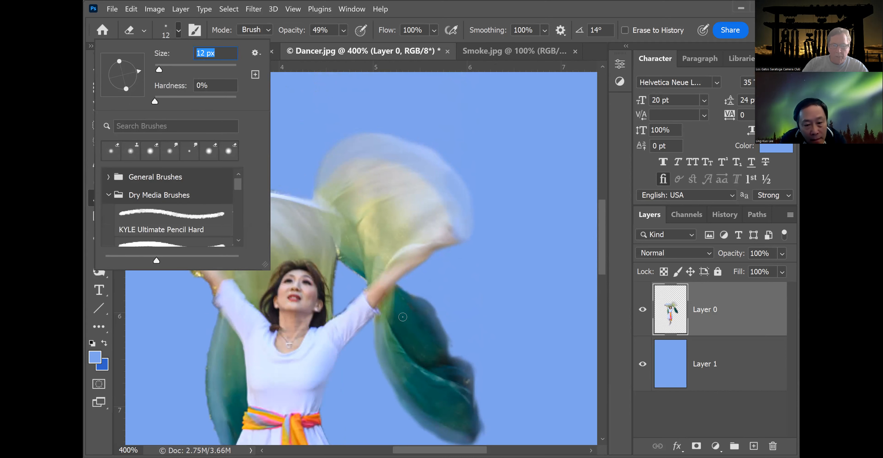
mouse_move(403, 316)
mouse_down()
mouse_move(407, 342)
mouse_move(449, 379)
mouse_up()
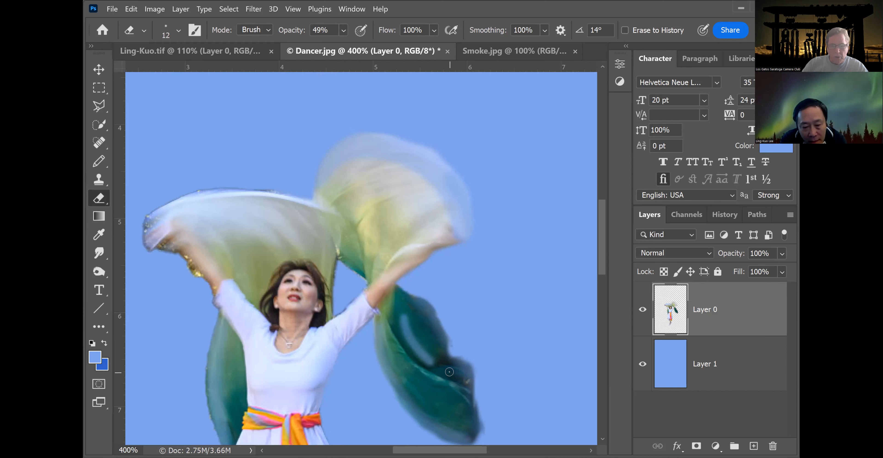
key(ctrl+z)
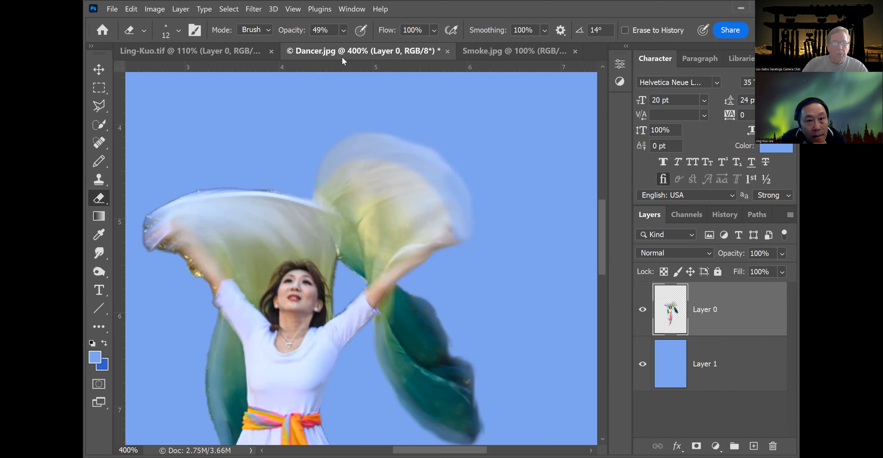
Erase lightly across the green scarf's lower part at 12% Eraser opacity, then again at 19%.
click(343, 31)
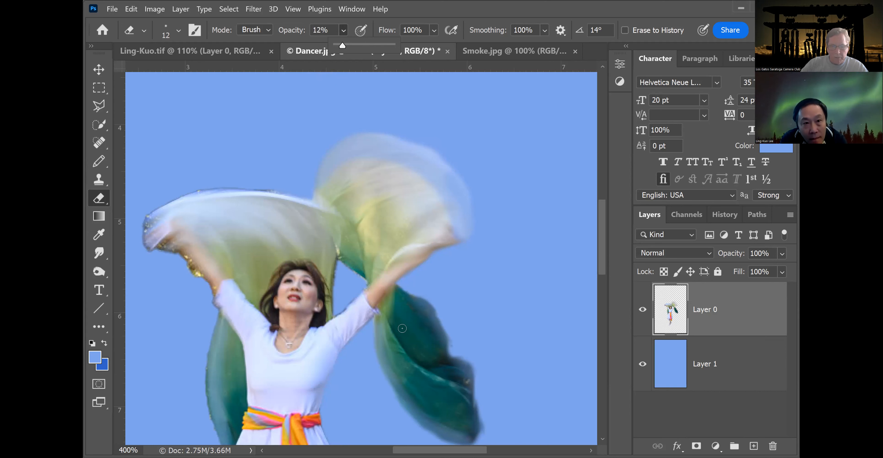
mouse_move(418, 345)
mouse_down()
mouse_move(450, 373)
mouse_move(491, 388)
mouse_up()
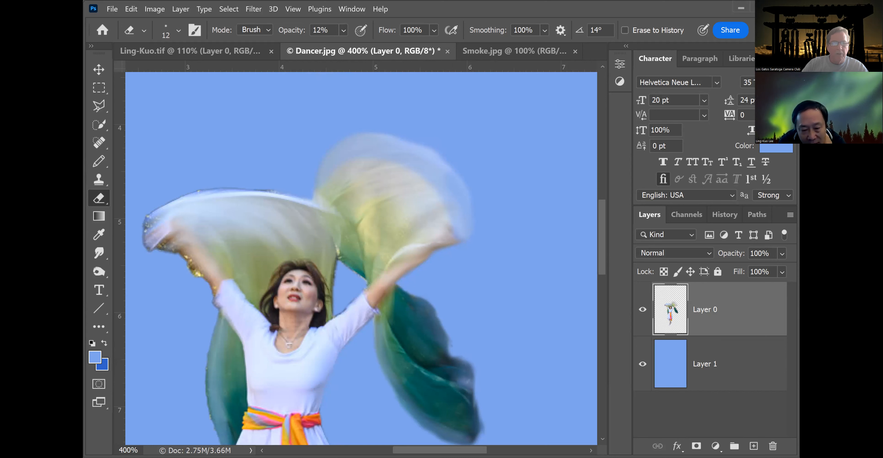
click(343, 30)
drag(349, 45, 355, 46)
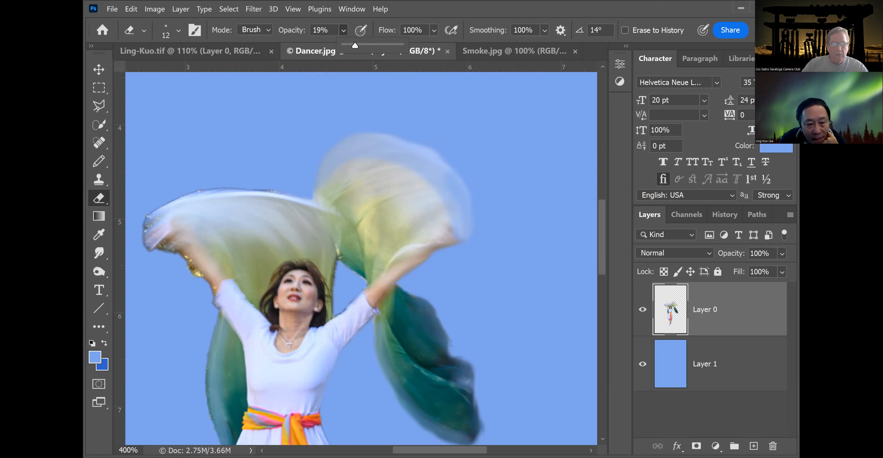
click(471, 382)
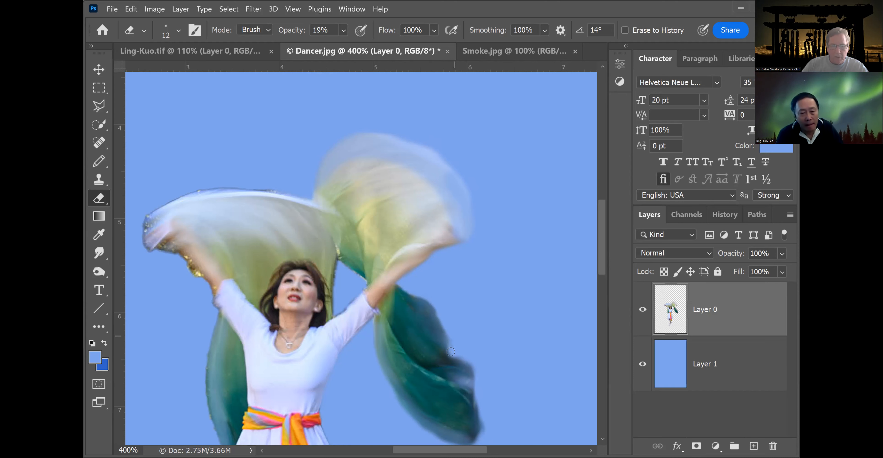
Erase the small blue speck beside the dancer's lower leg.
drag(600, 216, 603, 285)
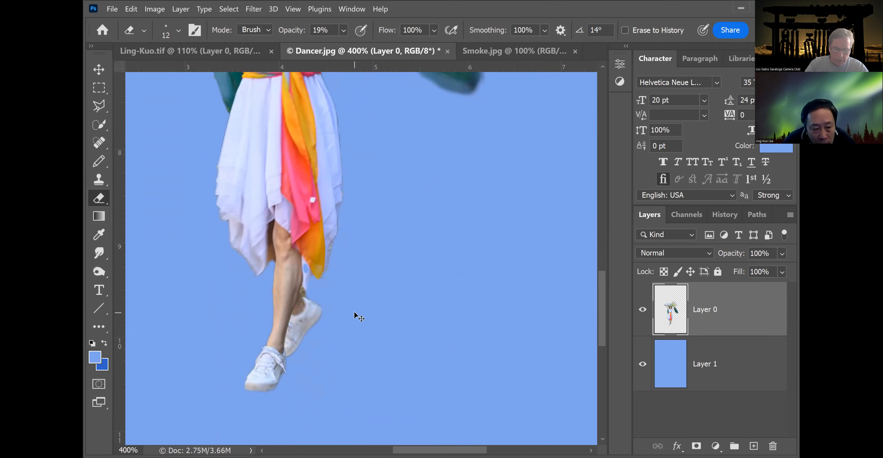
key(ctrl+plus)
key(ctrl+plus)
key(ctrl+plus)
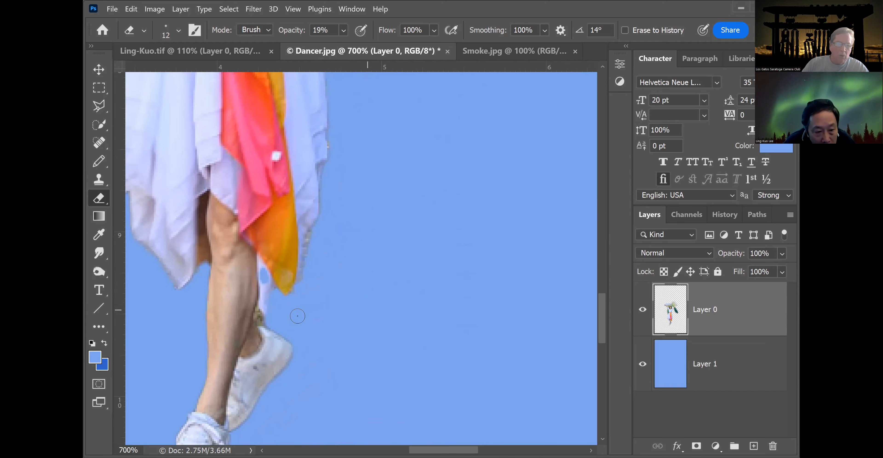
drag(264, 276, 265, 267)
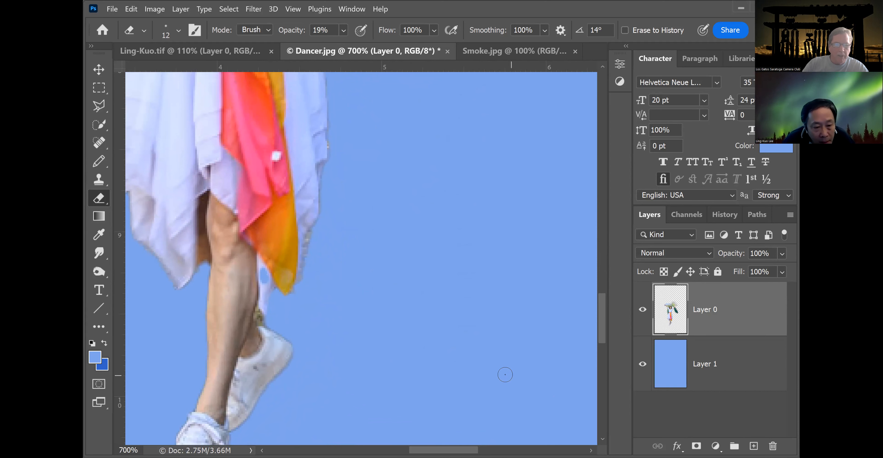
drag(597, 308, 601, 338)
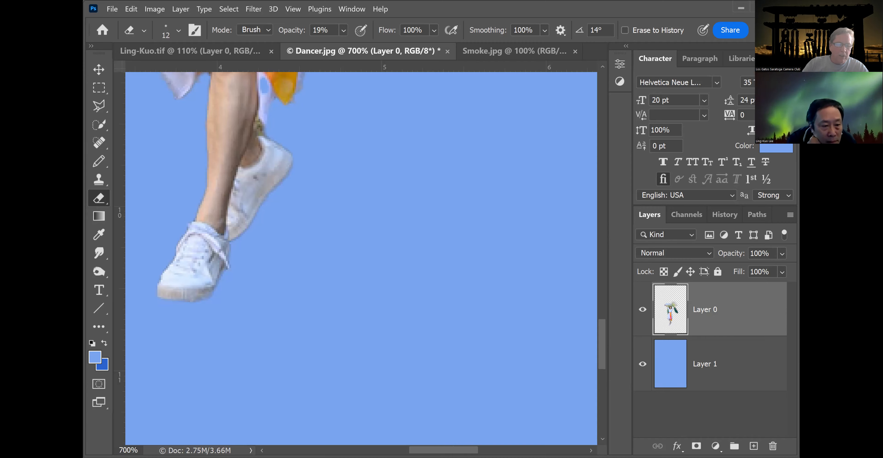
Try selecting the upper scarves with the Quick Selection Tool, then drop the selection.
drag(445, 449, 416, 449)
drag(600, 335, 615, 253)
key(ctrl+minus)
key(ctrl+minus)
key(ctrl+minus)
key(ctrl+minus)
key(ctrl+minus)
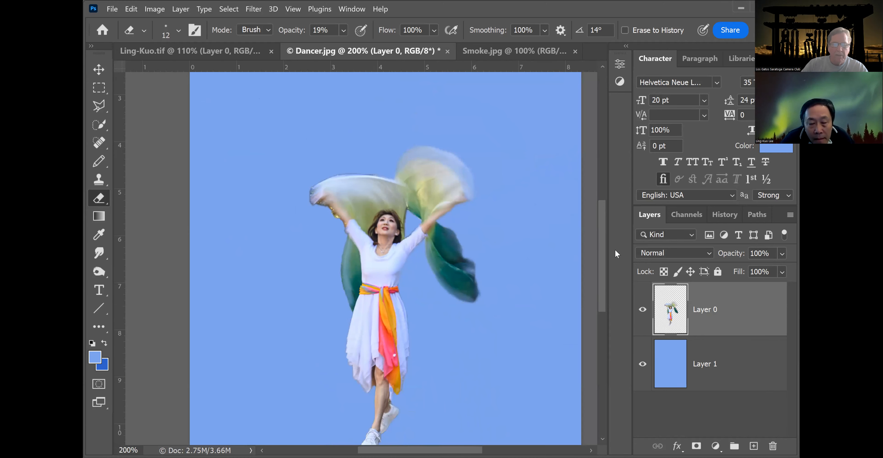
click(103, 123)
right_click(104, 124)
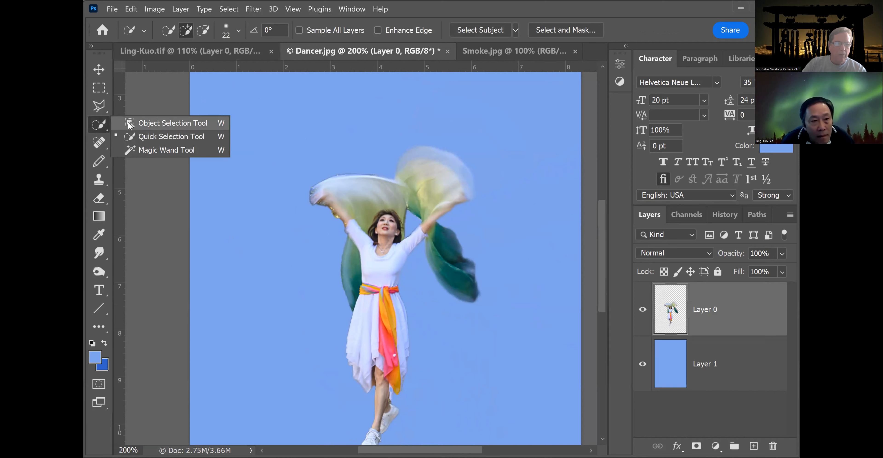
click(131, 124)
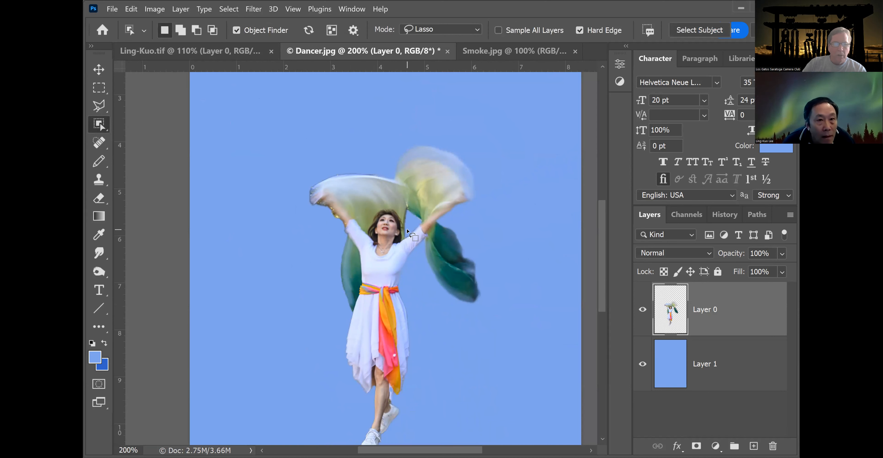
right_click(104, 124)
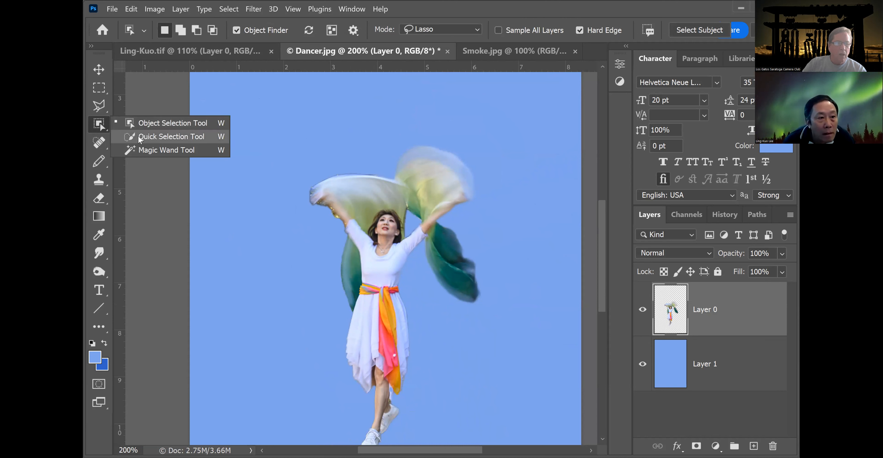
click(168, 137)
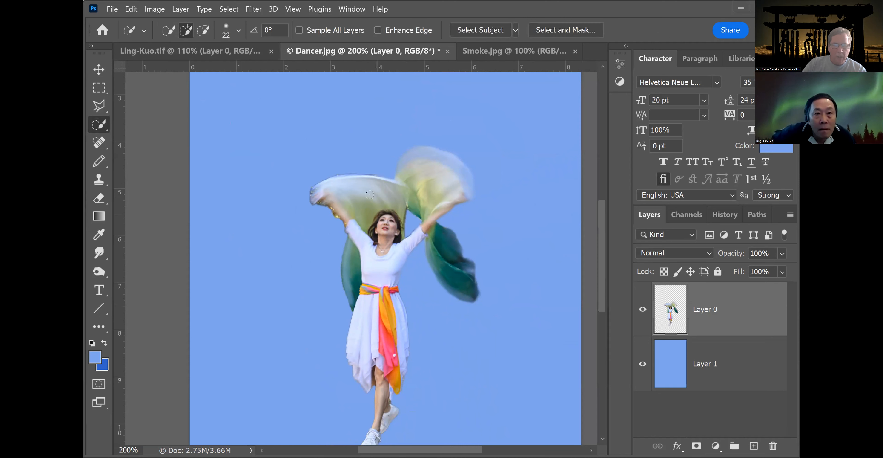
mouse_move(396, 183)
mouse_down()
mouse_move(370, 174)
mouse_move(383, 196)
mouse_move(407, 164)
mouse_up()
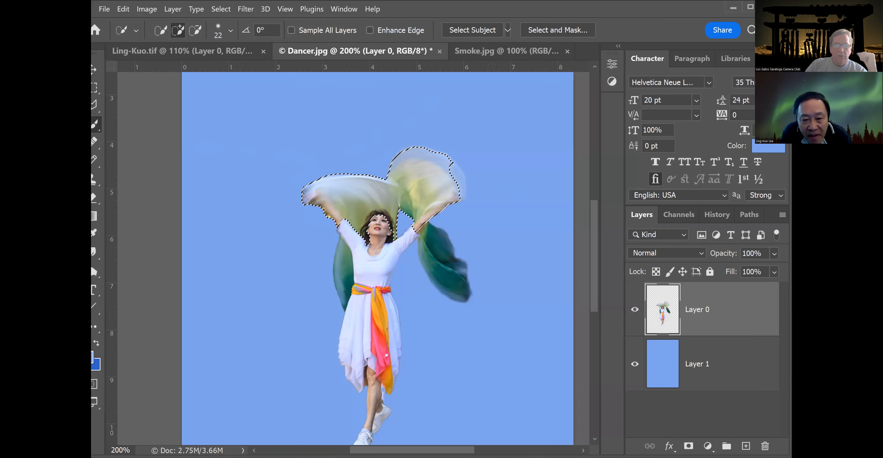
click(93, 88)
click(131, 98)
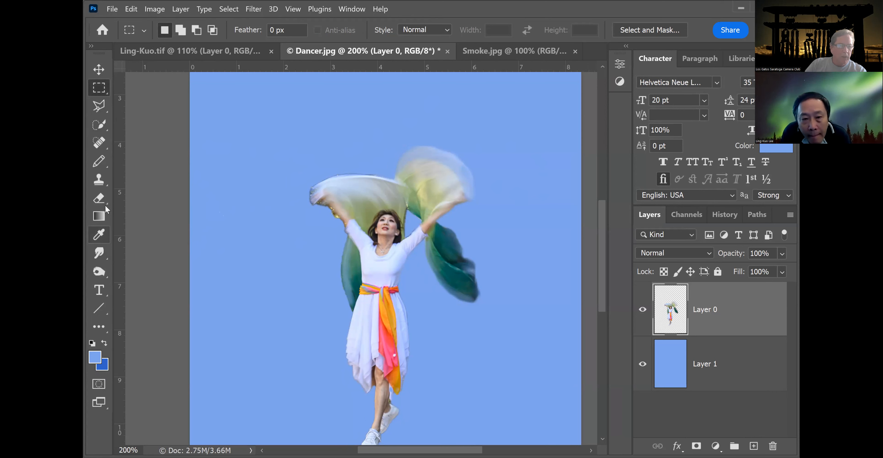
Clone over the top edge of the upper scarves with the Clone Stamp at 37% opacity and 39 px size.
click(102, 179)
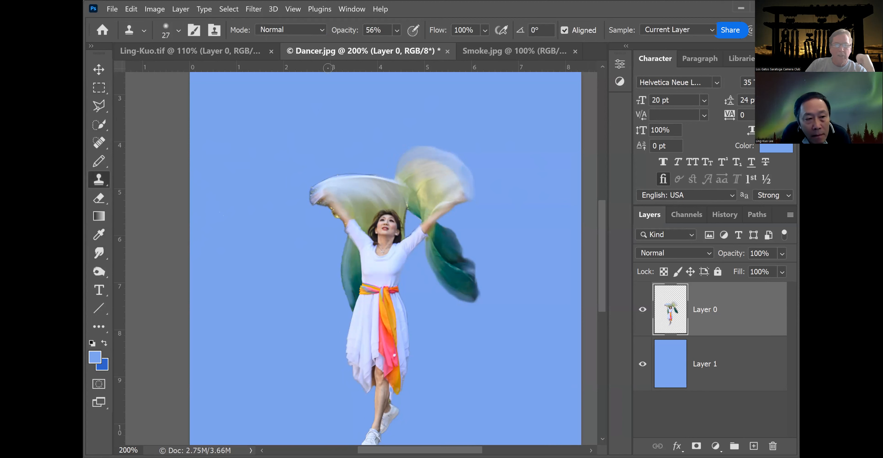
click(397, 31)
drag(419, 45, 408, 45)
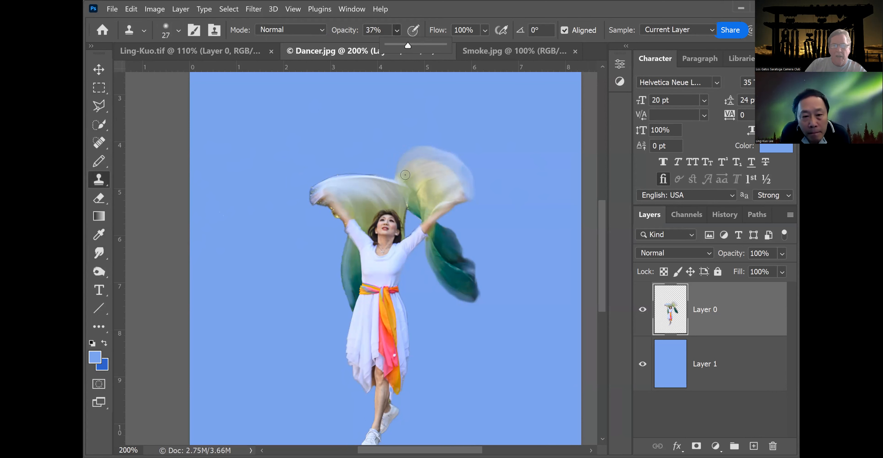
click(178, 31)
drag(163, 68, 170, 69)
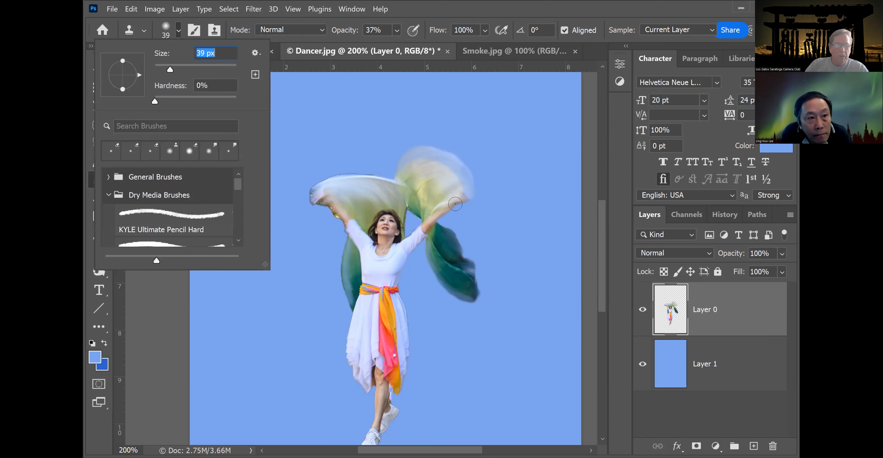
alt+click(407, 176)
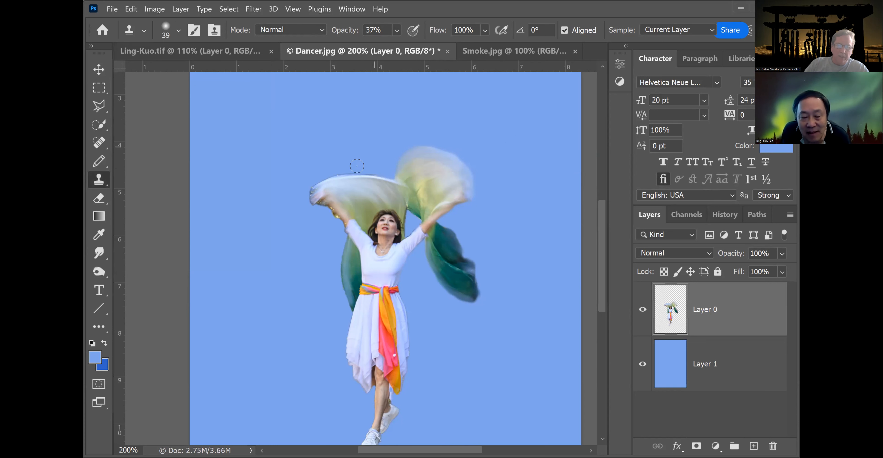
alt+click(407, 180)
mouse_move(405, 169)
mouse_down()
mouse_move(414, 160)
mouse_move(442, 165)
mouse_move(466, 189)
mouse_up()
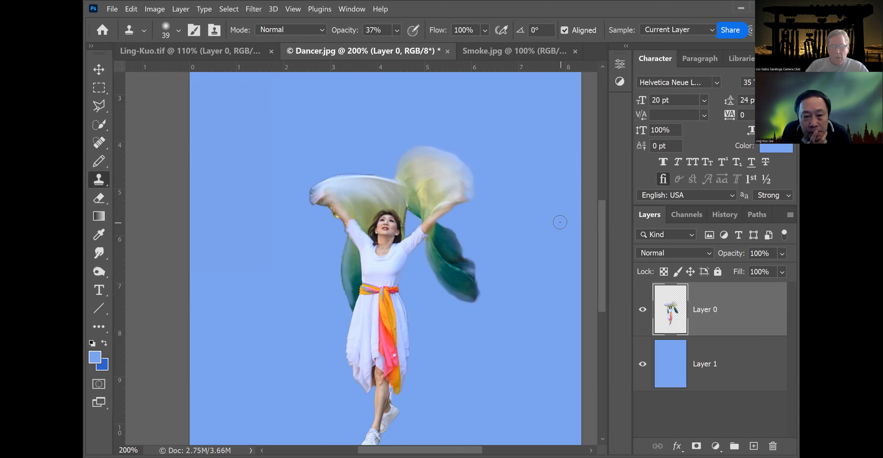
mouse_move(603, 259)
mouse_down()
mouse_move(602, 275)
mouse_move(604, 257)
mouse_up()
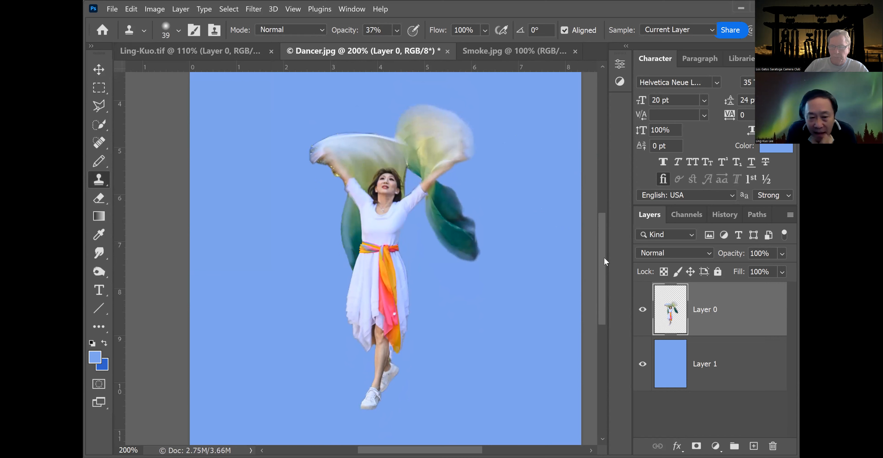
drag(603, 261, 602, 262)
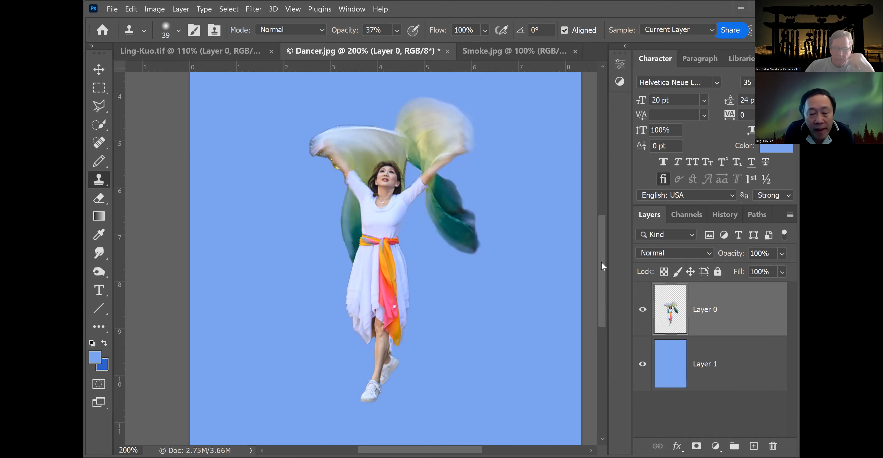
key(ctrl+minus)
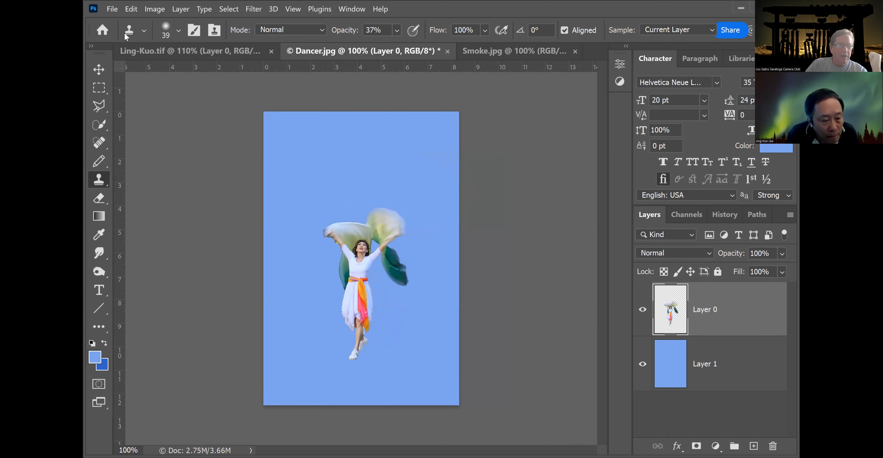
Start opening another image file.
click(111, 9)
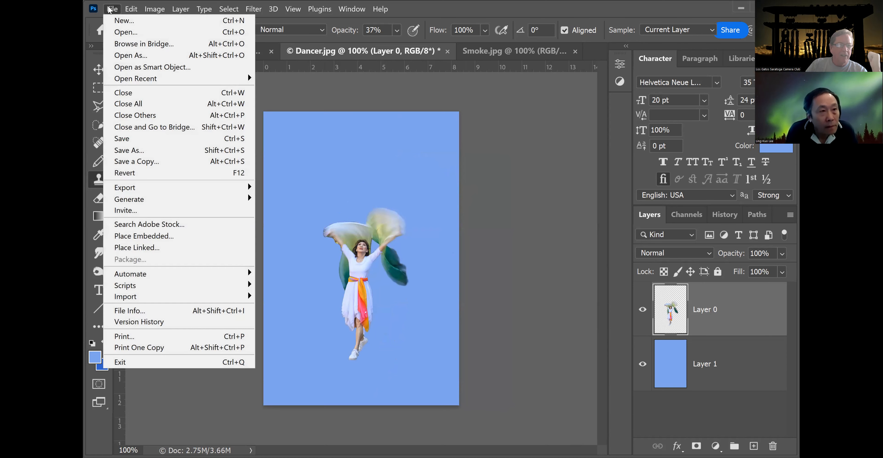
click(132, 33)
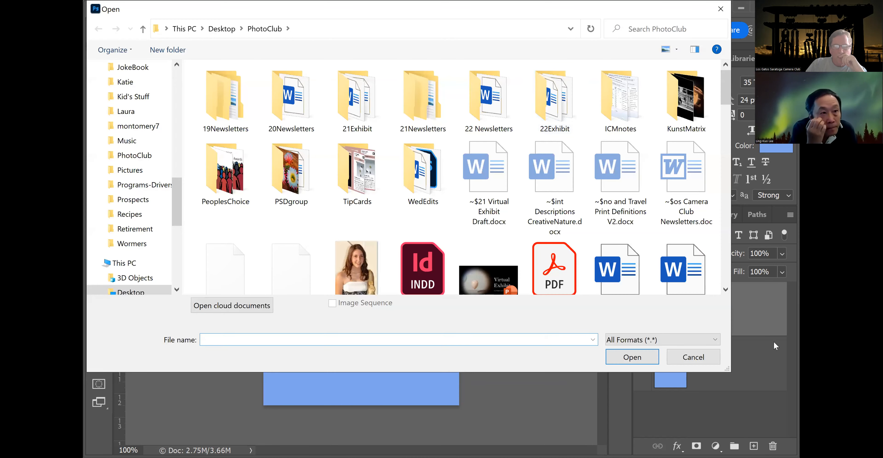
click(693, 357)
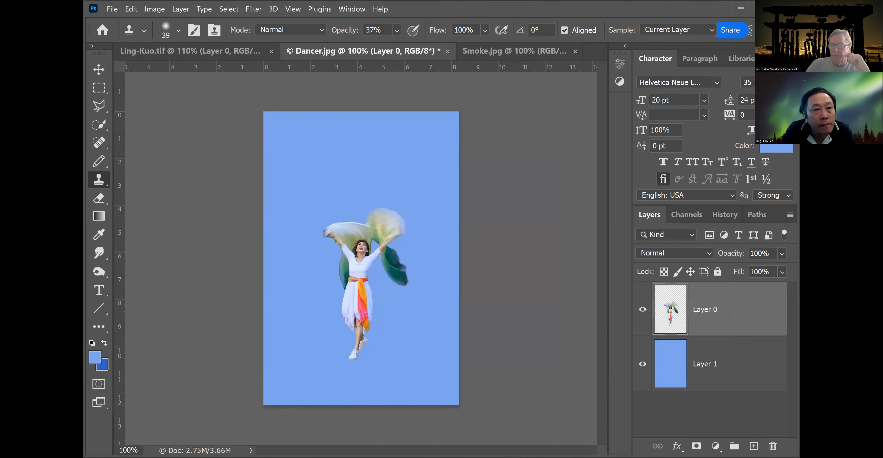
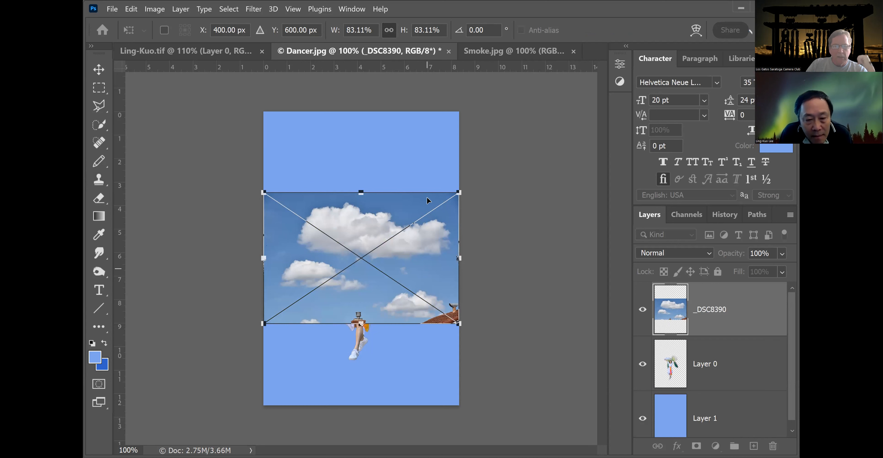
Move the placed sky photo upward so it covers the top of the canvas.
drag(427, 197, 427, 127)
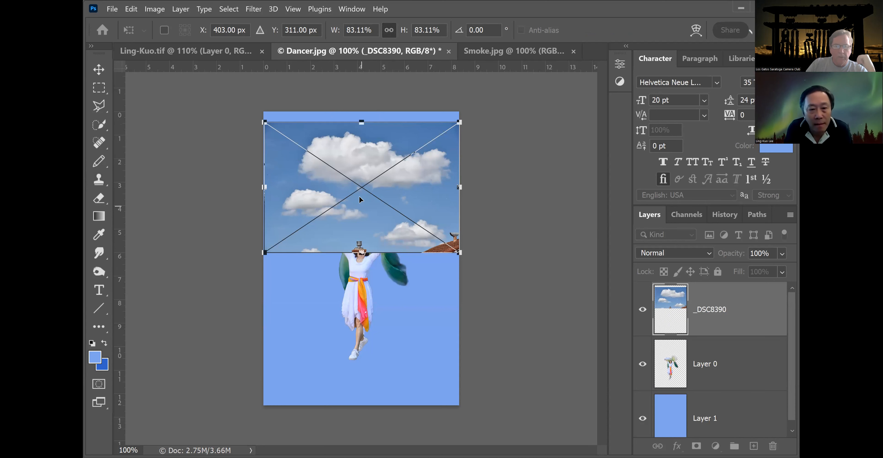
key(s)
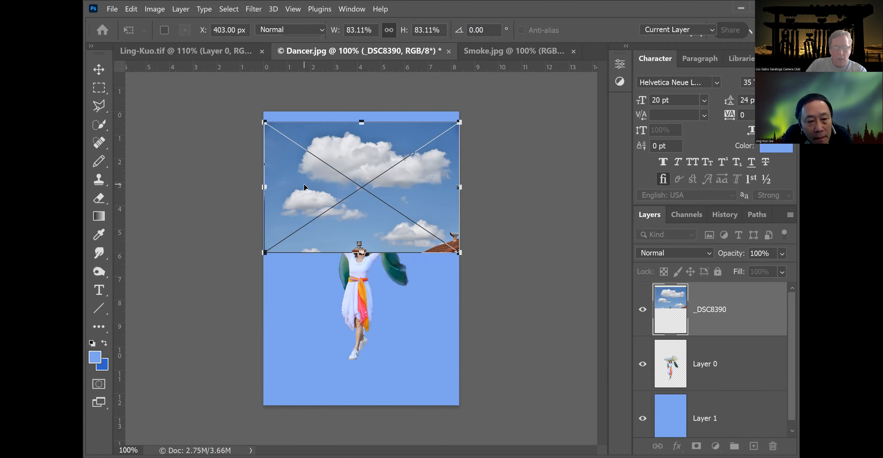
Draw a polygonal lasso selection with a 15 px feather around the small lower-left cloud.
click(99, 105)
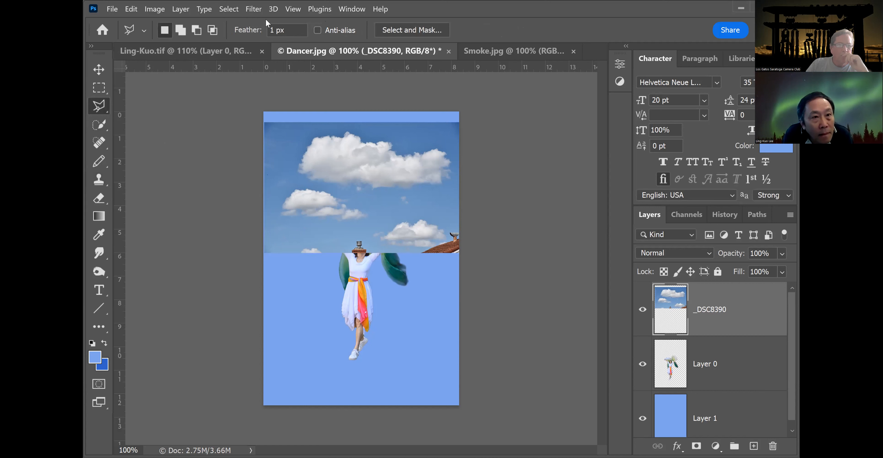
click(272, 30)
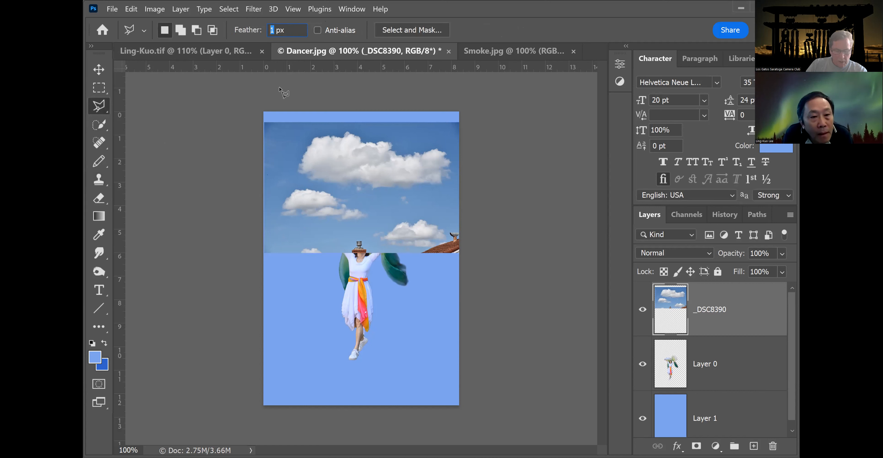
text(15)
click(364, 202)
click(322, 184)
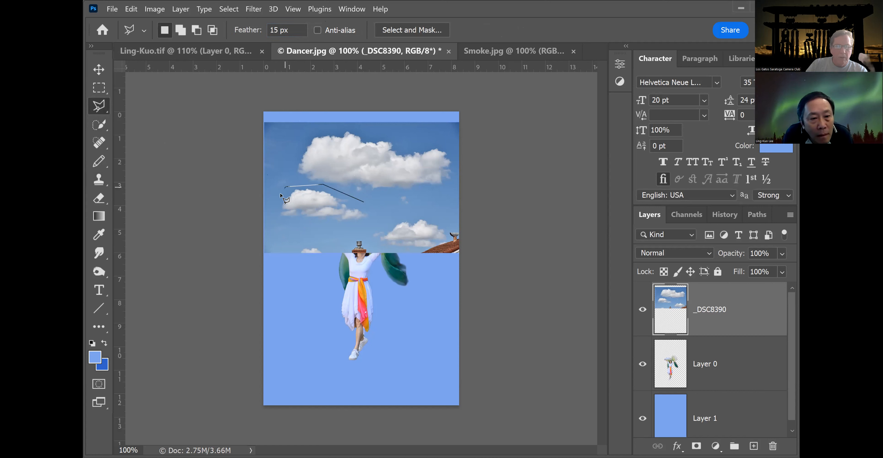
click(274, 210)
click(283, 230)
click(360, 228)
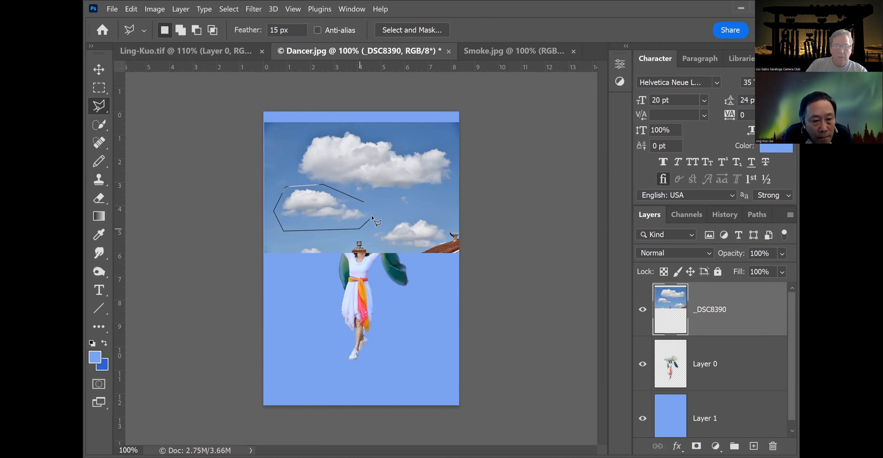
click(364, 202)
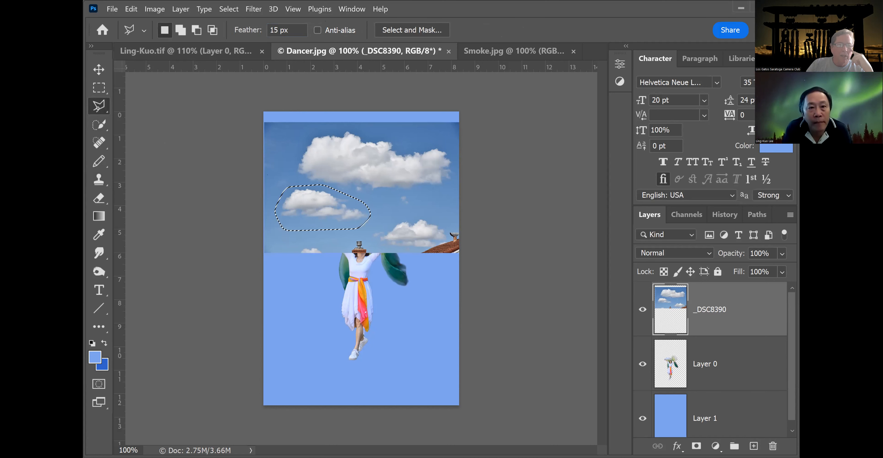
Invert the selection and delete everything on the sky layer except that cloud.
click(232, 10)
click(244, 54)
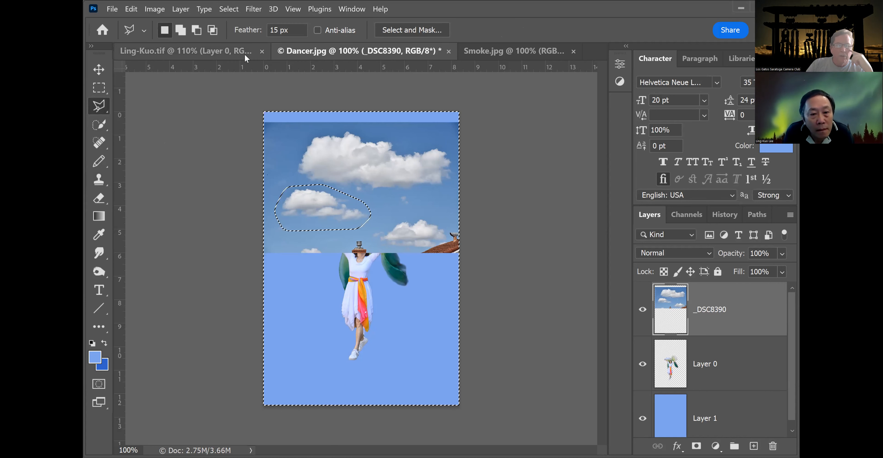
key(Delete)
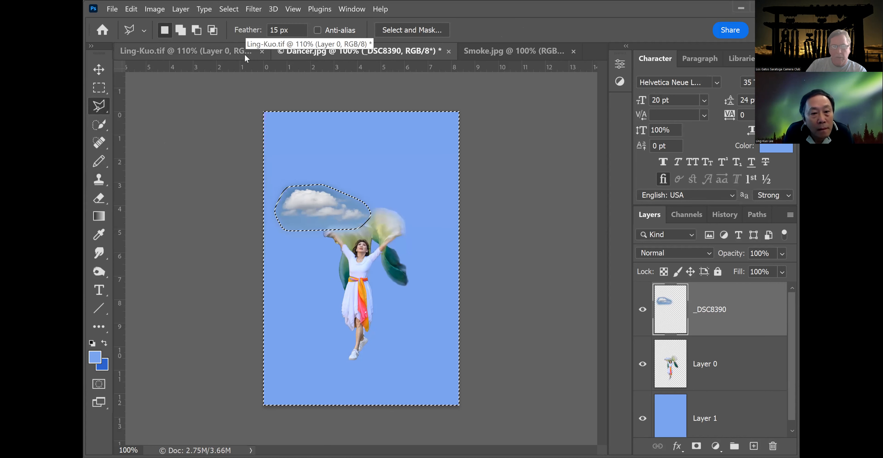
Deselect and move the cloud up to sit above the dancer's scarves.
click(99, 70)
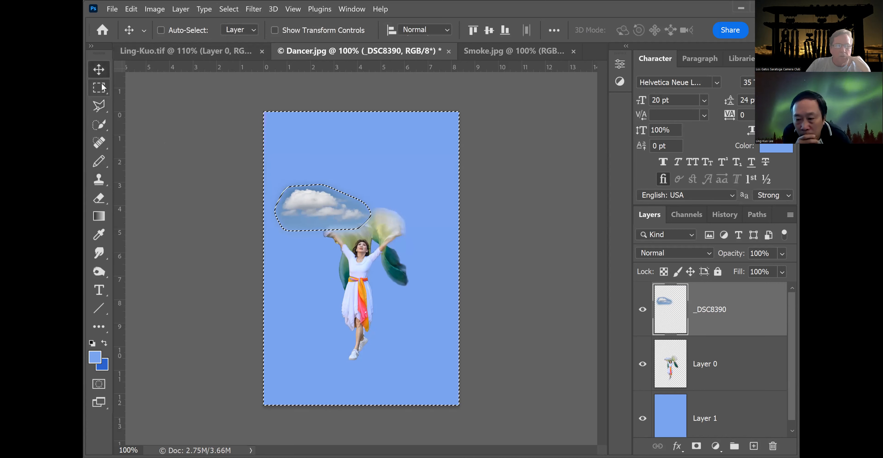
click(102, 87)
key(ctrl+d)
click(99, 71)
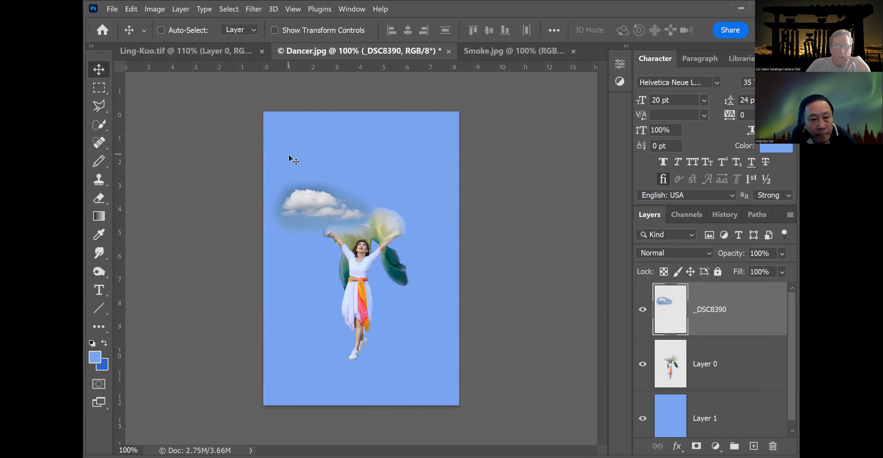
drag(314, 191, 356, 168)
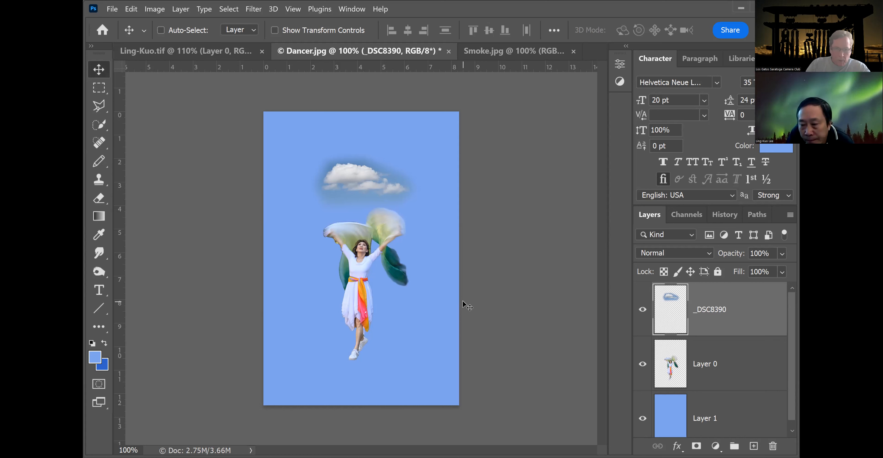
Open Replace Color on the cloud layer and sample the bluish haze beside the cloud.
key(ctrl+plus)
key(ctrl+plus)
key(ctrl+plus)
key(ctrl+plus)
key(ctrl+plus)
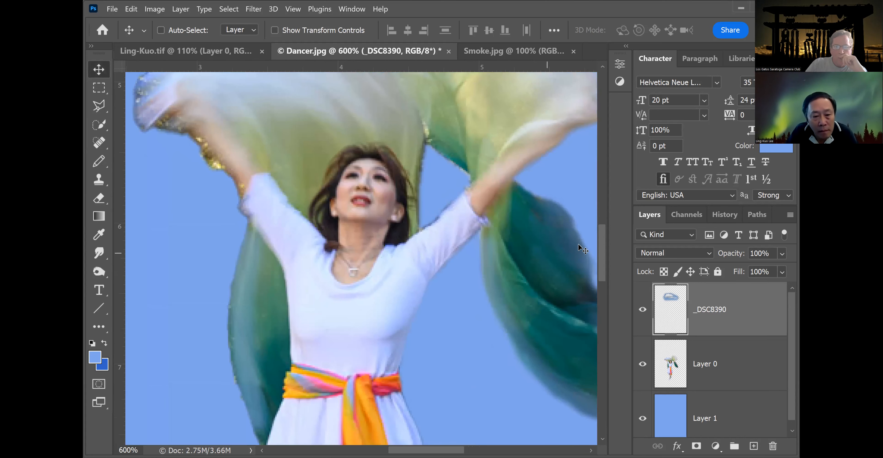
drag(604, 252, 609, 183)
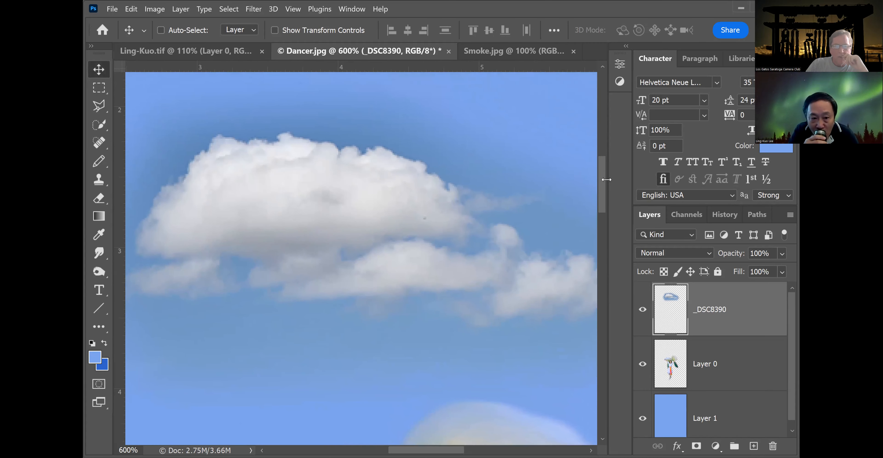
click(155, 10)
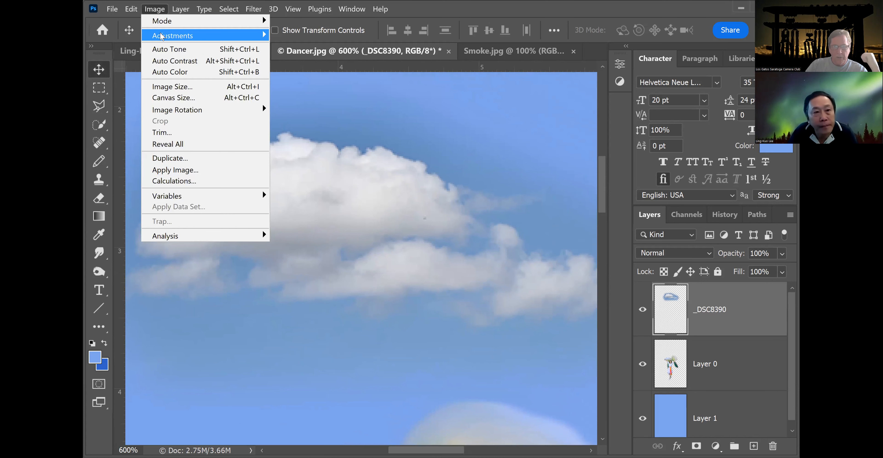
mouse_move(161, 36)
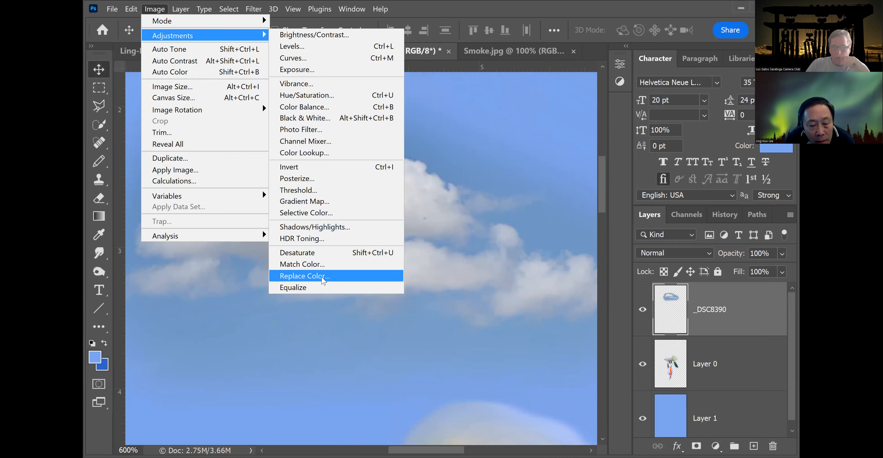
click(324, 279)
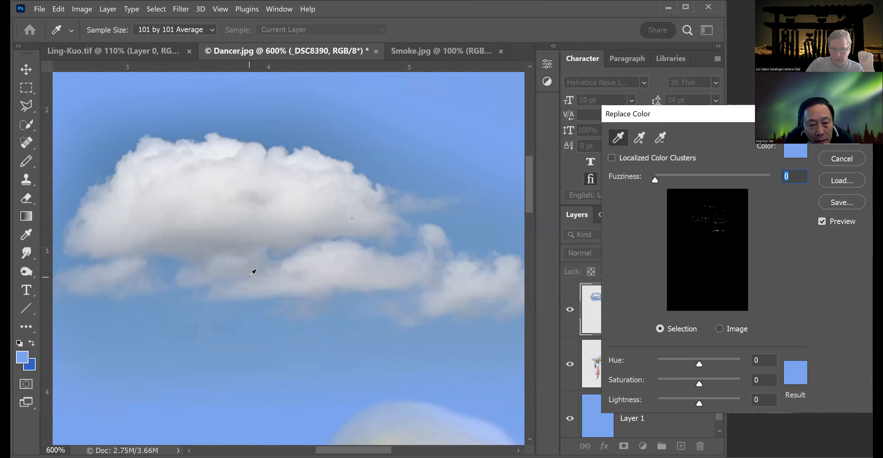
key(ctrl+minus)
key(ctrl+minus)
key(ctrl+minus)
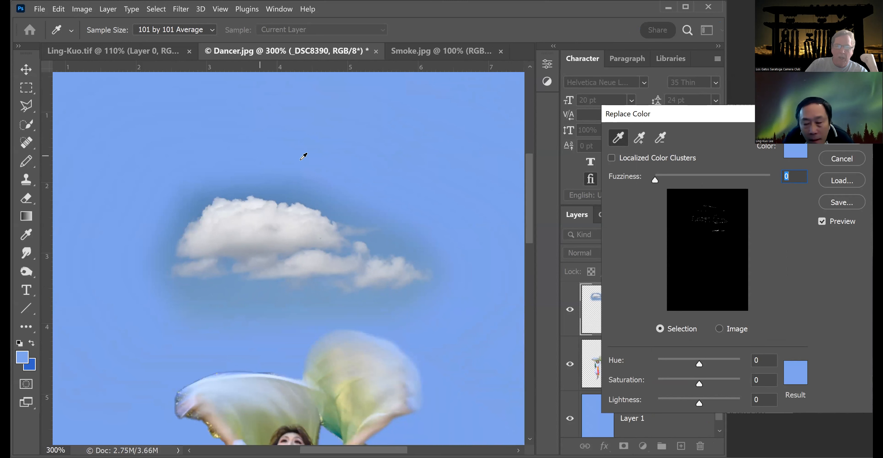
click(284, 193)
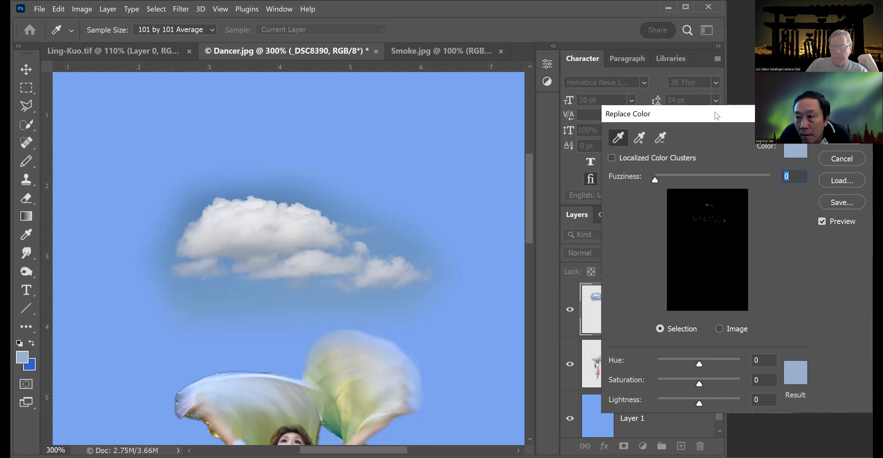
Set Fuzziness to 63, Hue to -9, Saturation to -35 and Lightness to +4, then apply the replacement.
drag(716, 112, 618, 113)
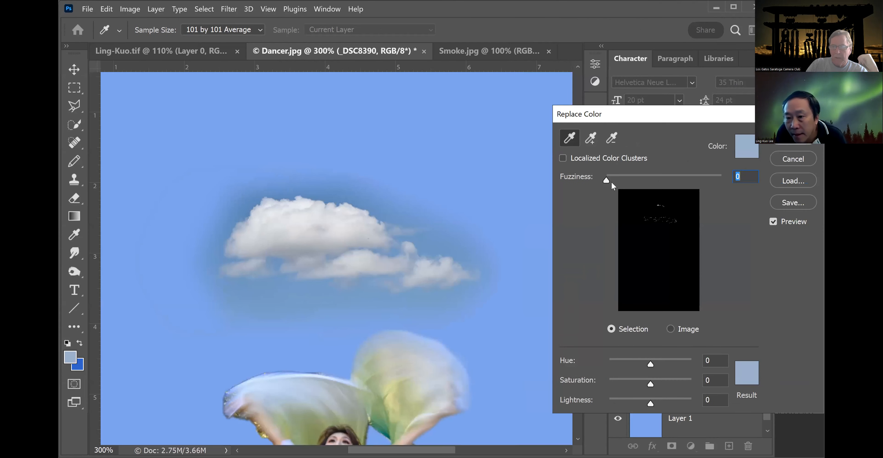
drag(607, 180, 723, 174)
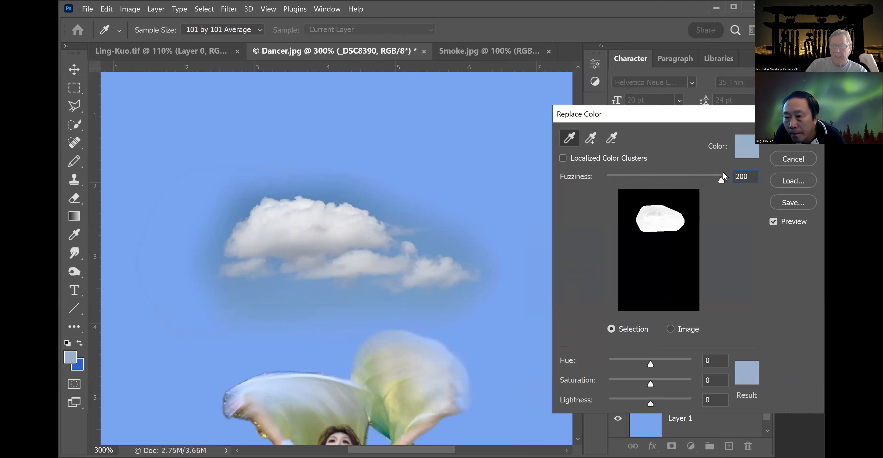
drag(720, 180, 642, 182)
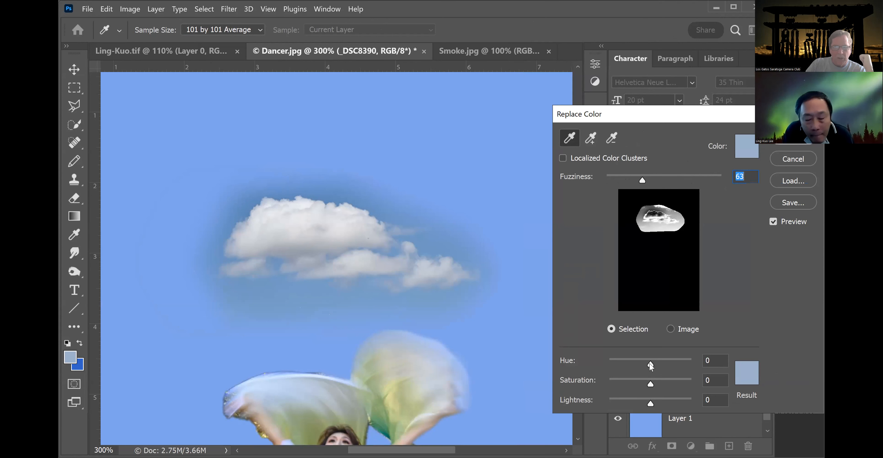
drag(651, 365, 647, 363)
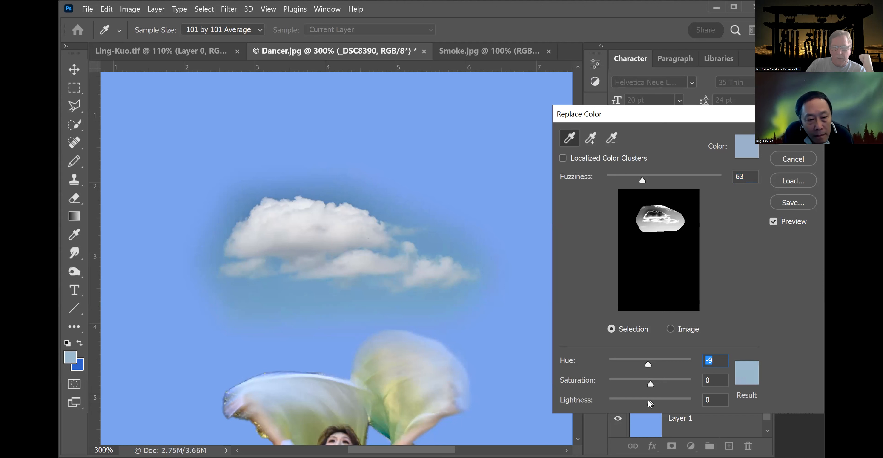
drag(650, 402, 668, 398)
mouse_move(659, 398)
mouse_down()
mouse_move(641, 398)
mouse_move(651, 398)
mouse_up()
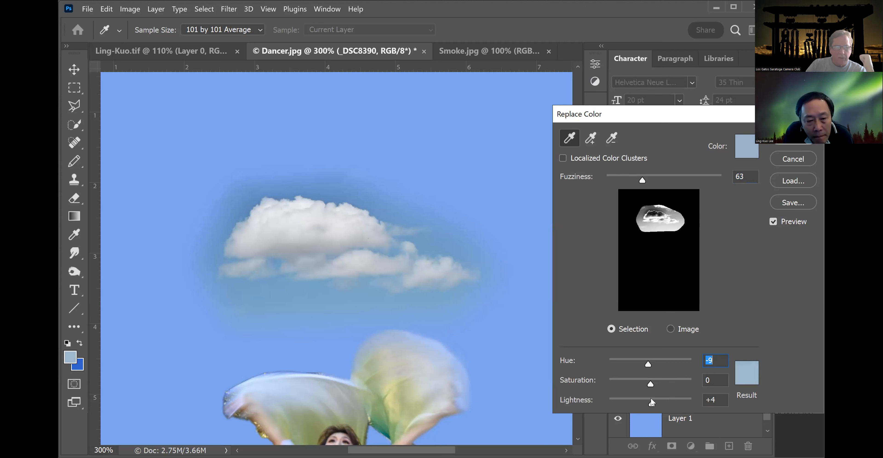
click(651, 399)
drag(650, 385, 636, 376)
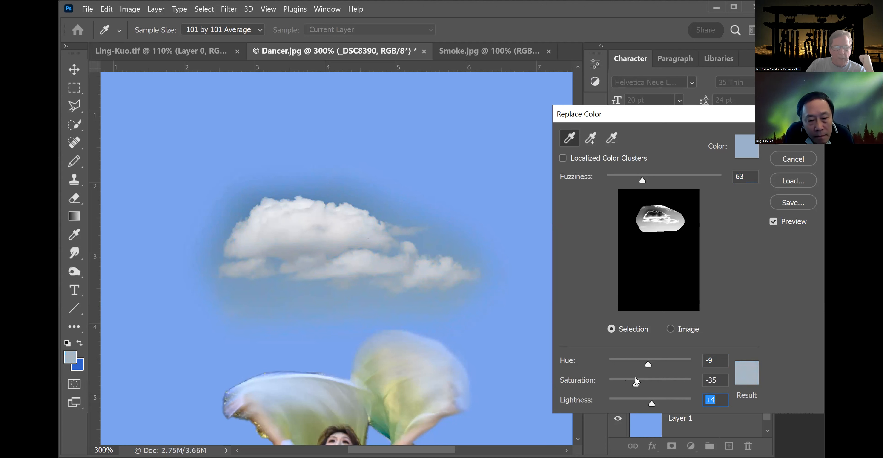
key(shift+Tab)
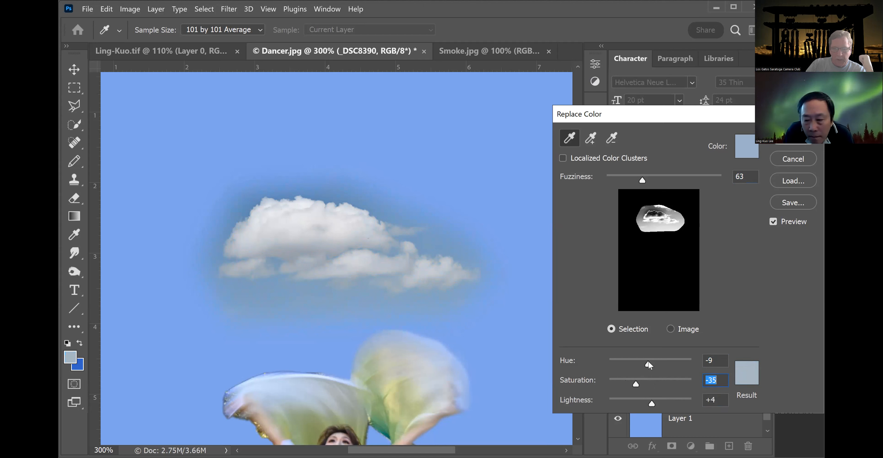
drag(649, 360, 647, 362)
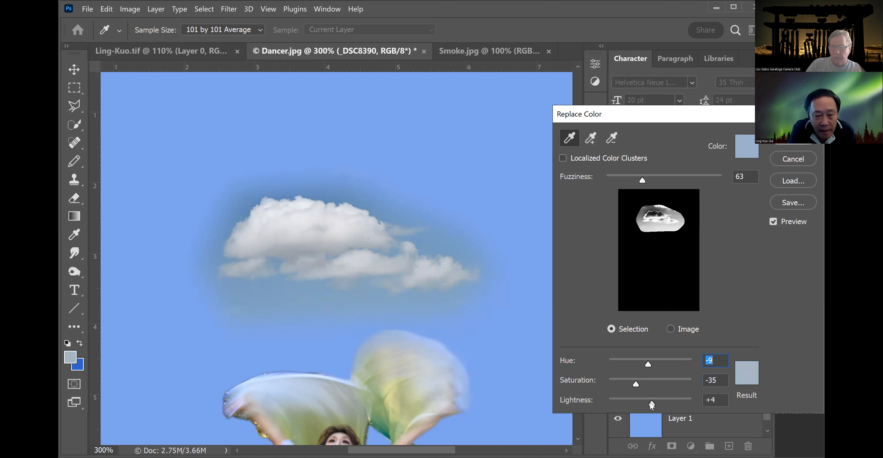
click(794, 137)
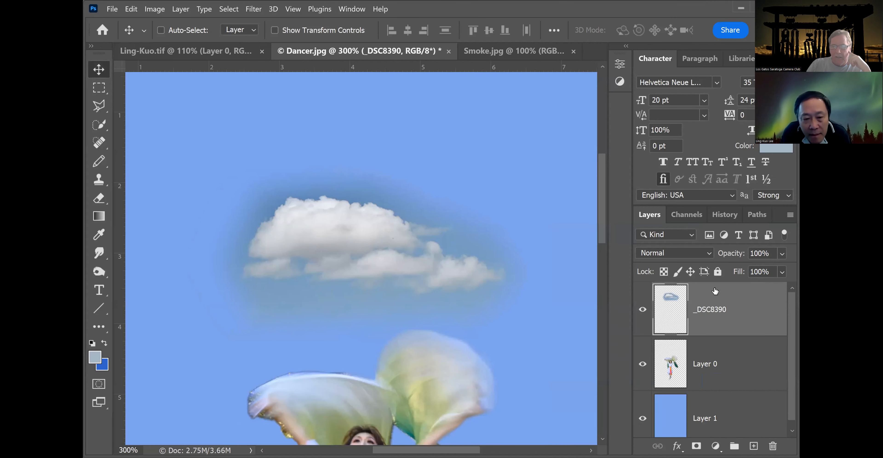
Set the cloud layer's blend mode to Luminosity.
click(709, 252)
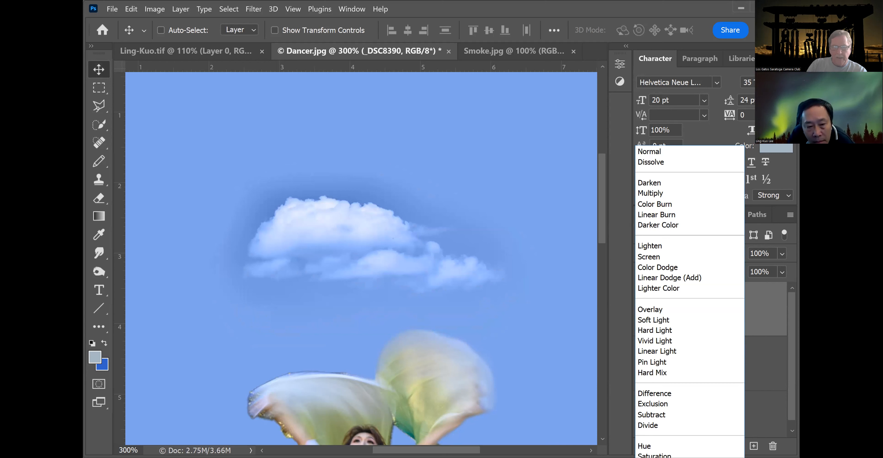
click(654, 457)
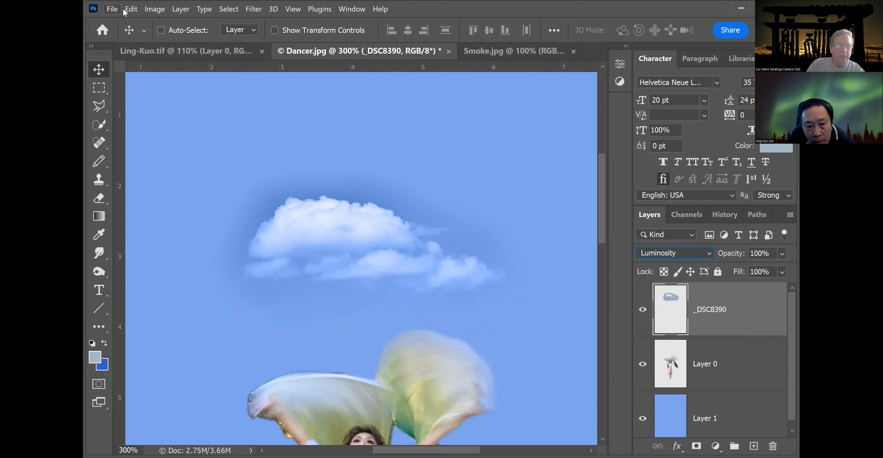
Brighten the cloud layer with a Brightness/Contrast adjustment.
click(151, 9)
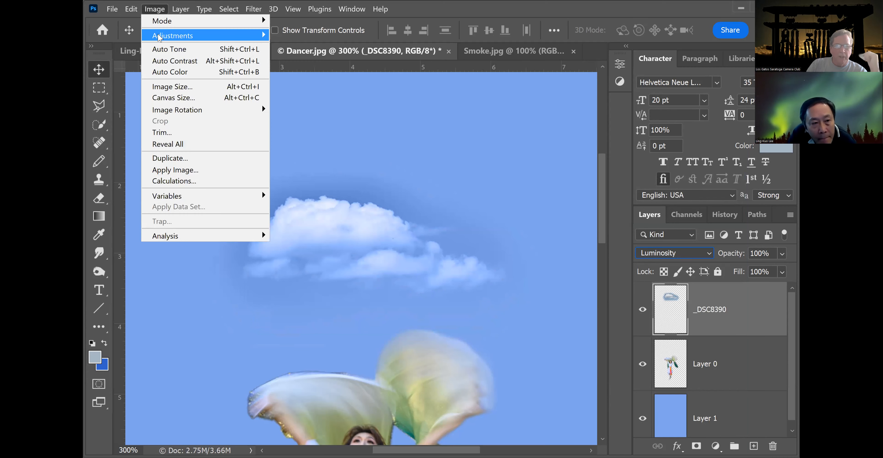
mouse_move(159, 36)
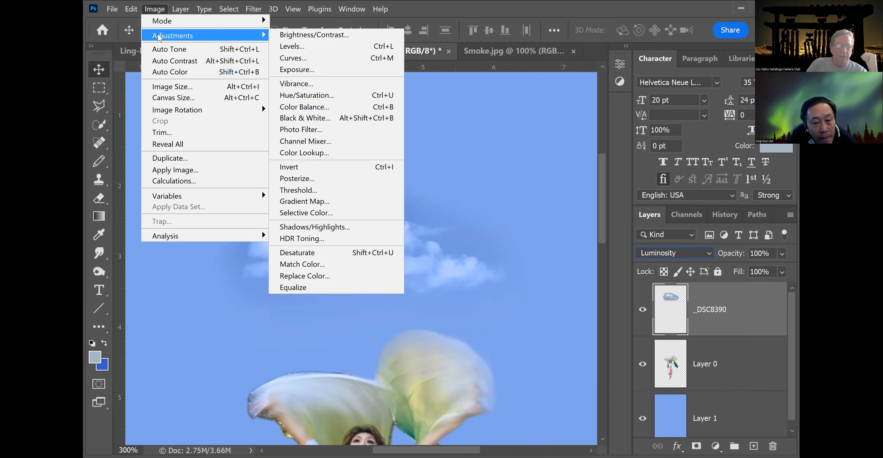
click(299, 38)
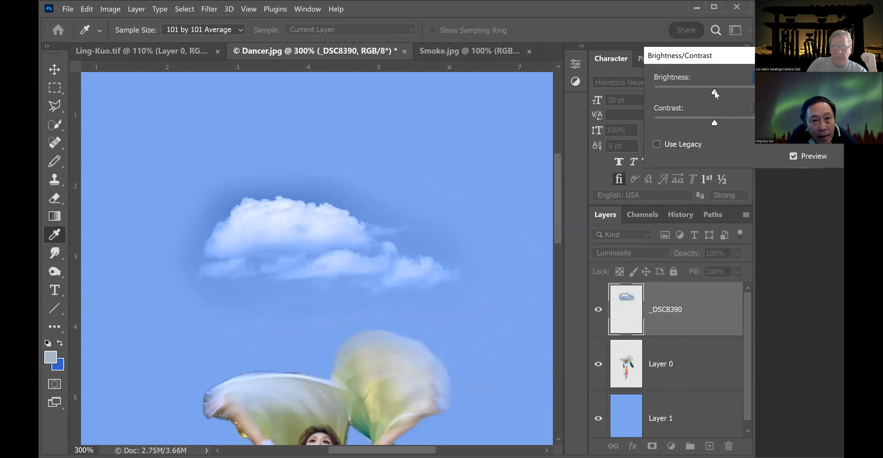
drag(714, 119, 756, 121)
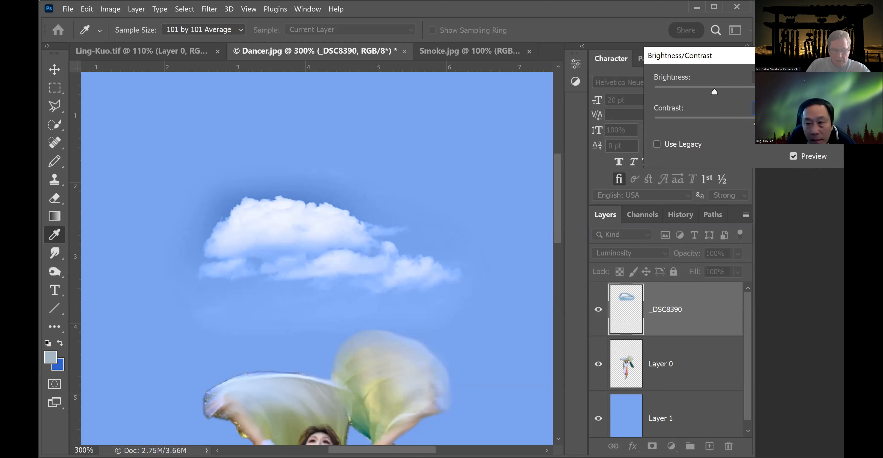
key(ctrl+minus)
key(ctrl+minus)
key(ctrl+minus)
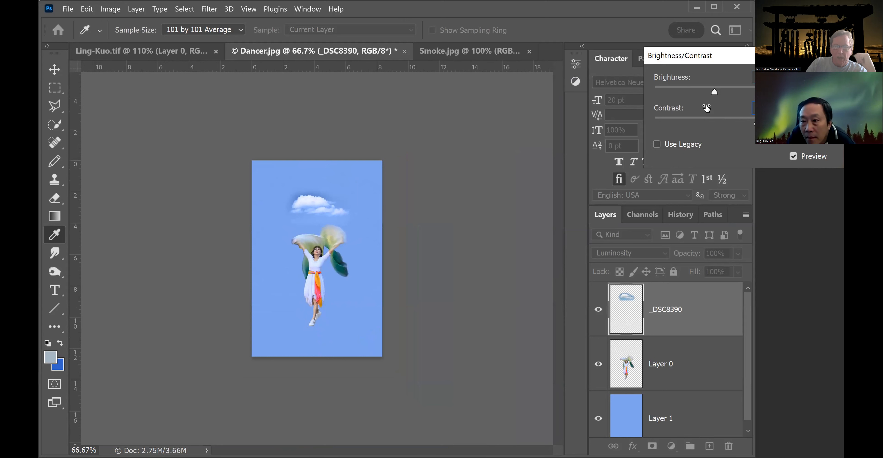
drag(710, 90, 715, 93)
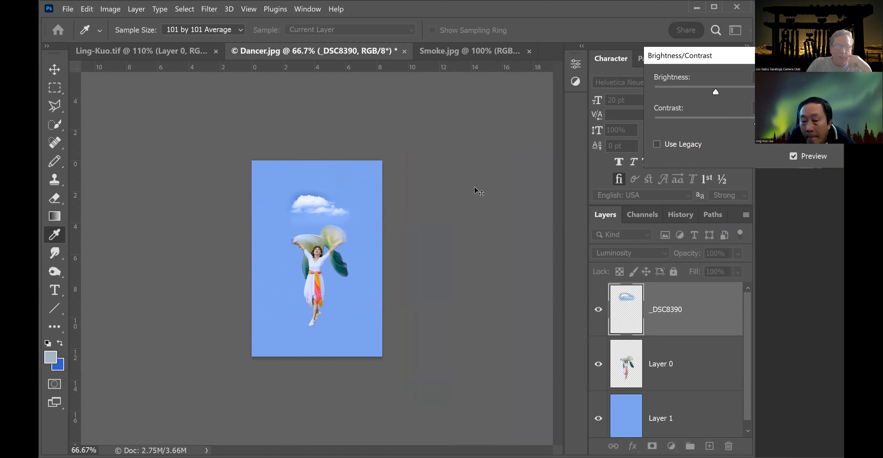
key(Return)
Try to outline the cloud and its haze with a 2 px feathered polygonal lasso selection.
key(ctrl+plus)
key(ctrl+plus)
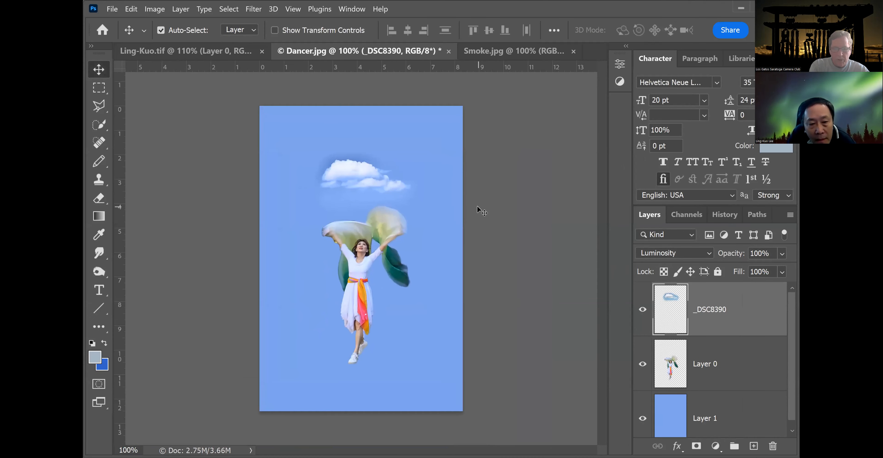
key(ctrl)
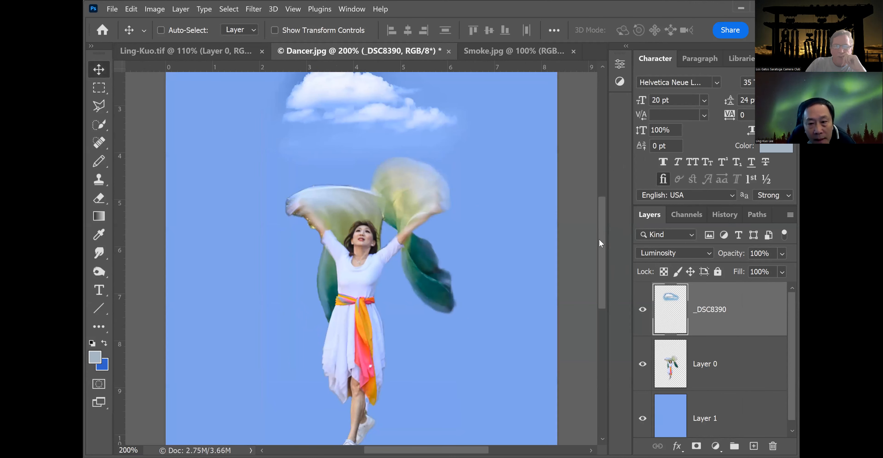
drag(601, 245, 603, 206)
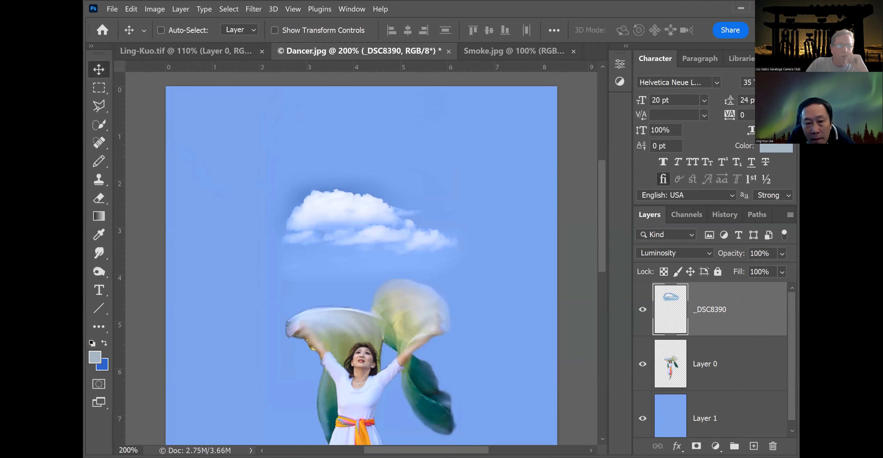
click(99, 110)
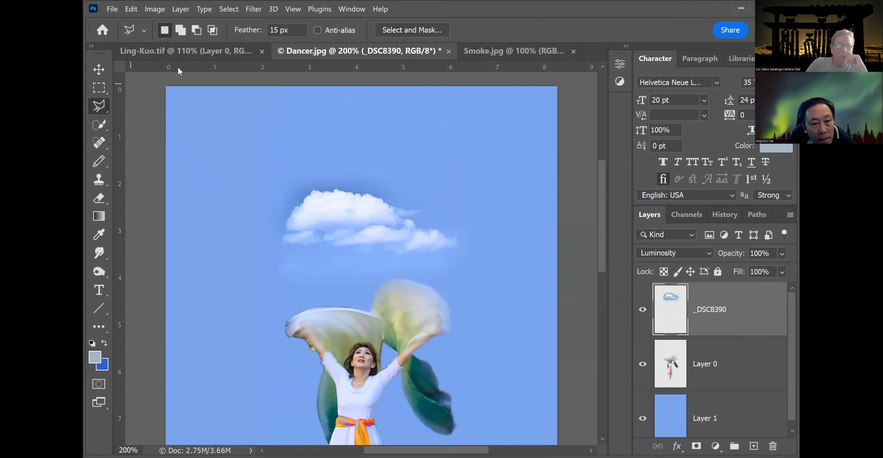
click(263, 33)
text(2)
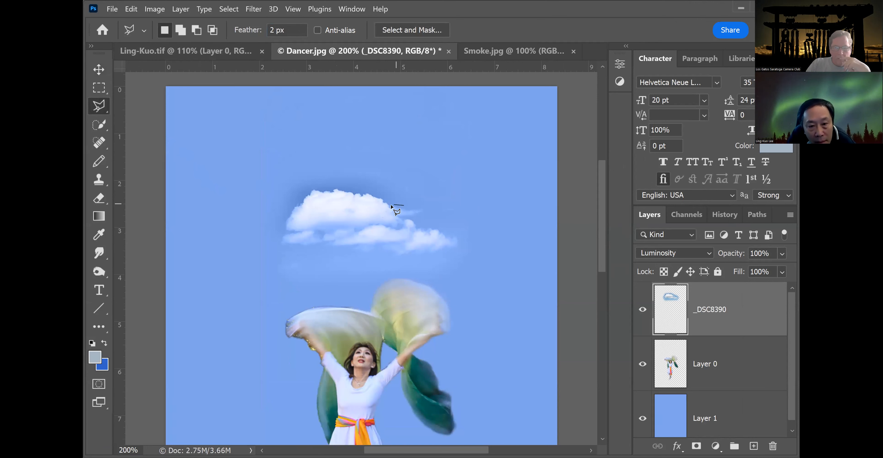
click(391, 205)
click(373, 196)
click(358, 192)
click(334, 188)
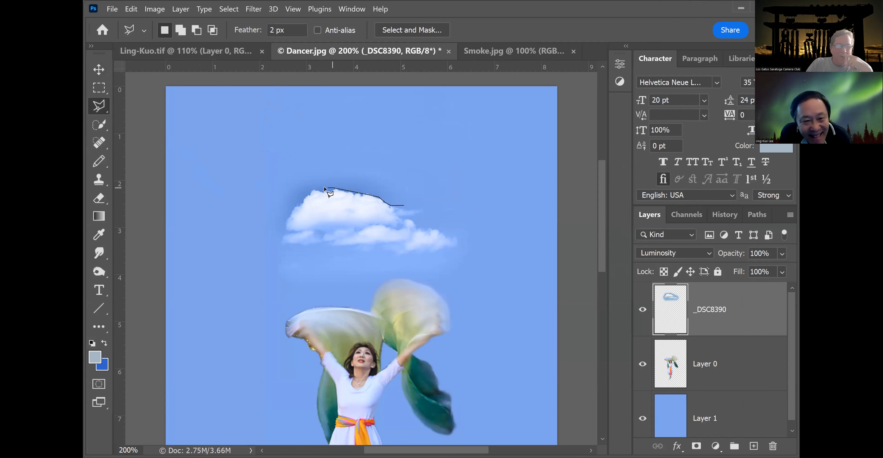
click(315, 186)
click(305, 191)
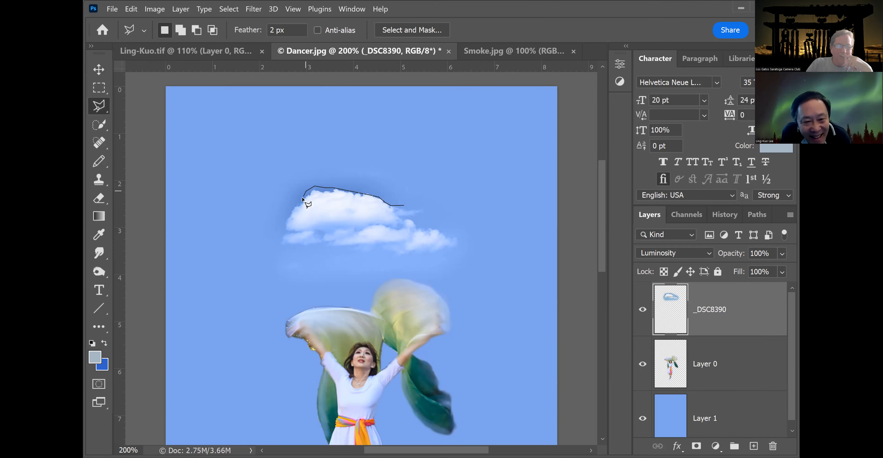
click(295, 205)
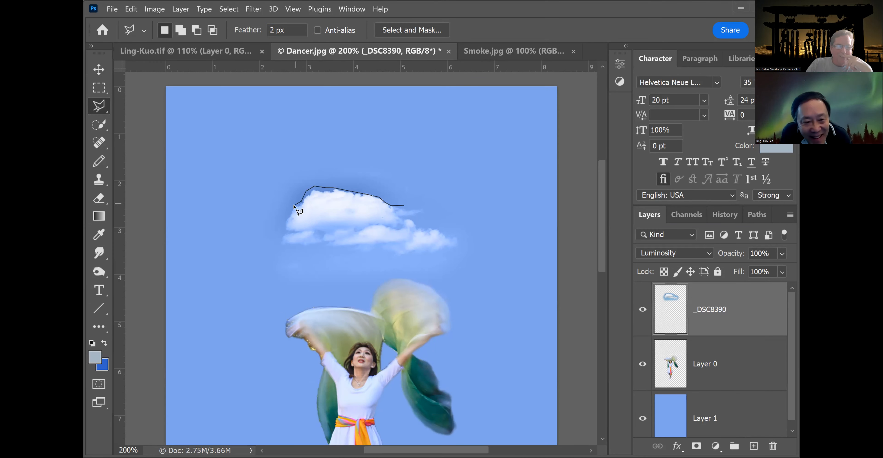
click(283, 228)
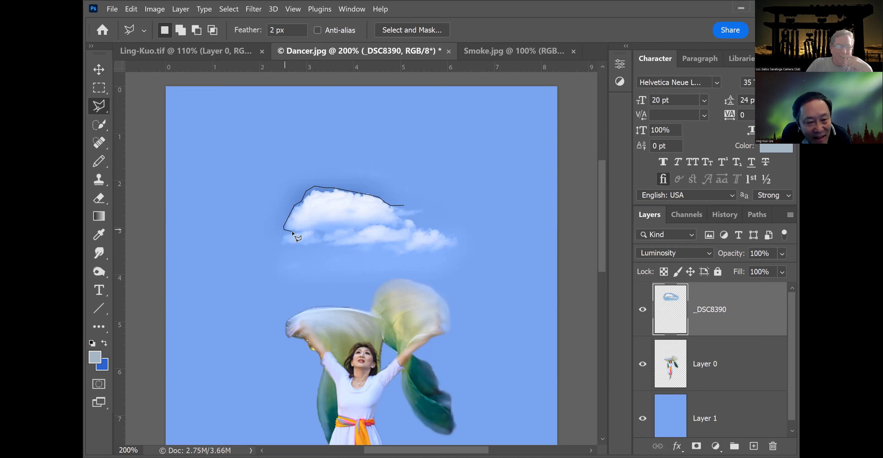
click(280, 242)
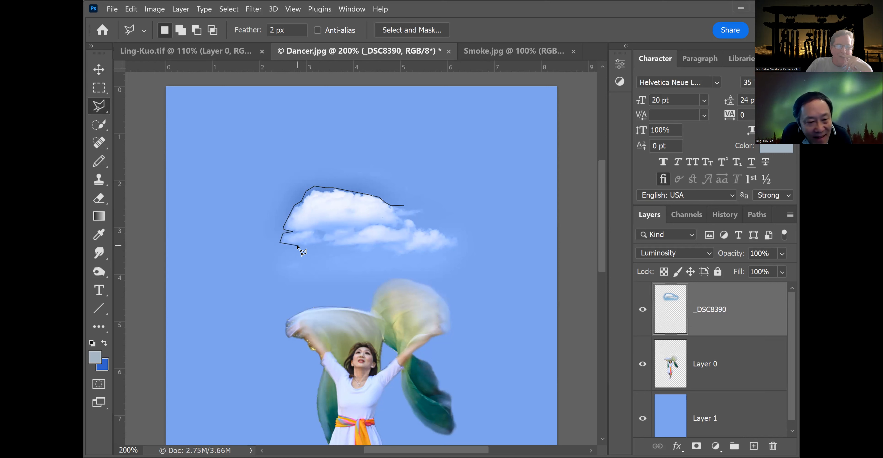
click(343, 257)
click(424, 268)
click(481, 259)
click(464, 219)
click(425, 207)
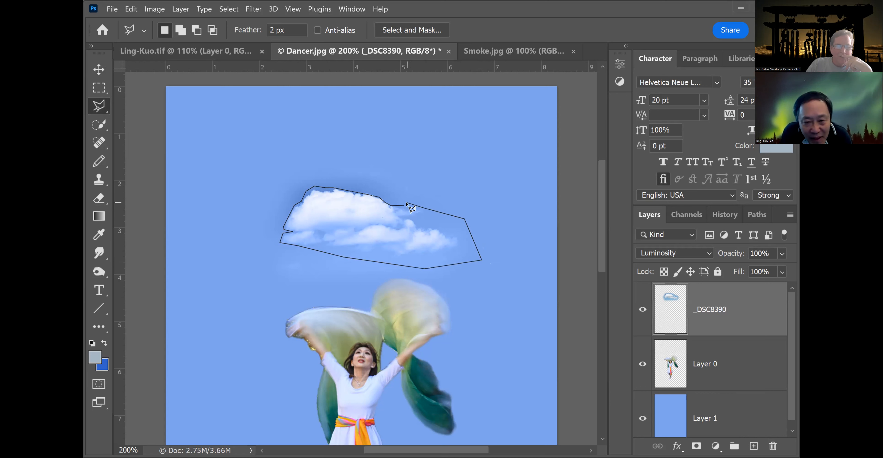
click(401, 204)
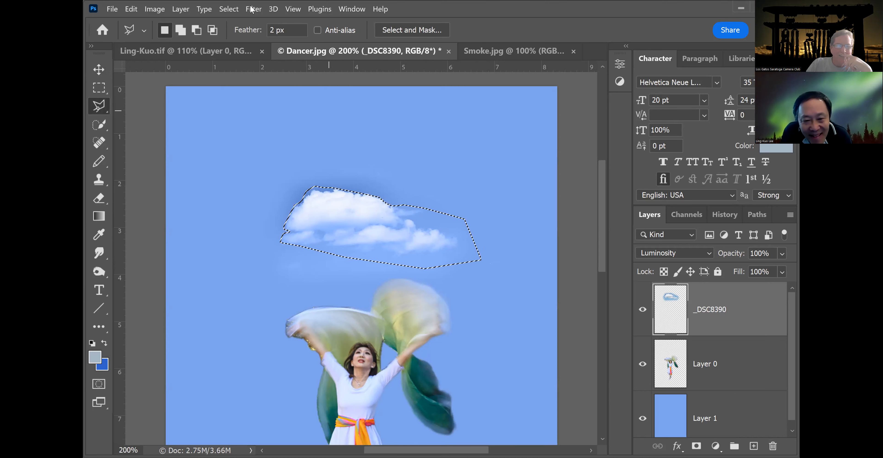
Try to invert the lasso selection, then drop the selection.
click(228, 9)
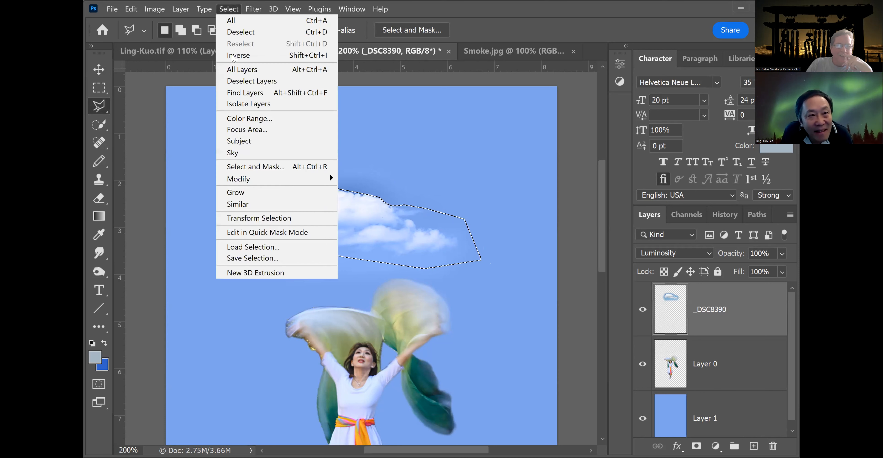
click(232, 54)
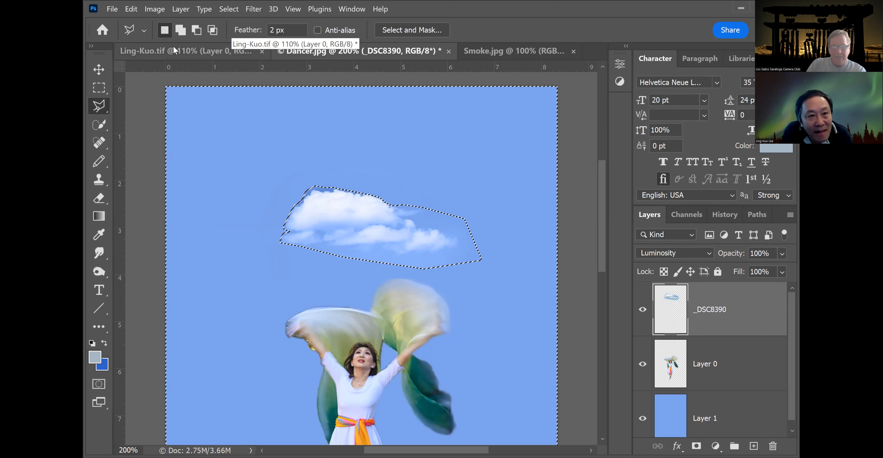
click(98, 87)
click(155, 89)
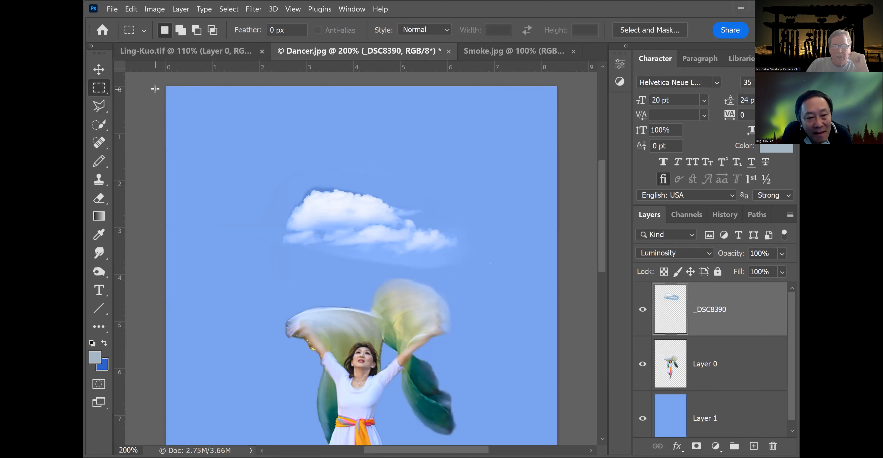
key(ctrl+z)
click(187, 107)
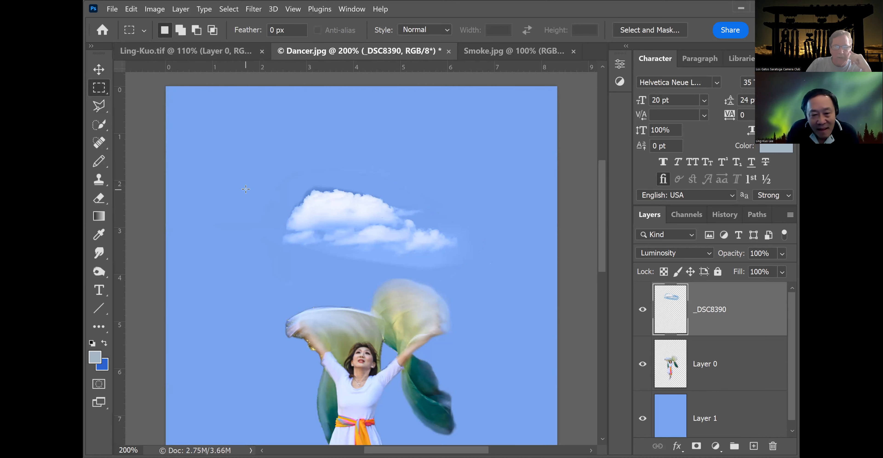
Erase the bluish haze below the cloud with an 81 px eraser at 71% opacity.
drag(601, 219, 596, 270)
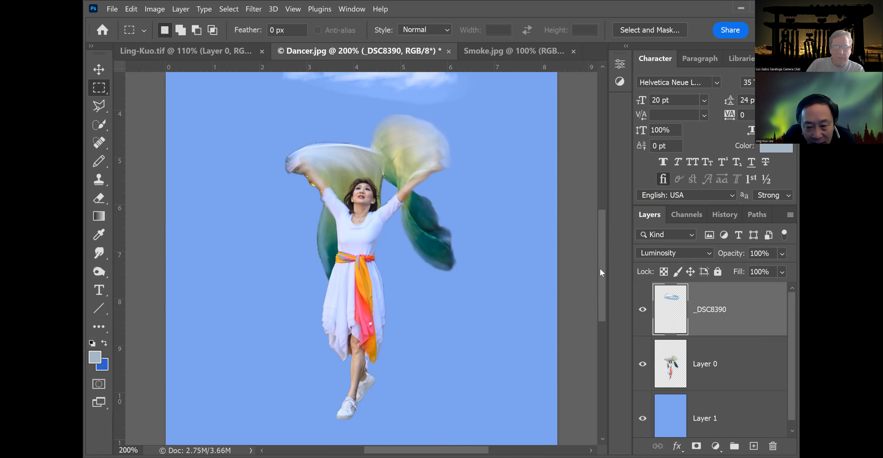
drag(600, 268, 603, 241)
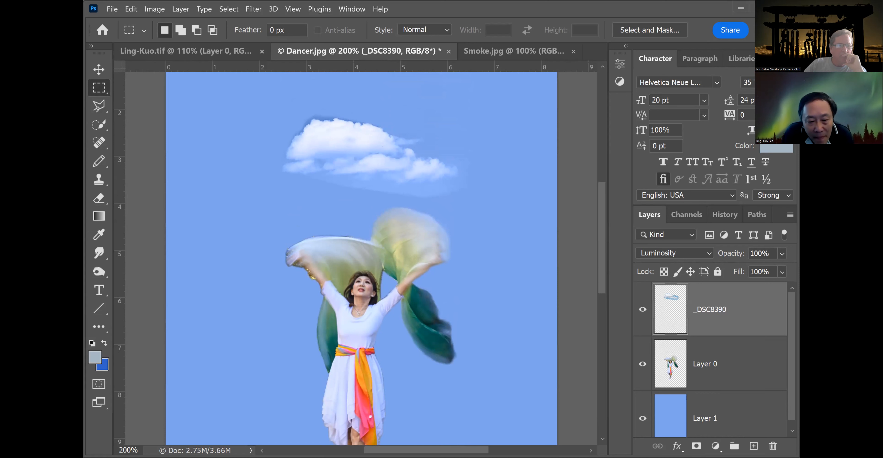
click(99, 198)
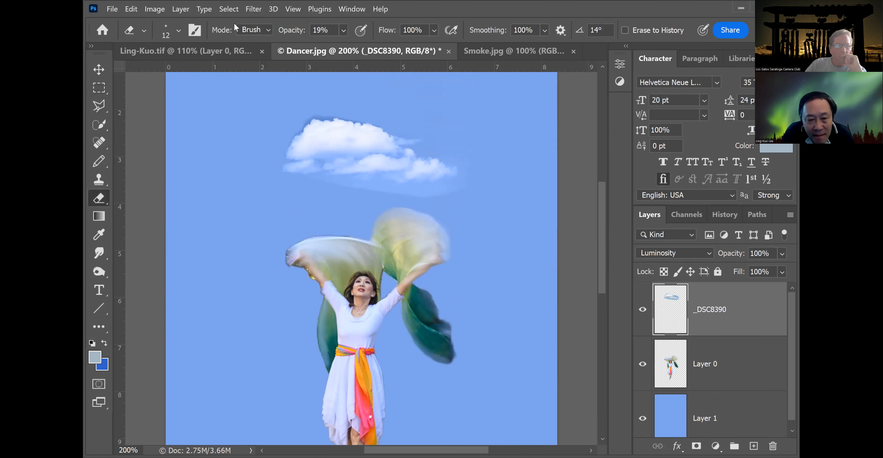
click(344, 30)
drag(352, 45, 382, 46)
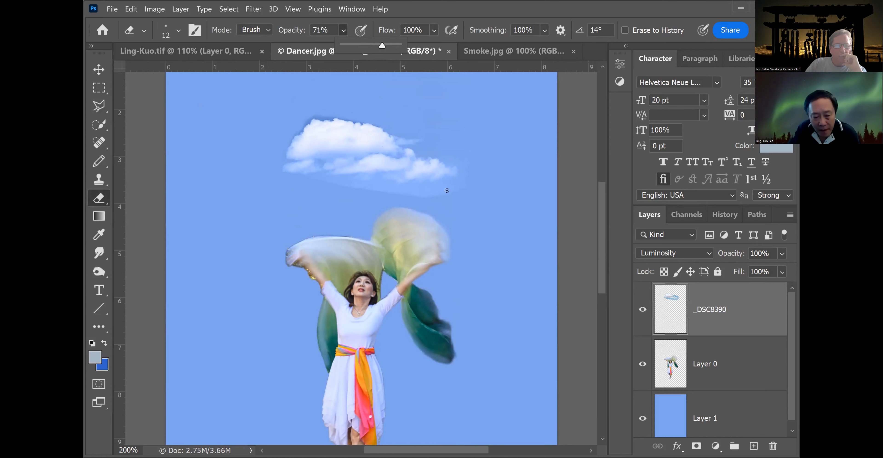
click(179, 32)
drag(162, 66, 187, 68)
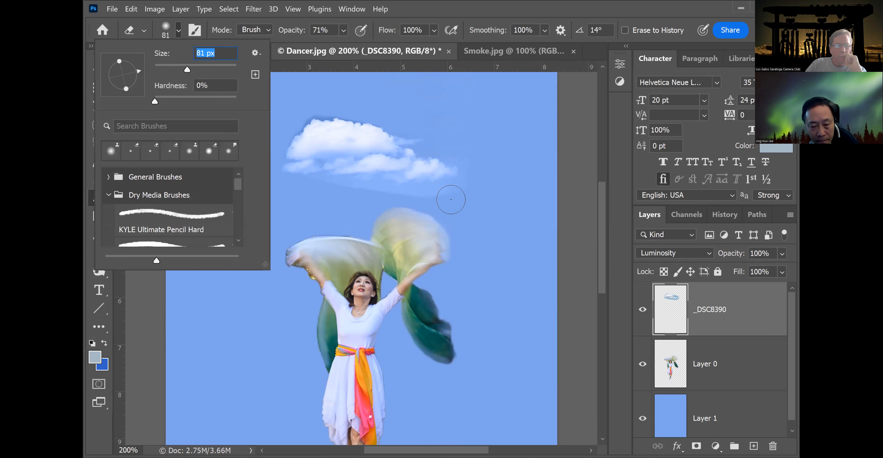
mouse_move(448, 198)
mouse_down()
mouse_move(322, 179)
mouse_move(286, 198)
mouse_up()
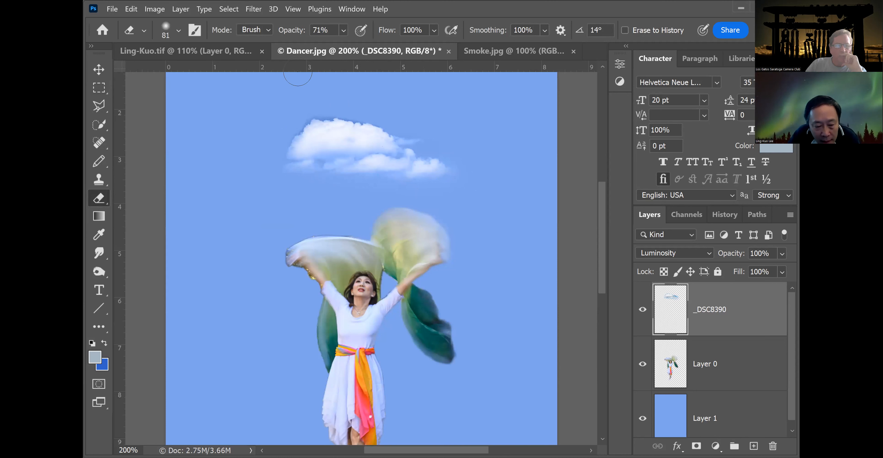
Add a new empty layer directly above the blue background layer.
scroll(599, 217, down, 10)
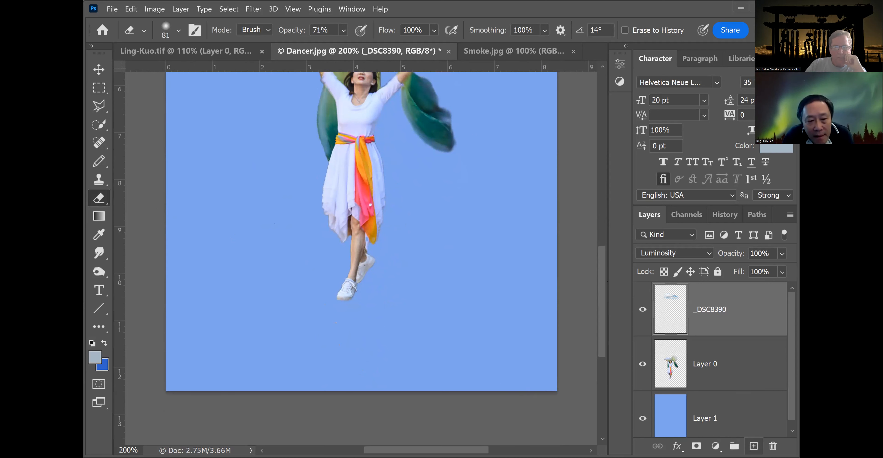
click(747, 418)
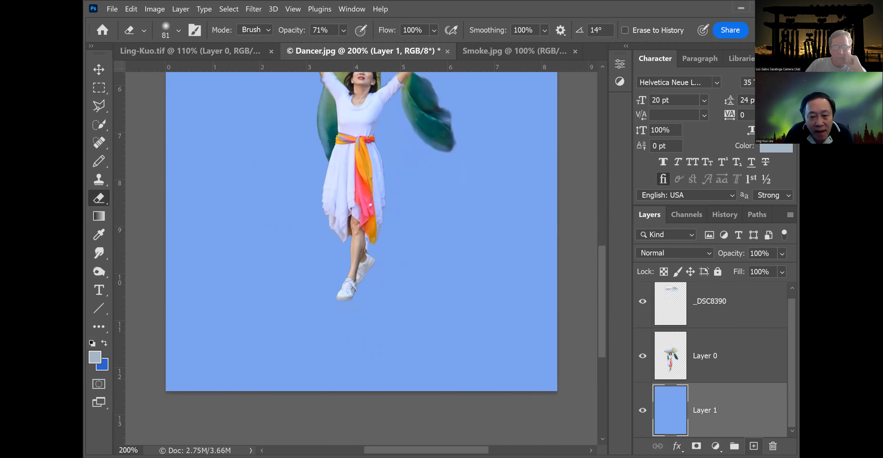
click(755, 446)
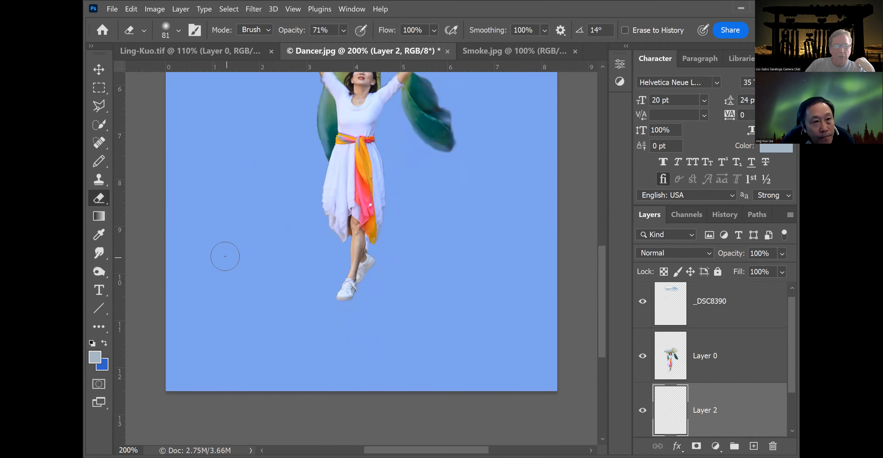
Set the foreground color to black.
click(98, 359)
drag(449, 290, 392, 315)
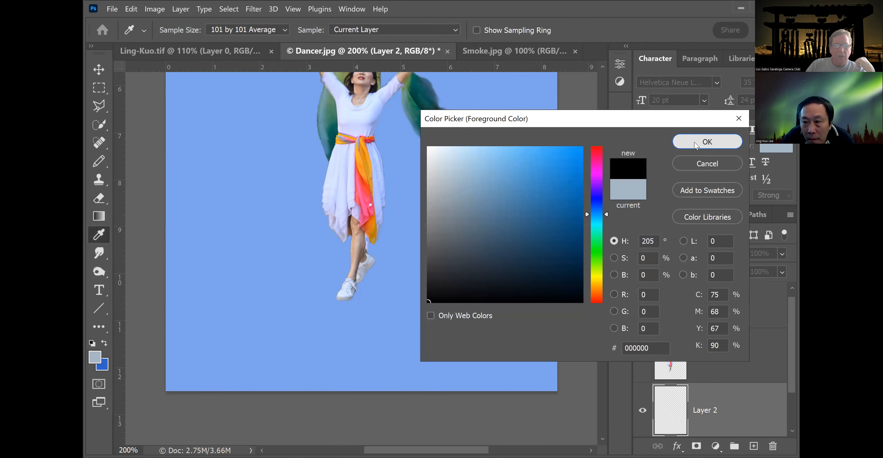
click(698, 145)
Fill a rectangular selection covering the lower part of the canvas with black on the new layer, then deselect.
click(98, 87)
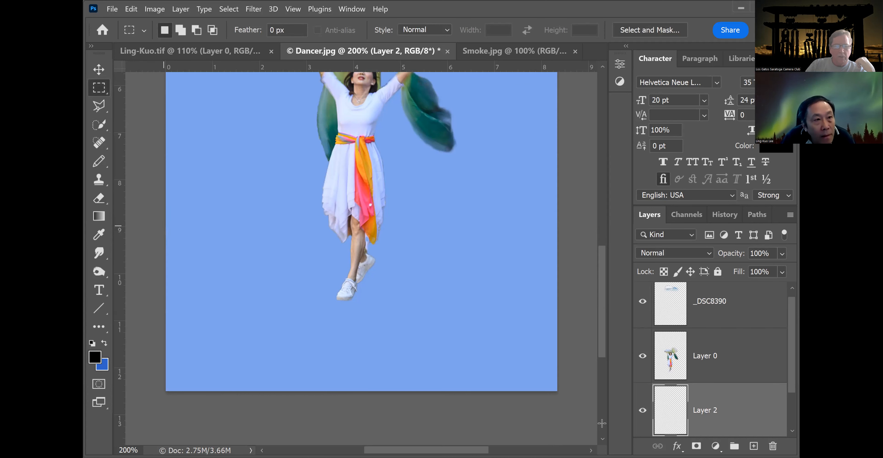
drag(602, 423, 116, 225)
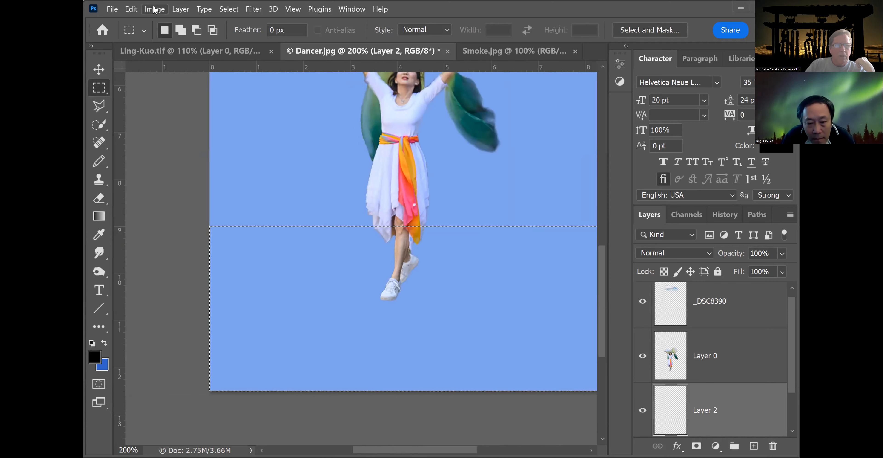
click(132, 9)
click(172, 171)
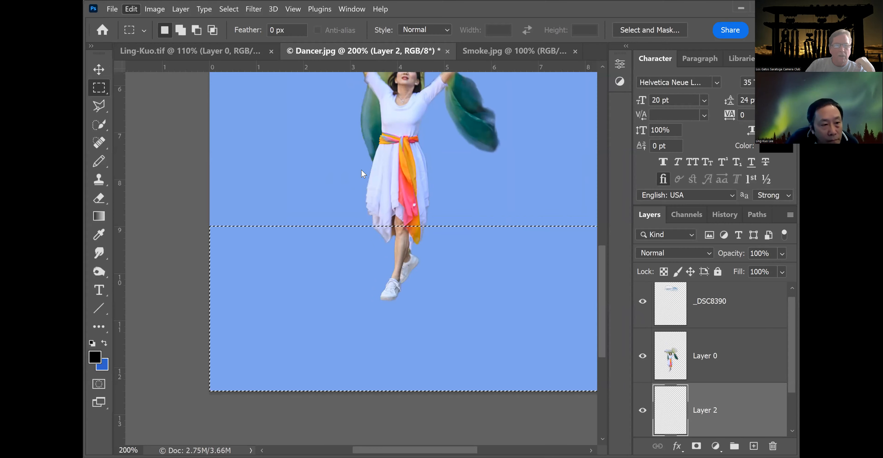
click(406, 70)
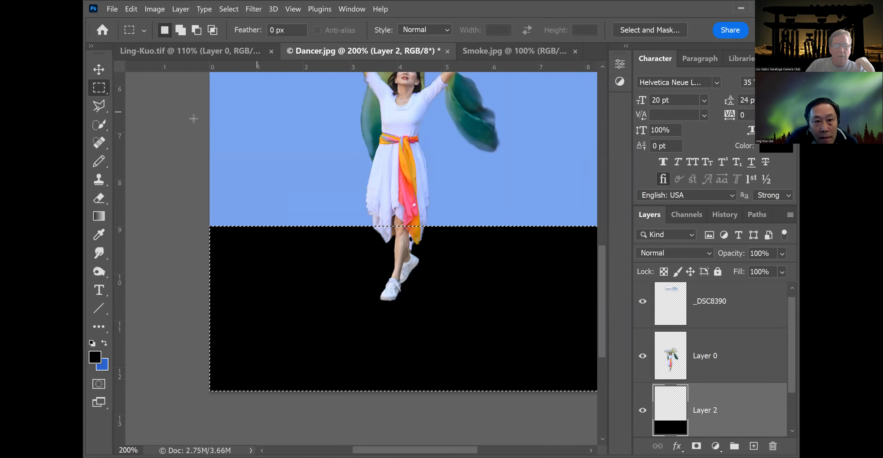
key(ctrl+d)
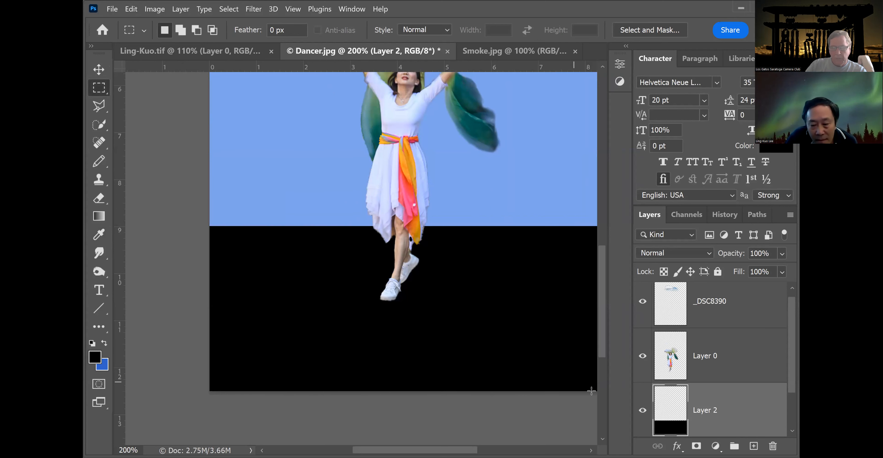
Lower the black layer's opacity to 58%.
click(783, 255)
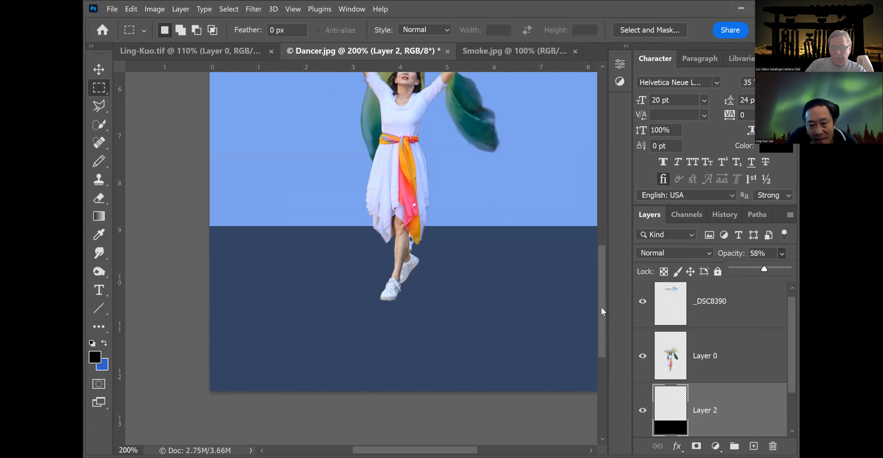
drag(603, 311, 602, 287)
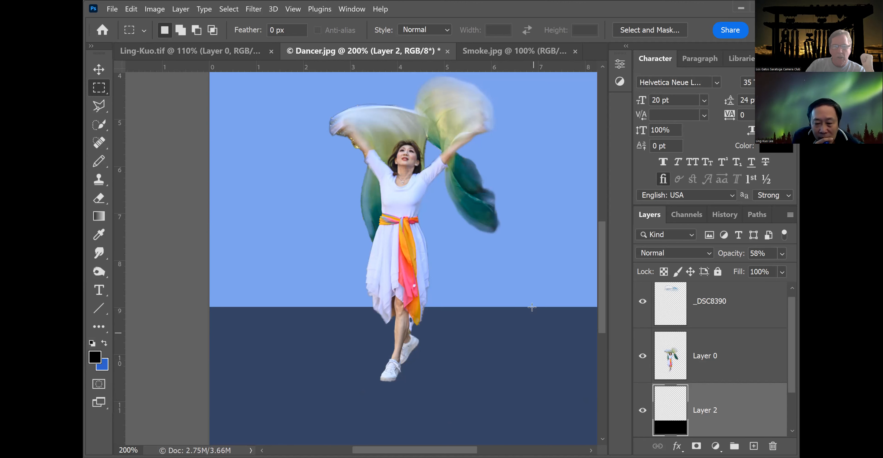
Compare the zoomed-out composite with the finished Ling-Kuo.tif reference image.
scroll(532, 307, down, 5)
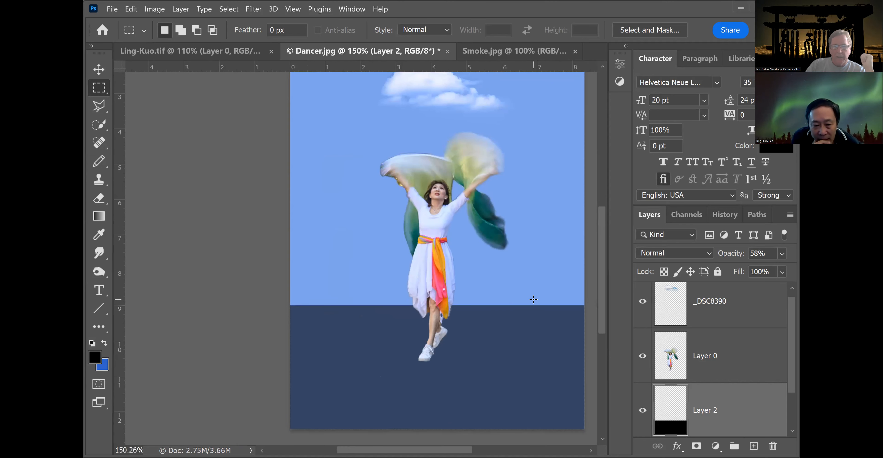
scroll(534, 300, down, 3)
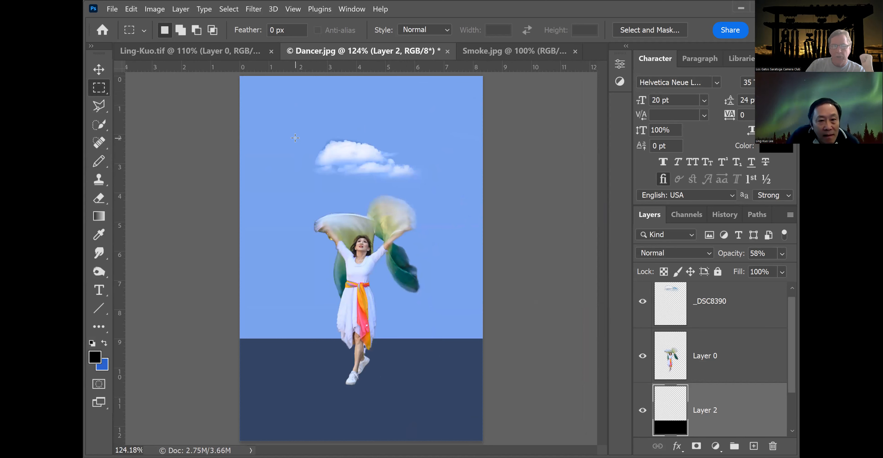
click(204, 51)
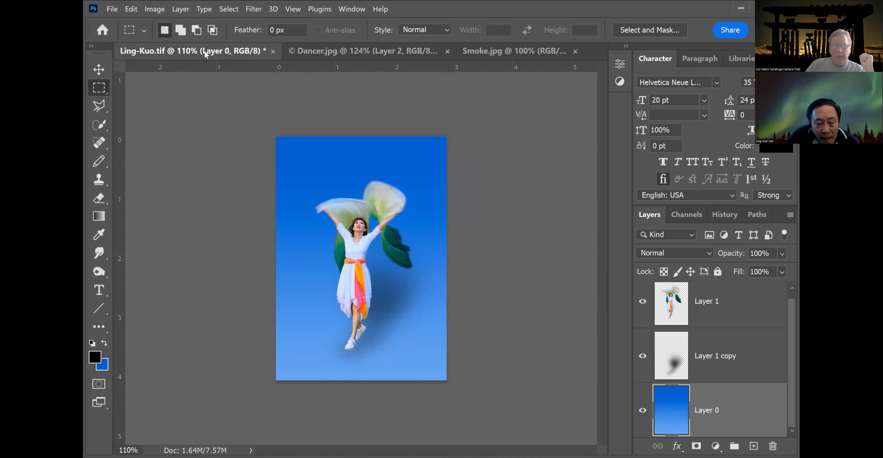
click(347, 52)
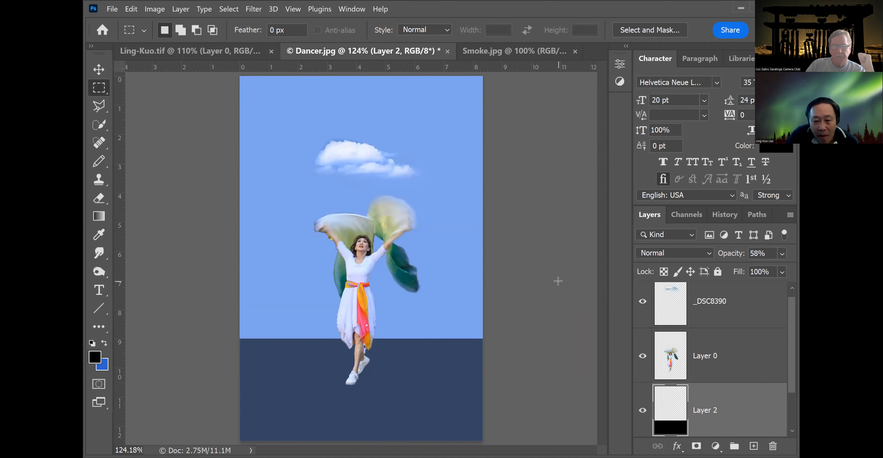
key(ctrl+minus)
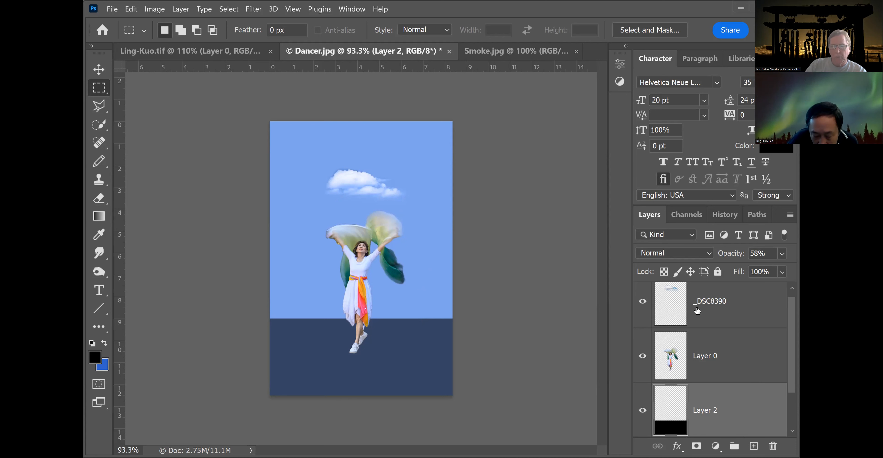
Apply a Motion Blur to the cloud layer with a 0° angle and 1 pixel distance.
click(715, 303)
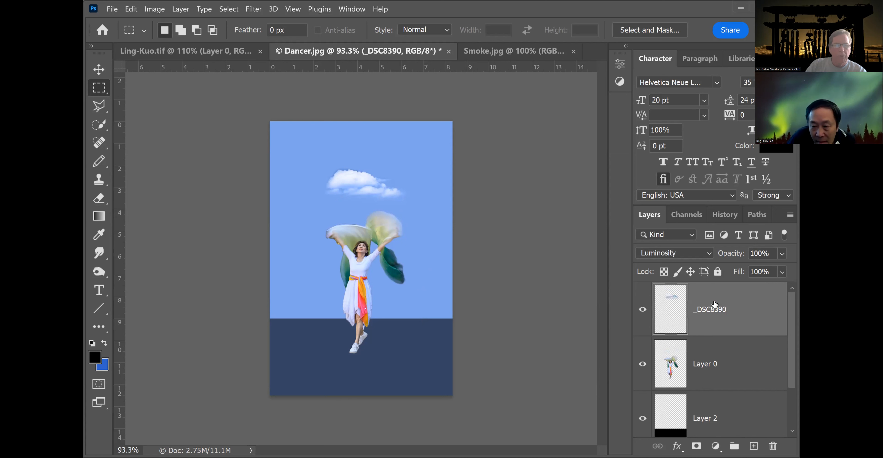
click(250, 9)
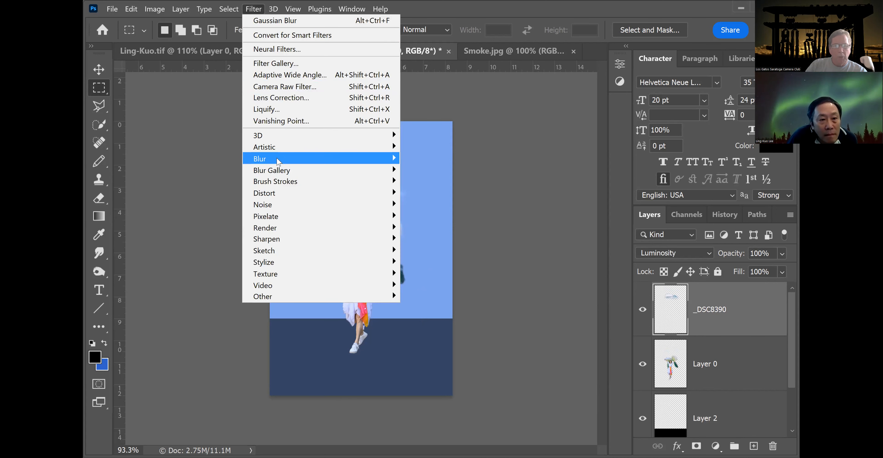
mouse_move(278, 161)
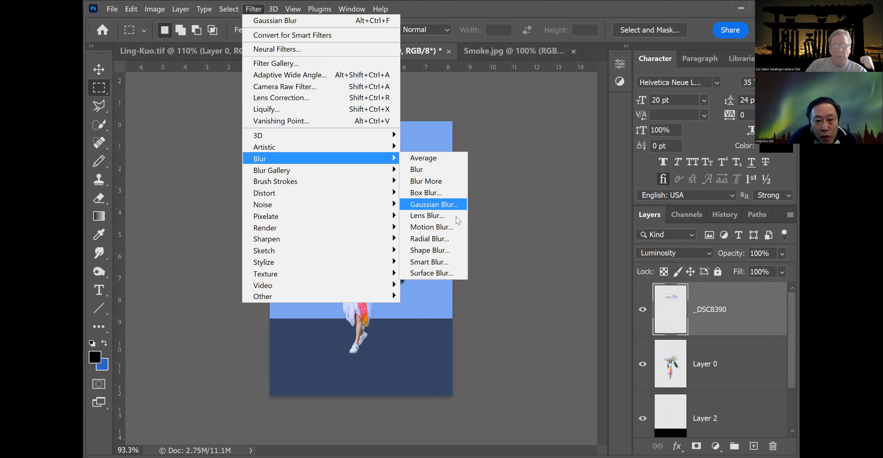
click(456, 230)
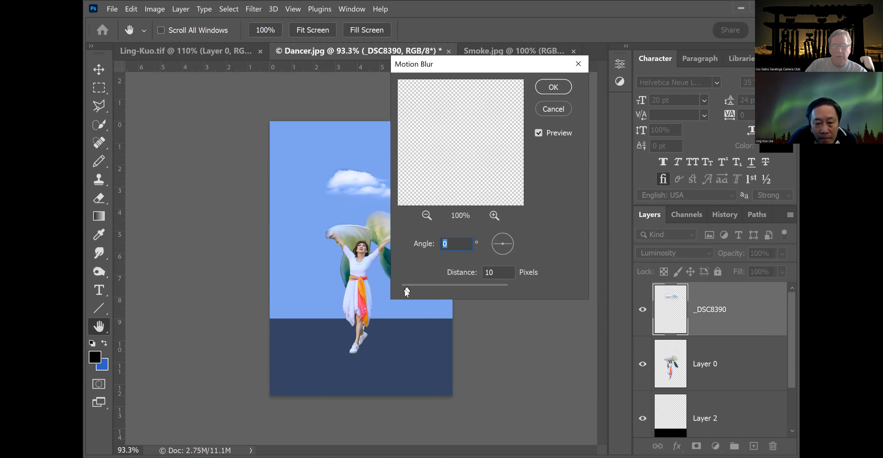
drag(405, 291, 440, 292)
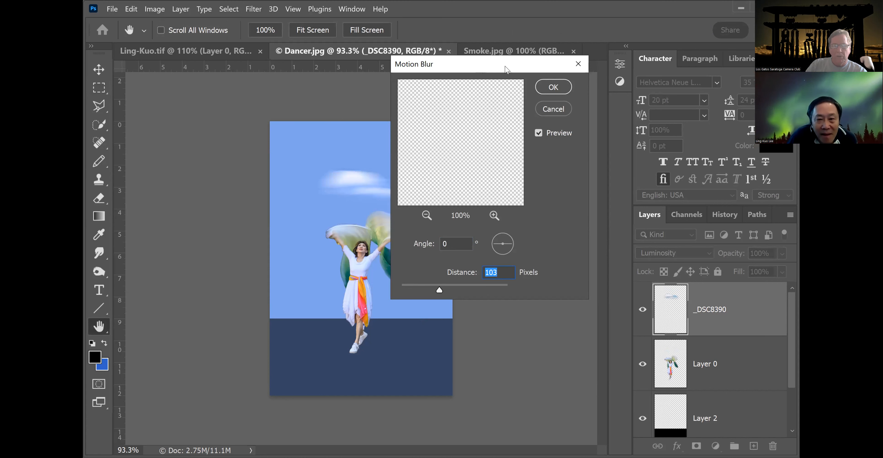
drag(507, 69, 576, 65)
mouse_move(507, 289)
mouse_down()
mouse_move(489, 287)
mouse_move(521, 283)
mouse_up()
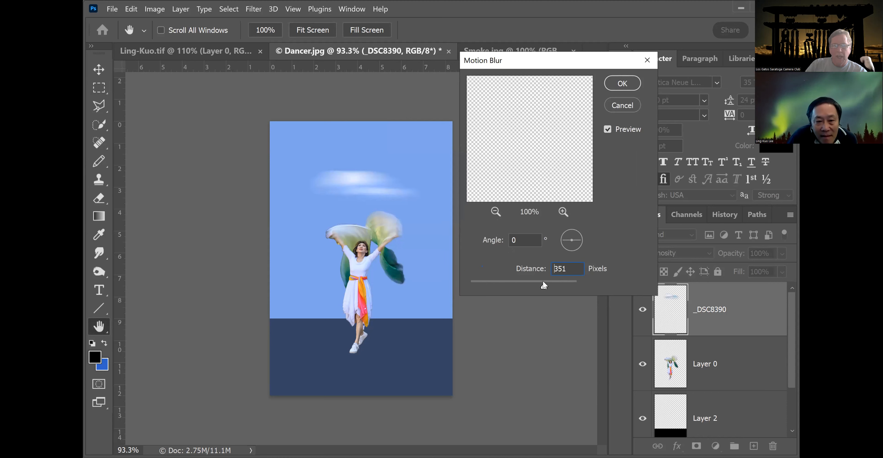
drag(550, 281, 460, 288)
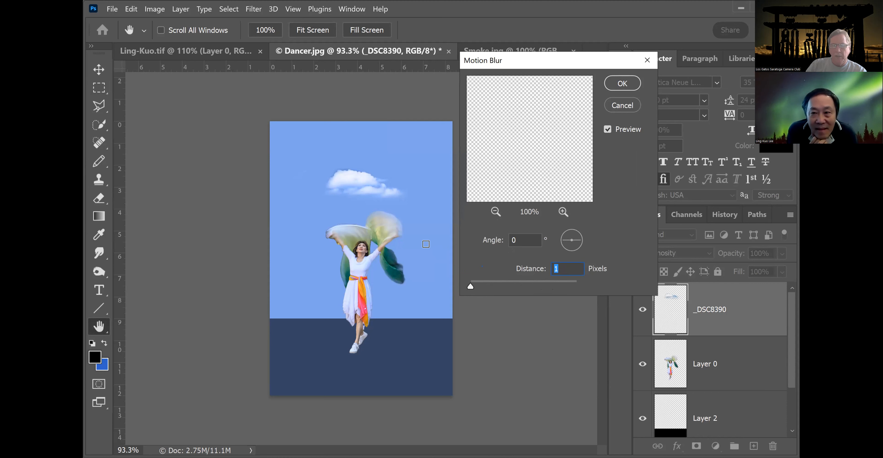
click(630, 84)
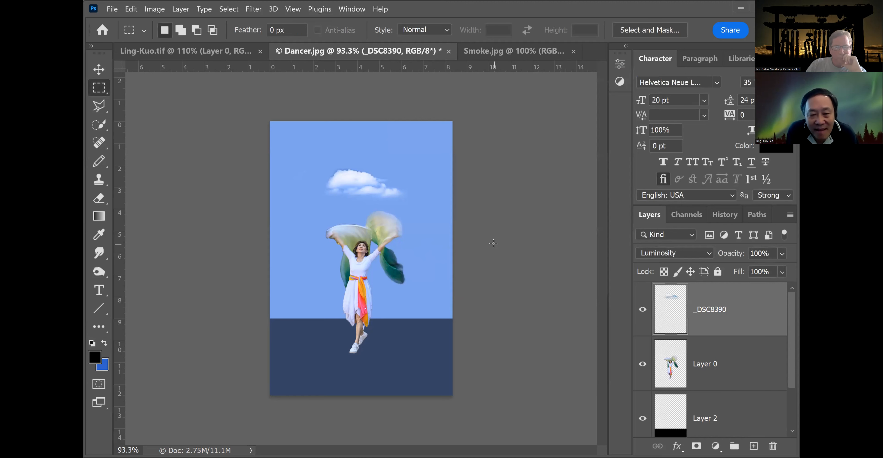
Switch to Smoke.jpg and convert its locked background into a regular layer.
scroll(494, 243, down, 3)
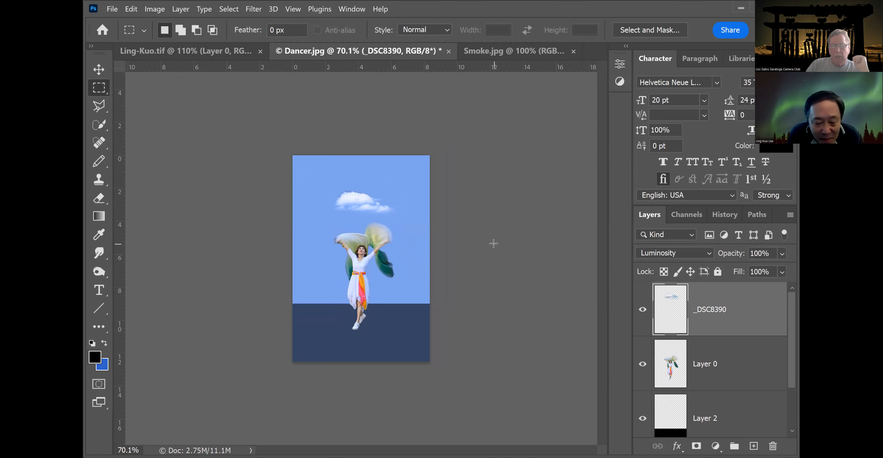
click(478, 53)
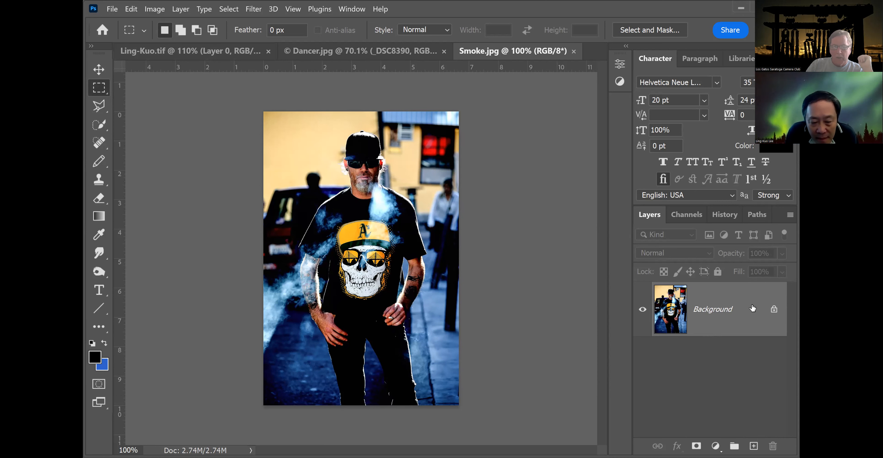
double_click(728, 310)
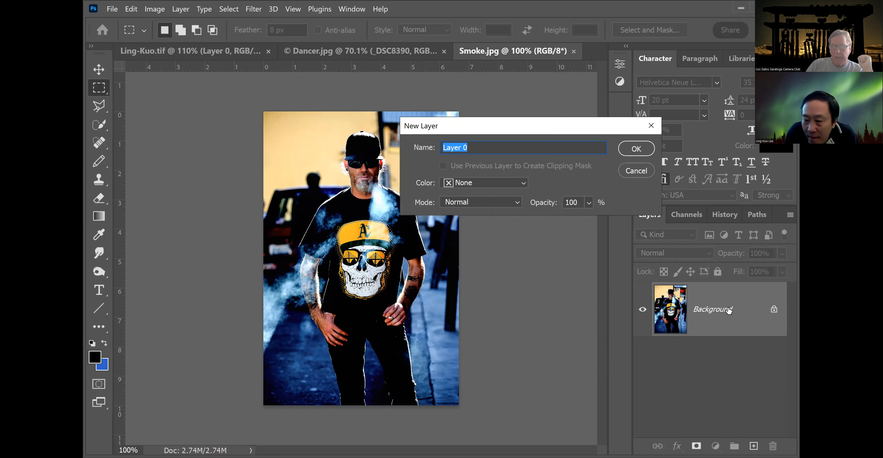
click(636, 149)
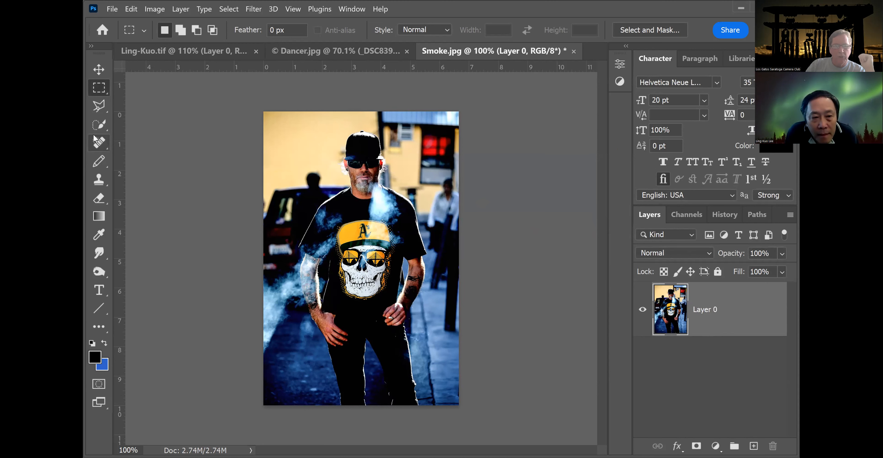
Duplicate the photo layer.
click(102, 125)
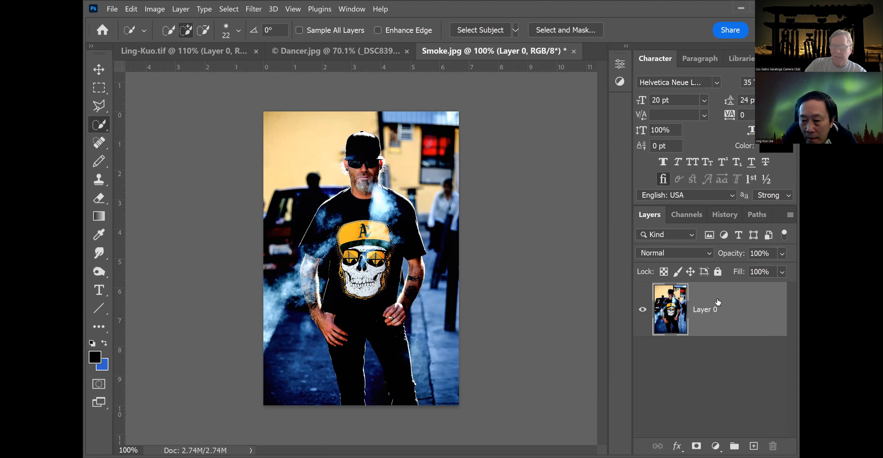
right_click(756, 302)
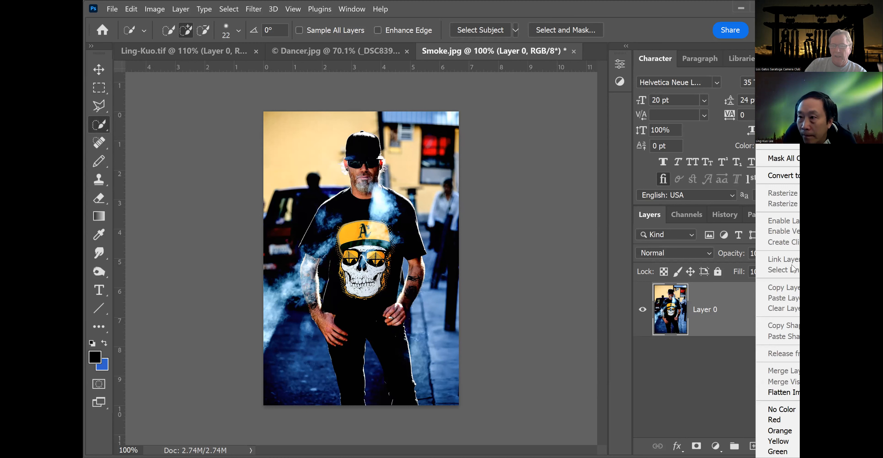
click(785, 55)
click(641, 140)
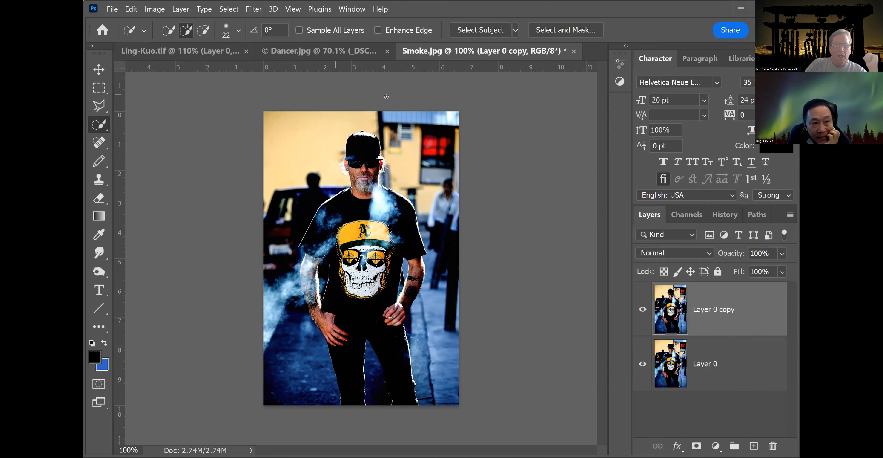
Select the man as the subject, invert the selection, and delete the background from the copy layer.
click(481, 30)
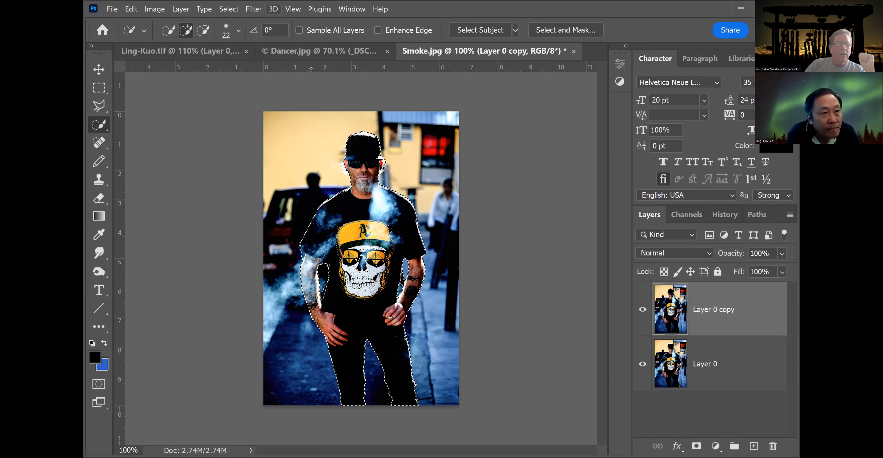
click(229, 10)
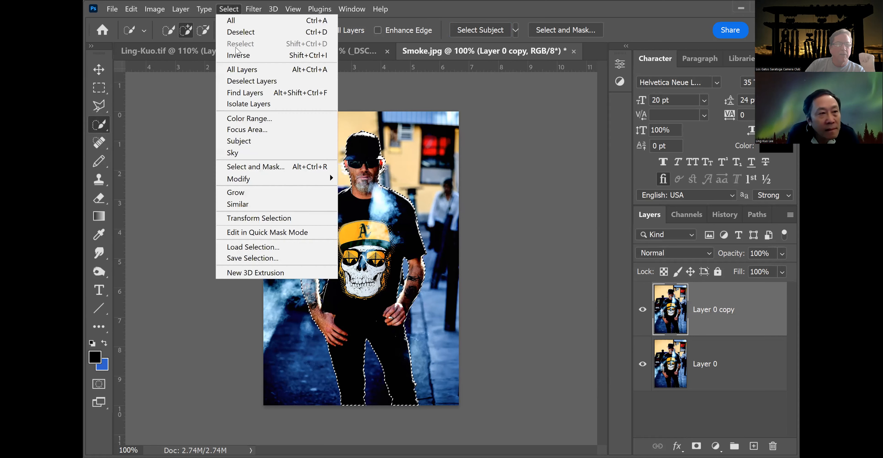
click(236, 52)
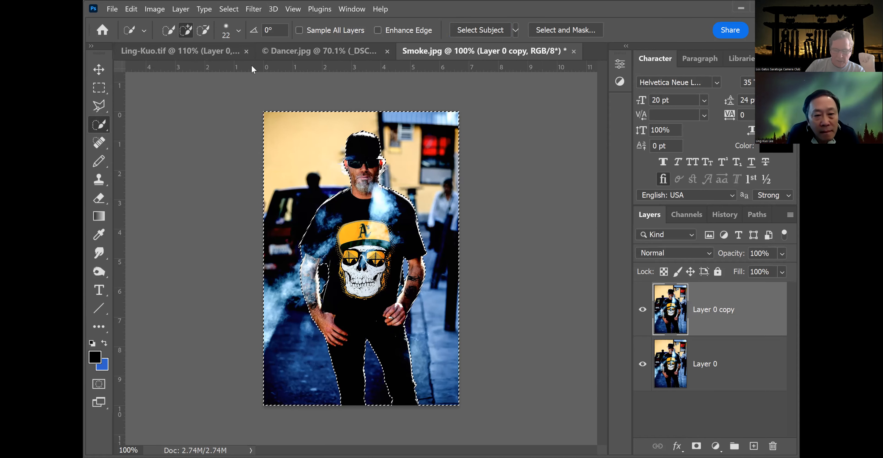
key(Delete)
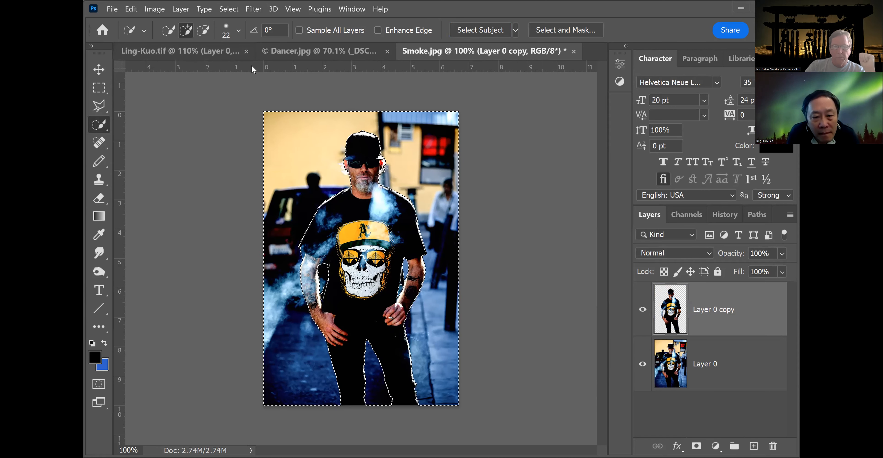
Hide the original layer to inspect the cut-out, deselect, and show the original layer again.
click(642, 365)
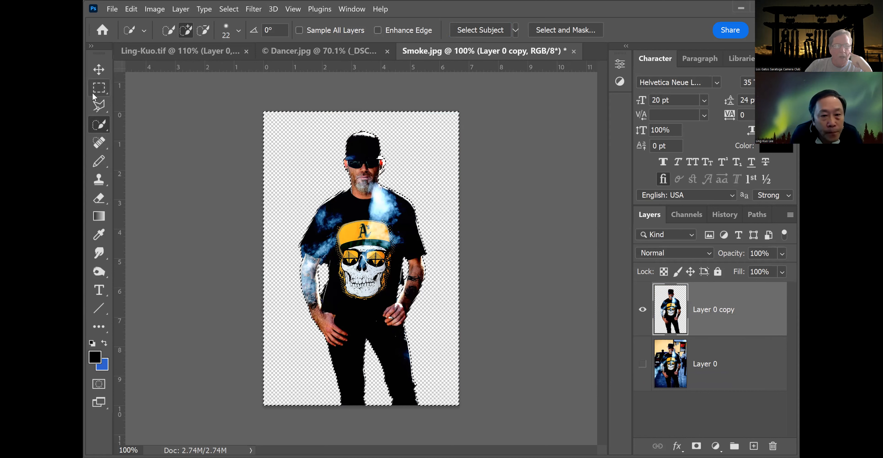
key(ctrl+d)
click(98, 88)
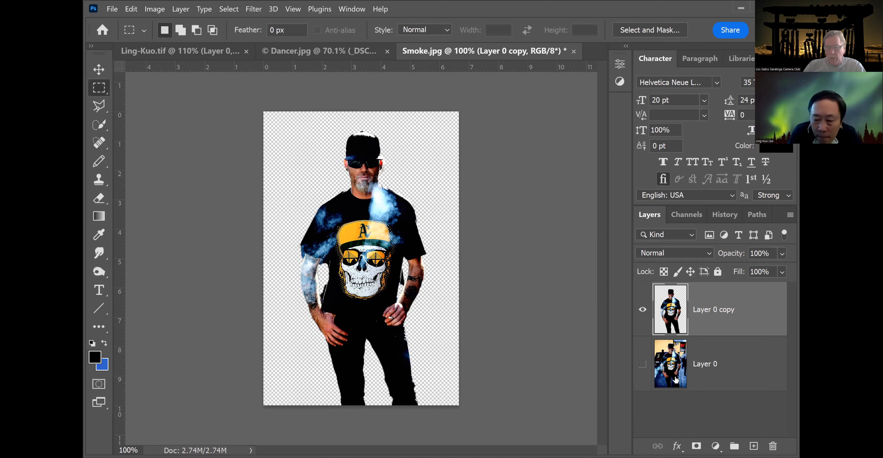
click(641, 364)
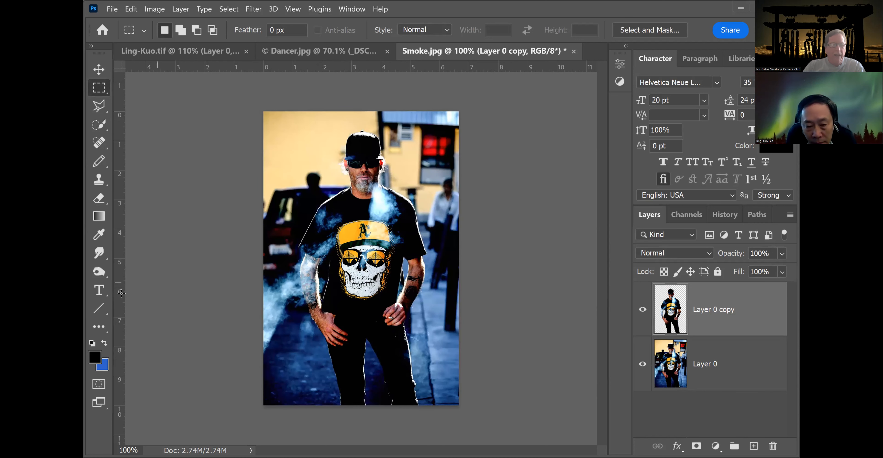
Choose the Clone Stamp with a soft 51 px brush and sample the smoke beside the man's arm on Layer 0.
click(99, 179)
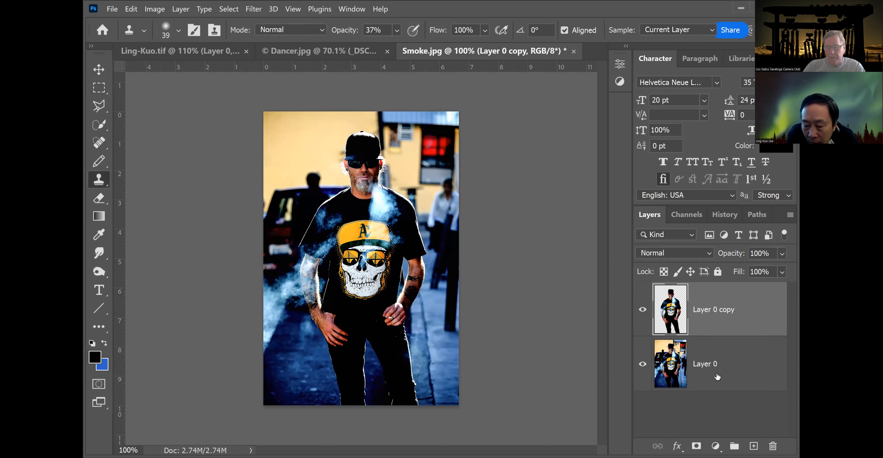
click(734, 367)
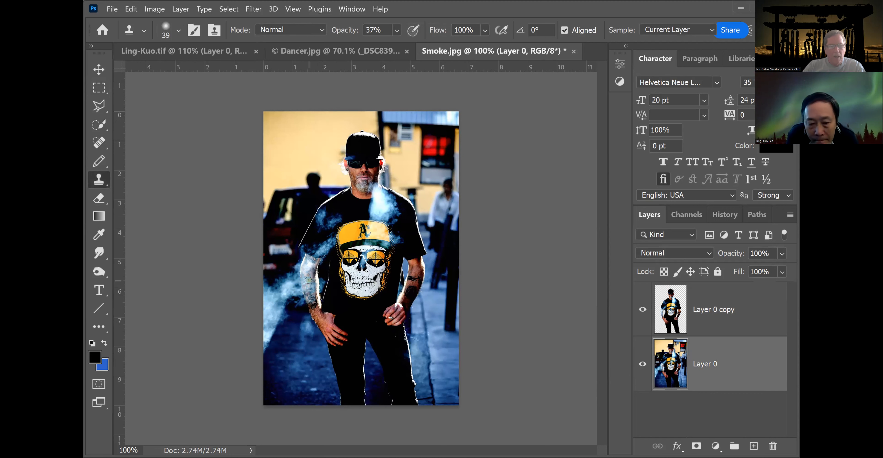
click(178, 29)
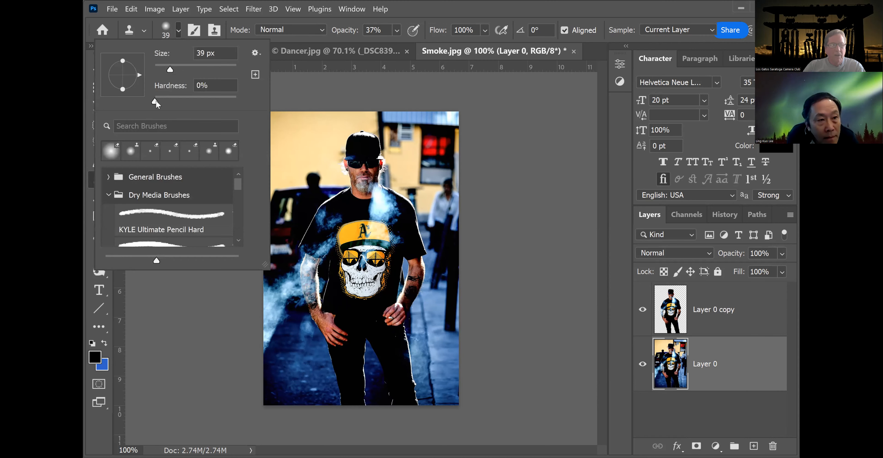
click(155, 102)
drag(170, 69, 174, 69)
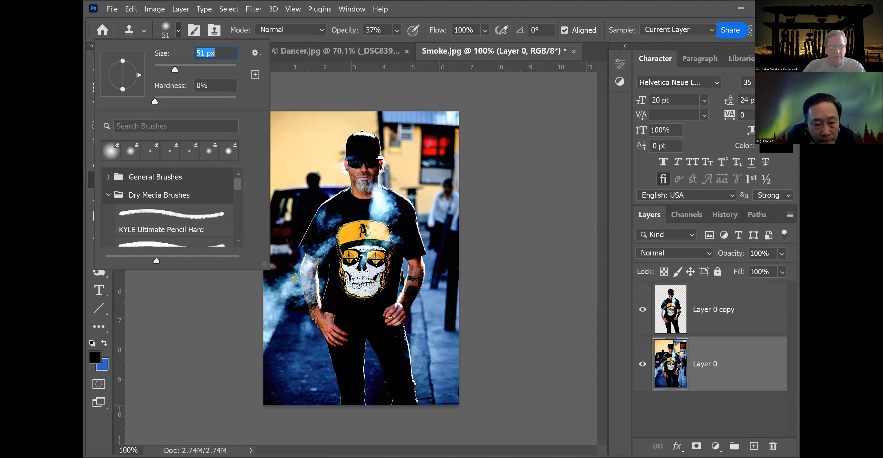
key(alt)
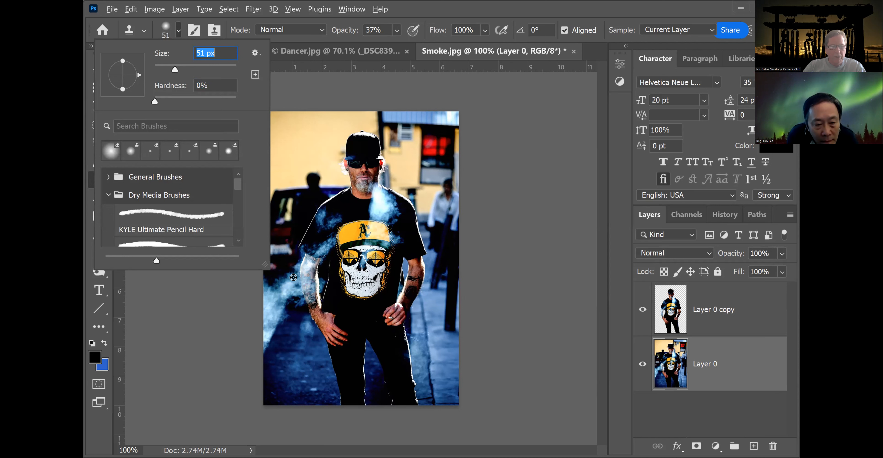
alt+click(294, 277)
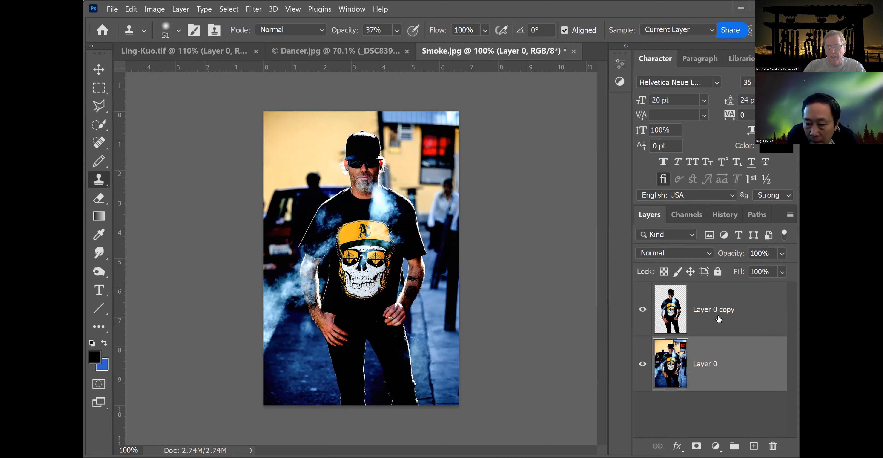
Clone smoke onto the copy layer beside the left arm, checking with the original hidden and undoing the last stroke.
click(735, 321)
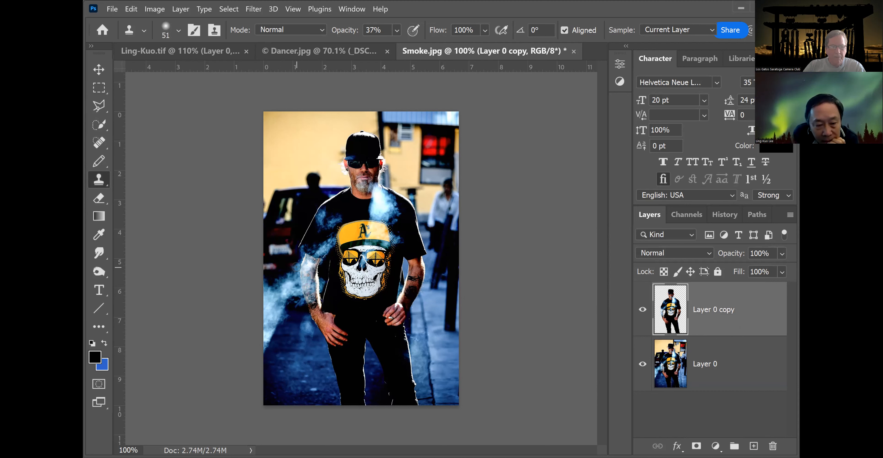
drag(296, 274, 264, 293)
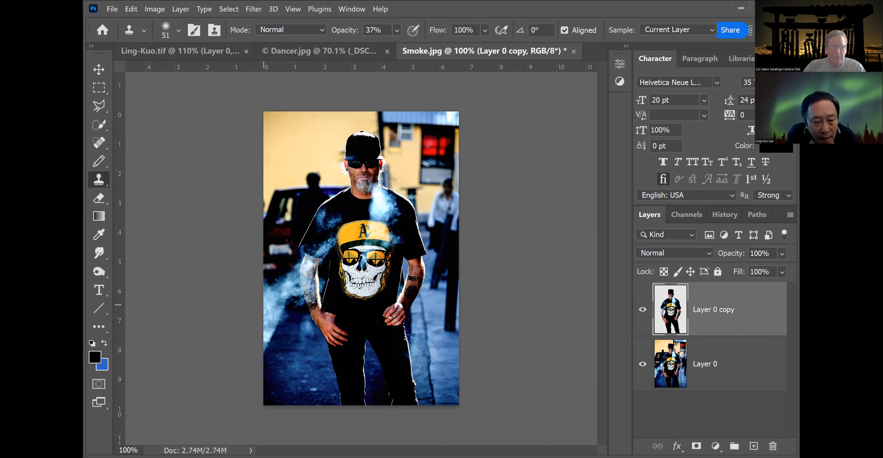
mouse_move(266, 327)
mouse_down()
mouse_move(272, 304)
mouse_move(295, 285)
mouse_up()
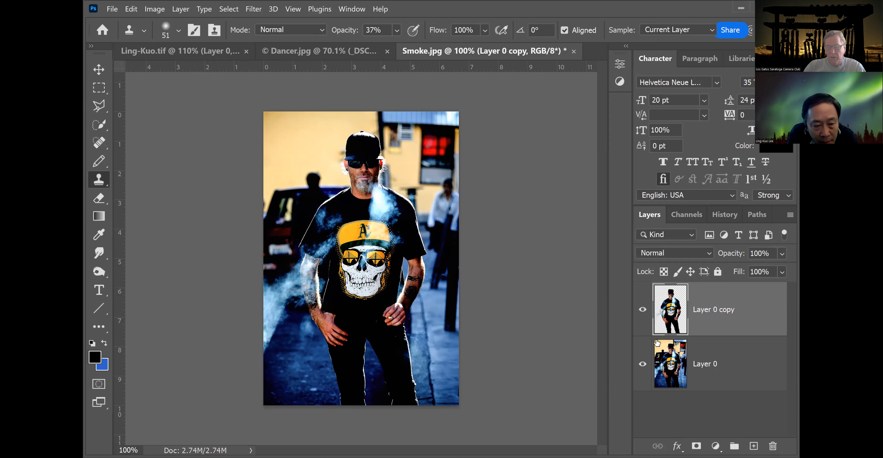
click(643, 364)
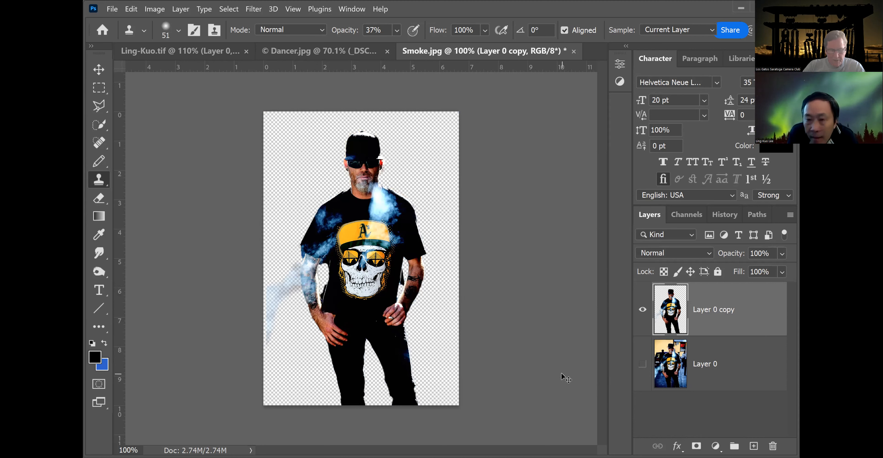
key(ctrl+z)
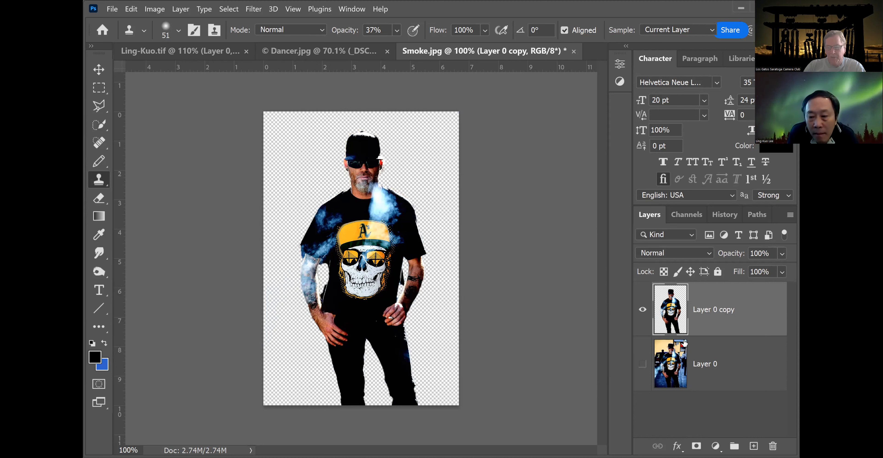
click(642, 364)
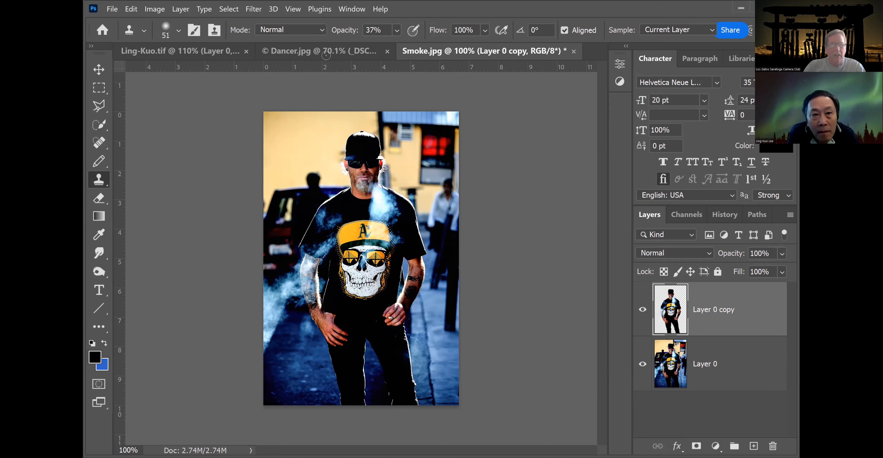
Set the Clone Stamp opacity to 100% and try cloning the resampled smoke onto the copy layer, then undo it.
click(397, 30)
drag(411, 45, 449, 45)
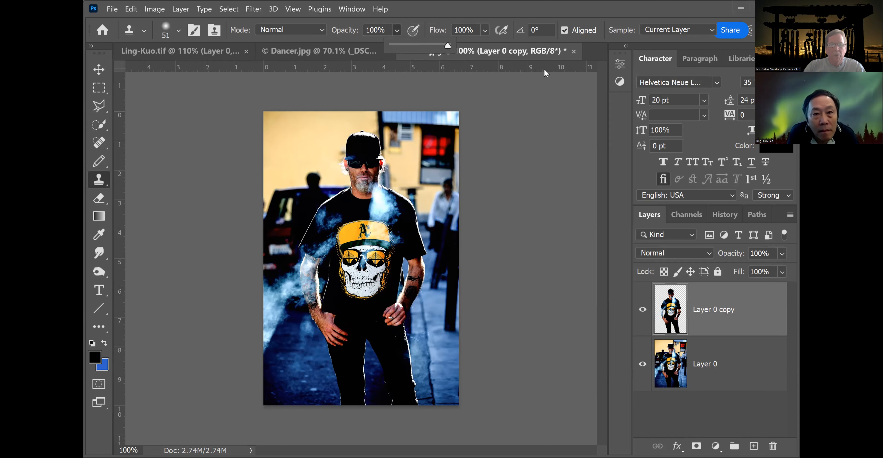
click(666, 366)
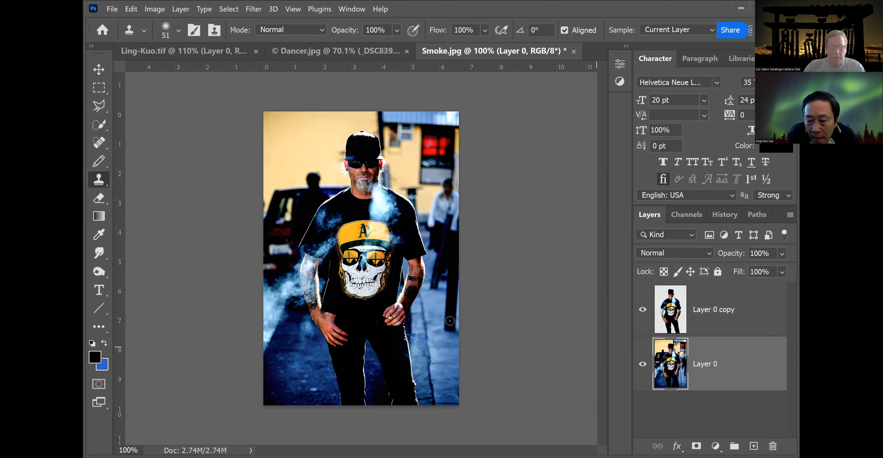
alt+click(293, 278)
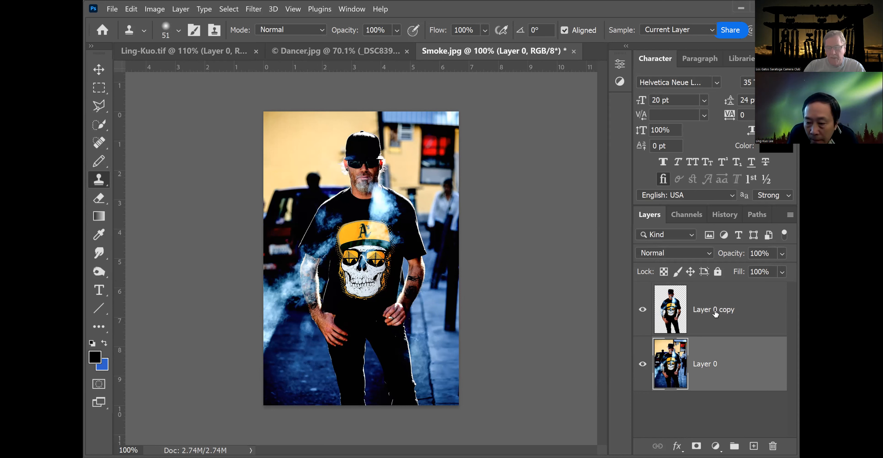
click(724, 296)
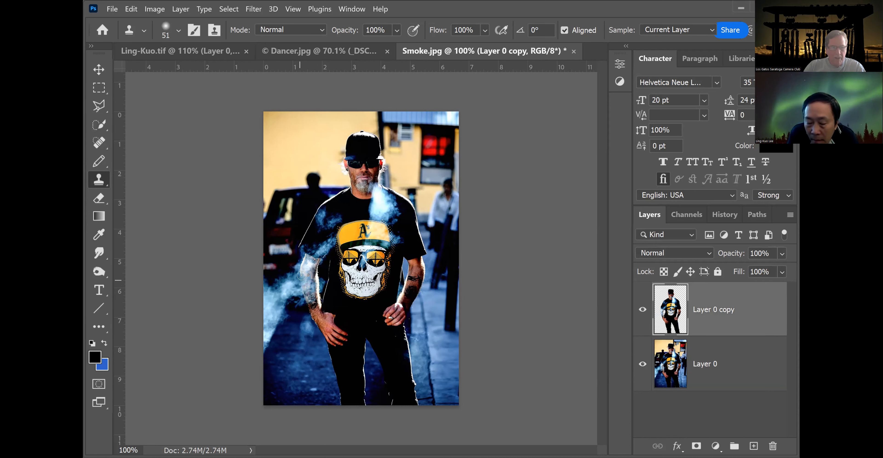
mouse_move(297, 269)
mouse_down()
mouse_move(267, 300)
mouse_move(263, 332)
mouse_move(284, 290)
mouse_move(297, 289)
mouse_move(298, 273)
mouse_up()
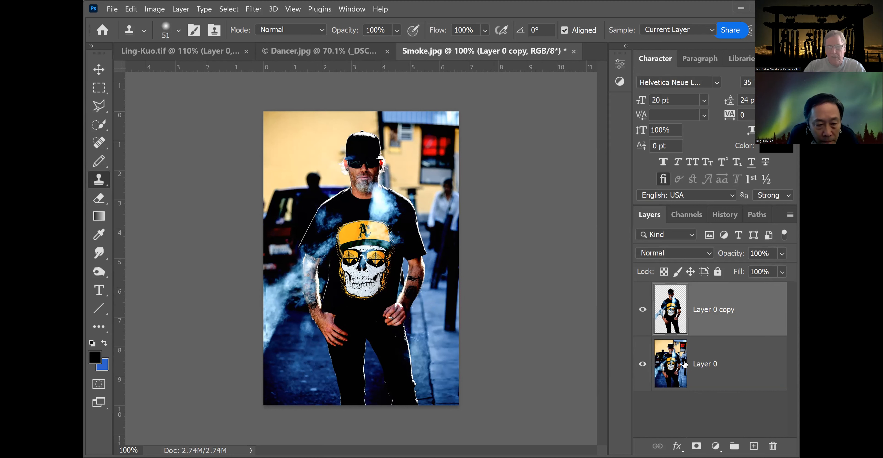
click(642, 364)
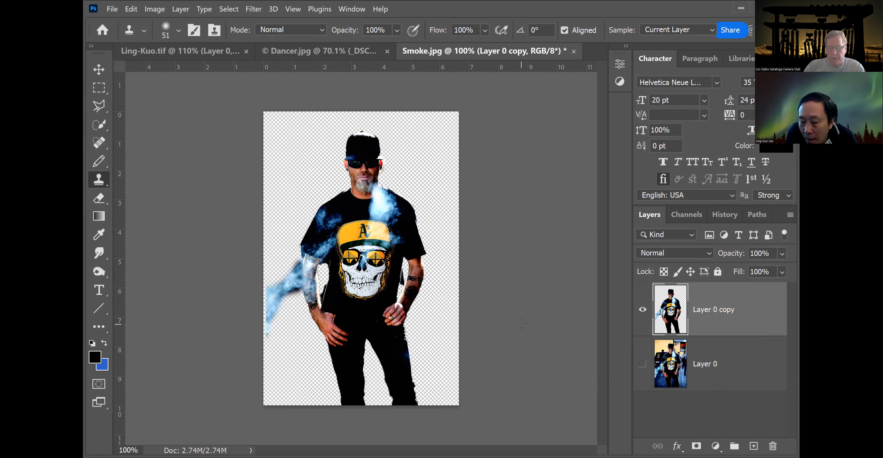
key(ctrl+z)
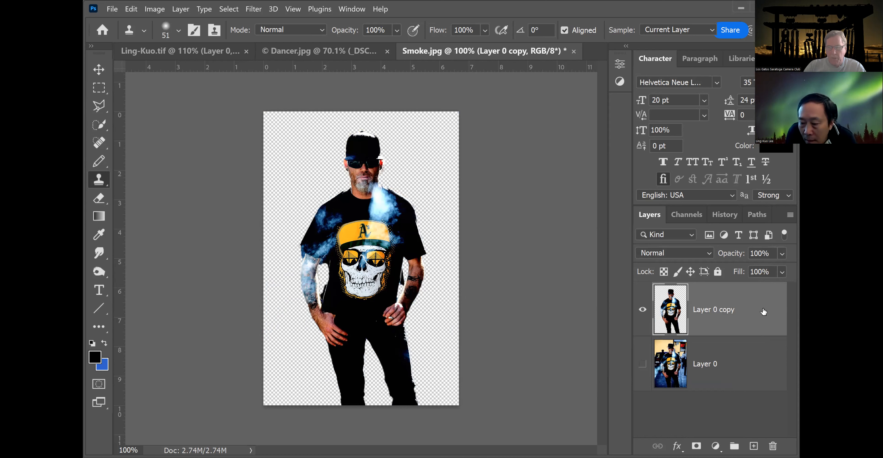
Add a new empty layer and clone smoke from the original photo onto it beside the man's left arm.
click(754, 445)
click(643, 418)
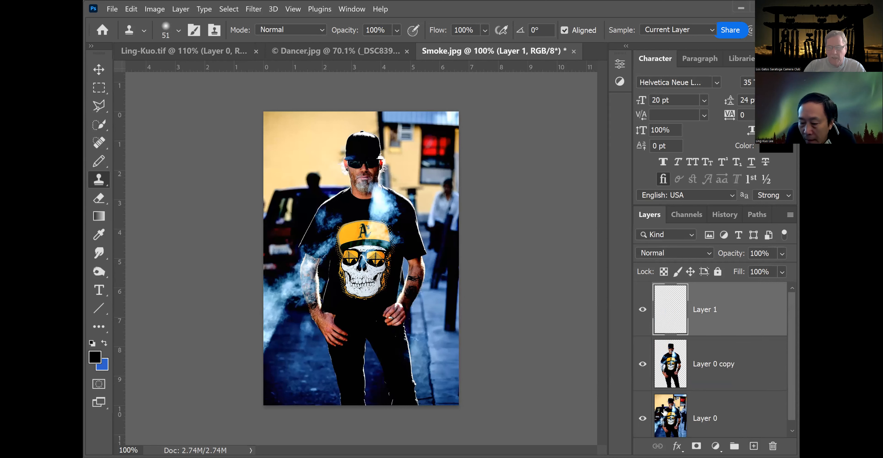
click(665, 412)
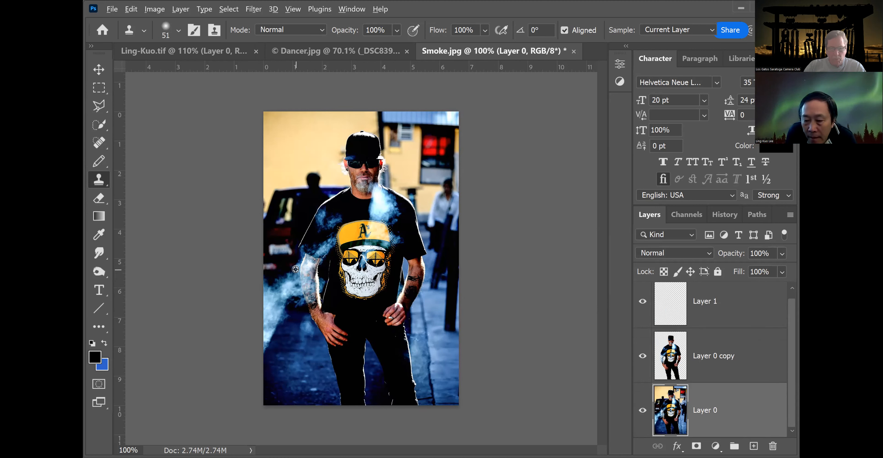
click(729, 311)
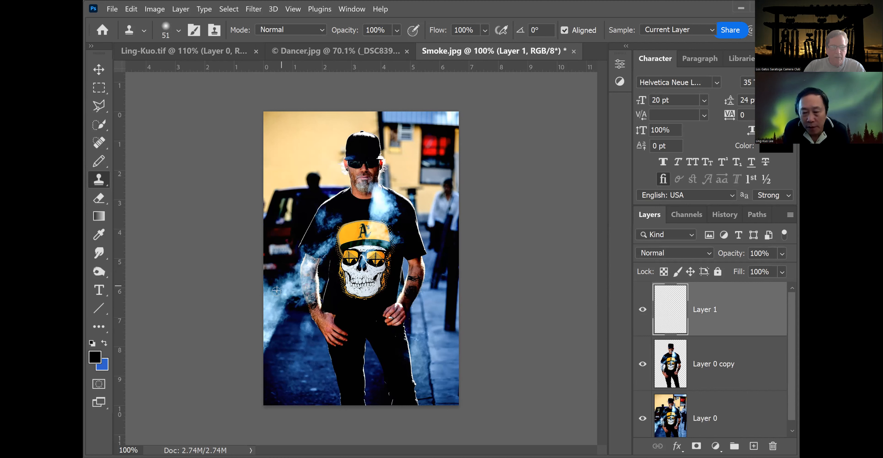
click(287, 280)
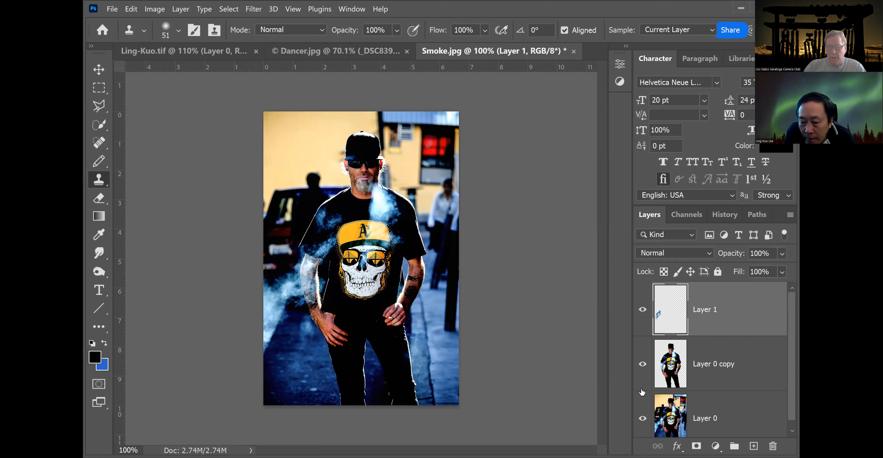
click(642, 419)
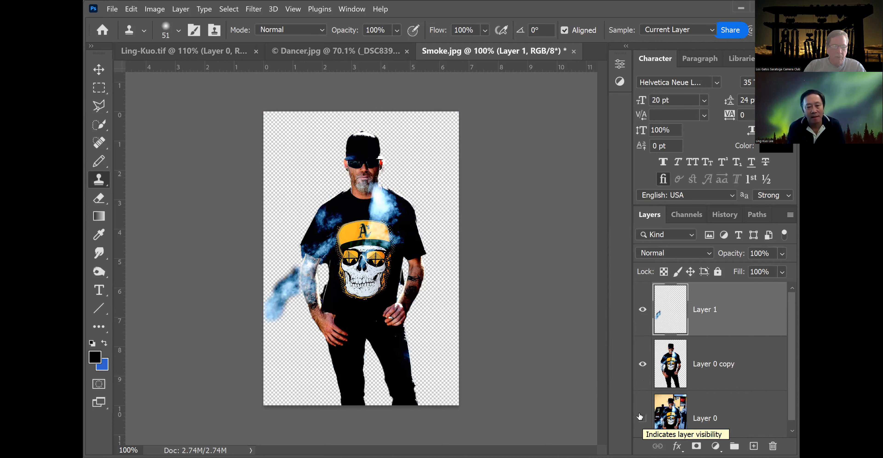
Lower the new smoke layer's opacity to 73% and soften its edge with the Eraser at 48% opacity.
click(782, 254)
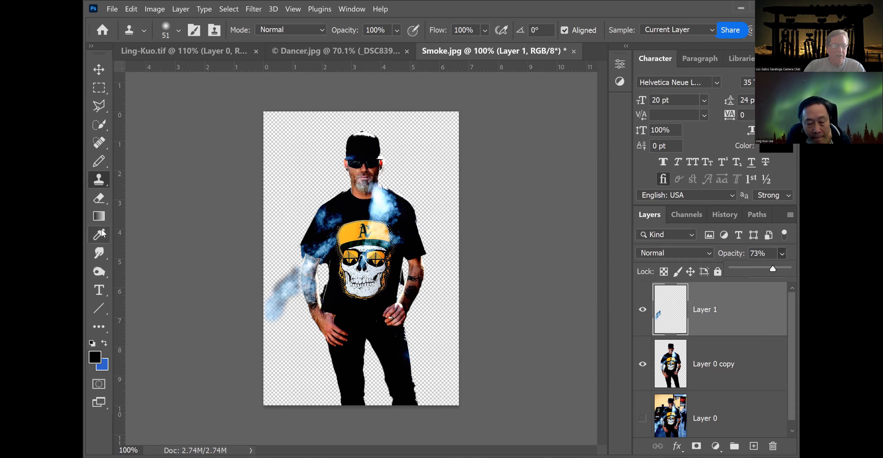
click(100, 199)
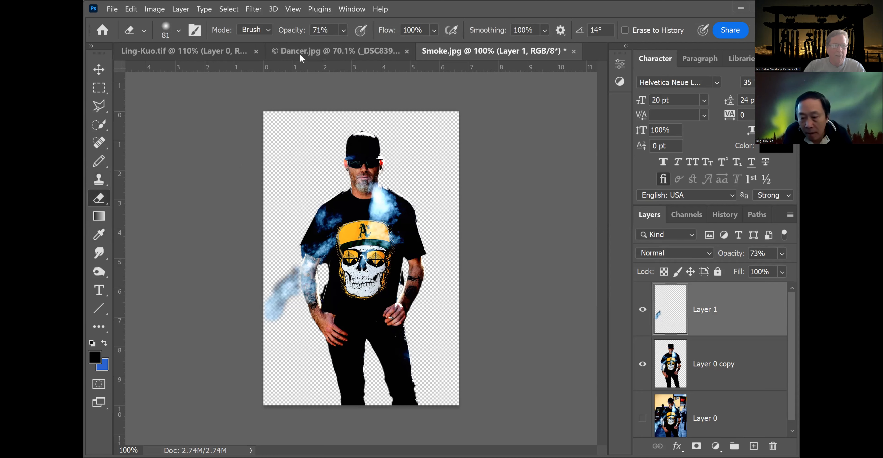
click(344, 31)
drag(373, 46, 358, 46)
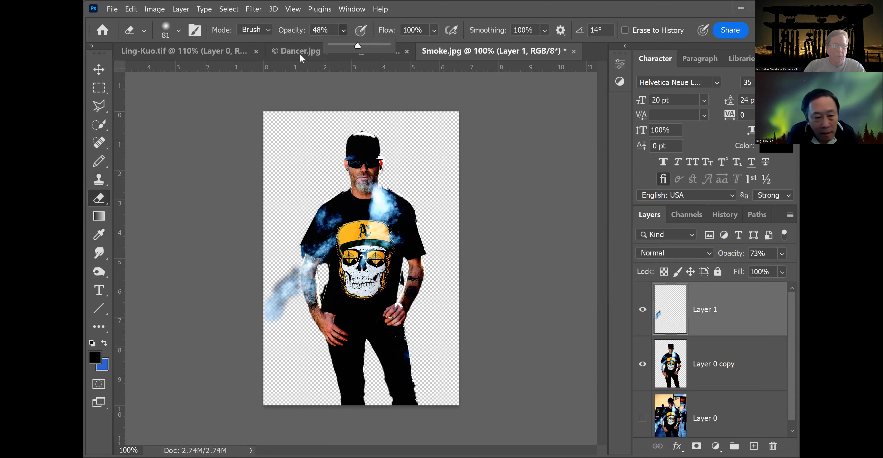
click(293, 265)
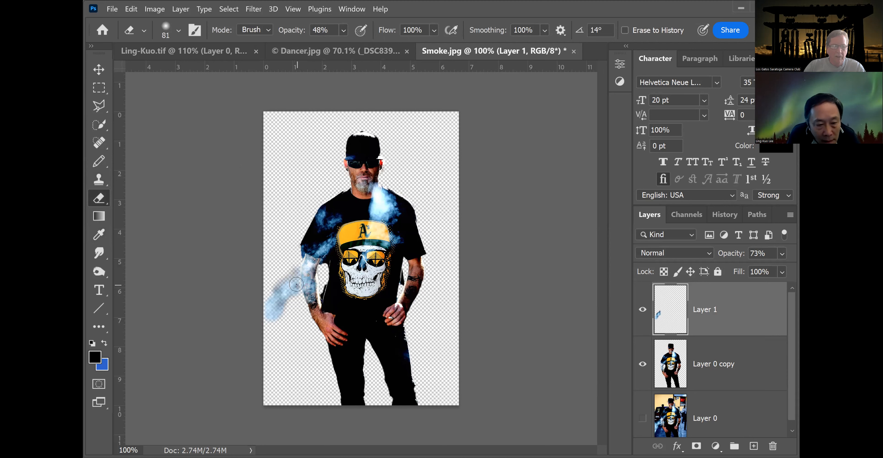
mouse_move(287, 275)
mouse_down()
mouse_move(268, 286)
mouse_move(288, 300)
mouse_move(280, 303)
mouse_up()
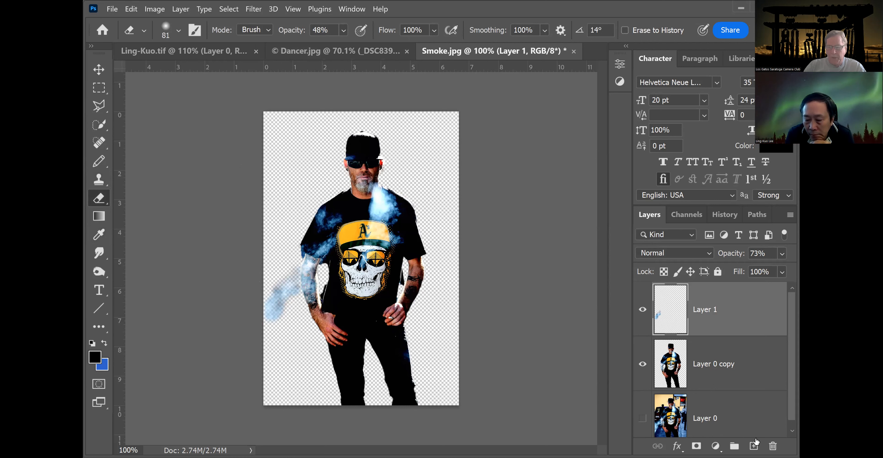
Add another layer filled with black and move it beneath the cut-out man layer.
click(753, 445)
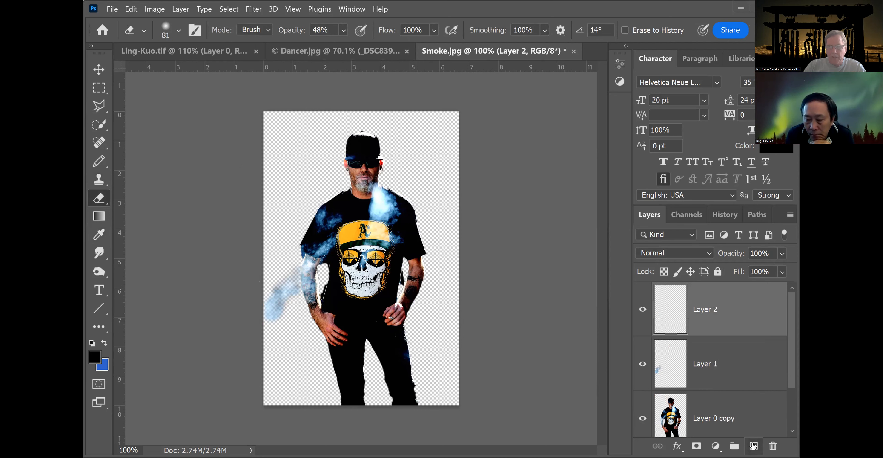
click(132, 14)
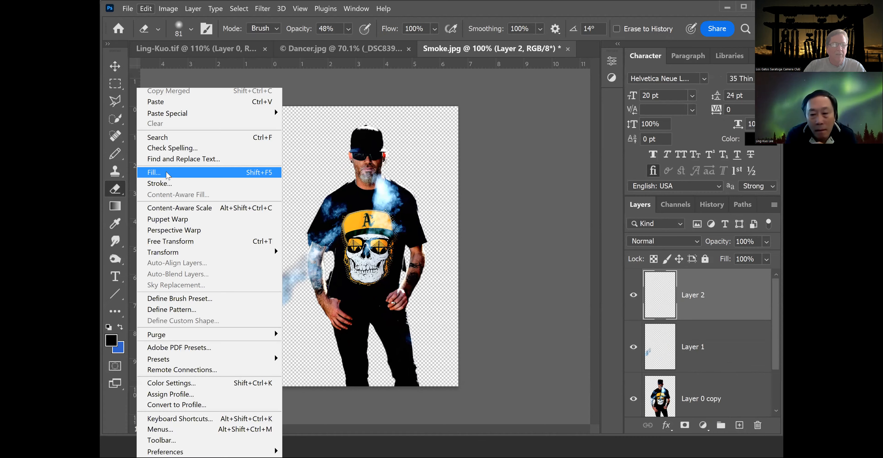
click(167, 172)
click(406, 72)
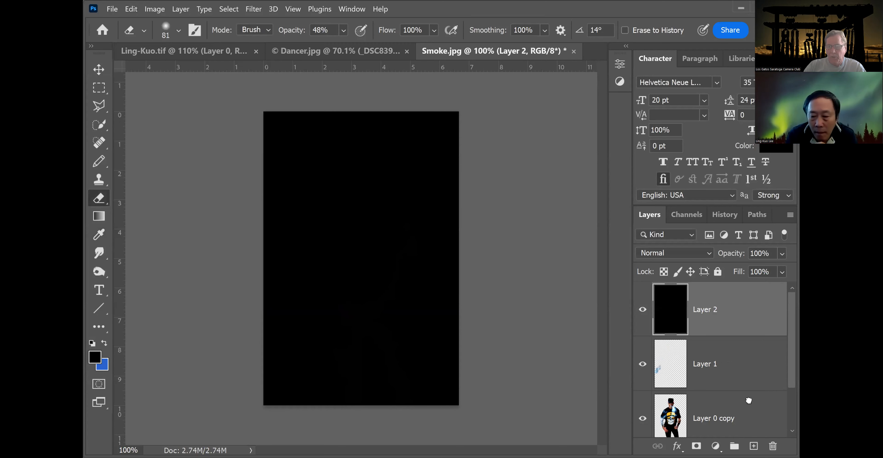
drag(749, 400, 750, 419)
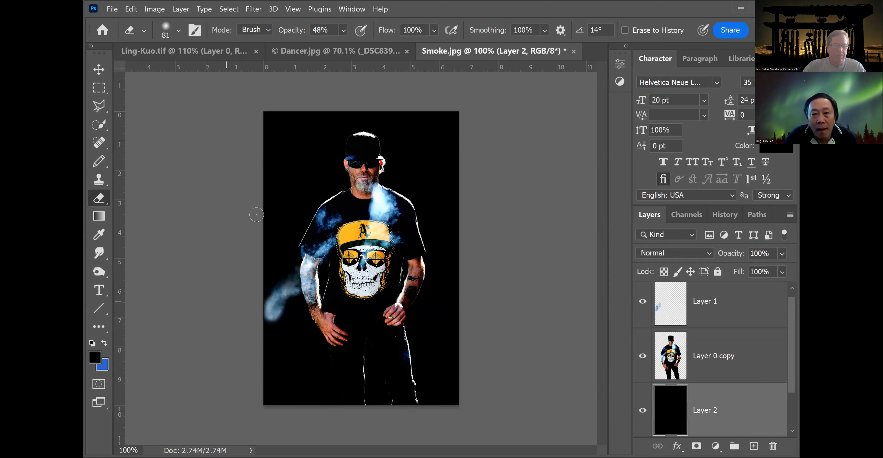
Glance at the dancer composite and return to Smoke.jpg.
click(284, 55)
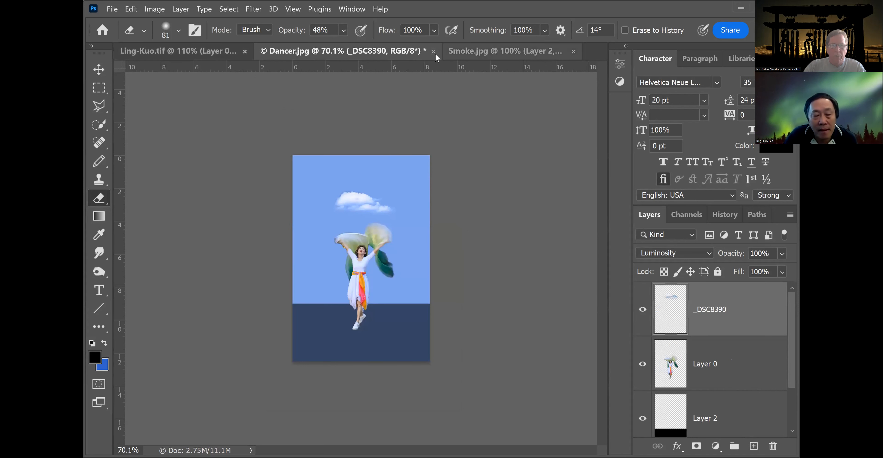
click(473, 52)
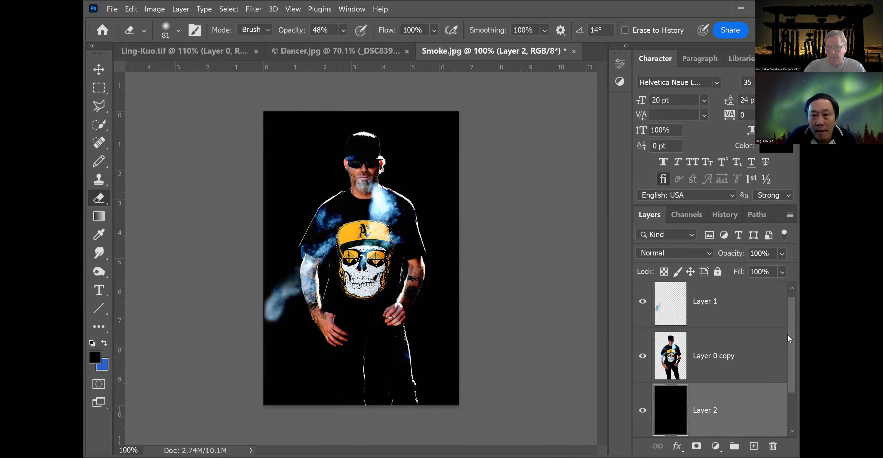
Hide the black layer and the cut-out man copy, and show and select the original photo layer.
scroll(782, 340, down, 2)
click(643, 356)
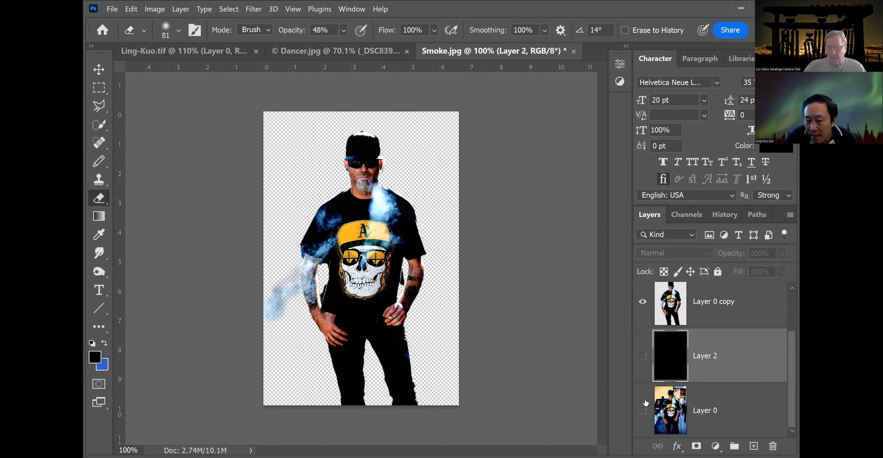
click(643, 410)
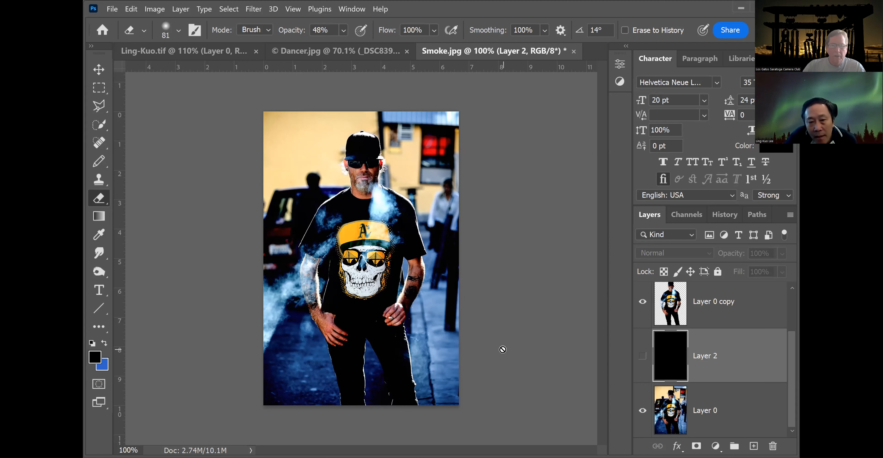
click(711, 396)
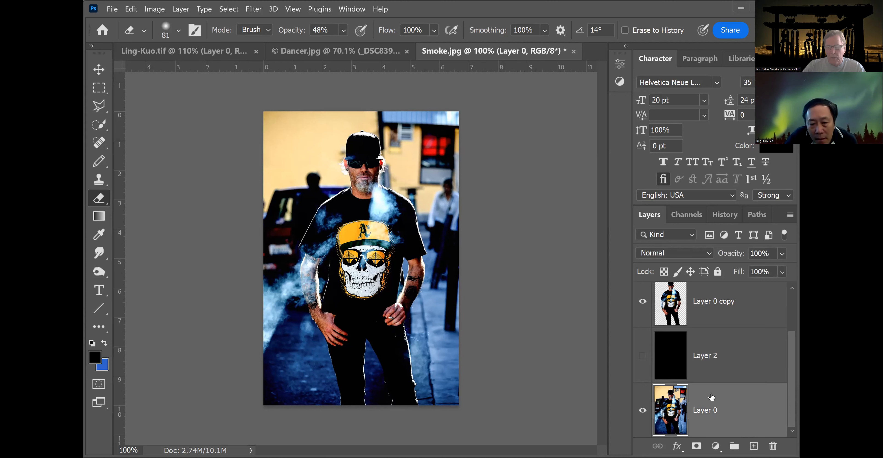
click(642, 302)
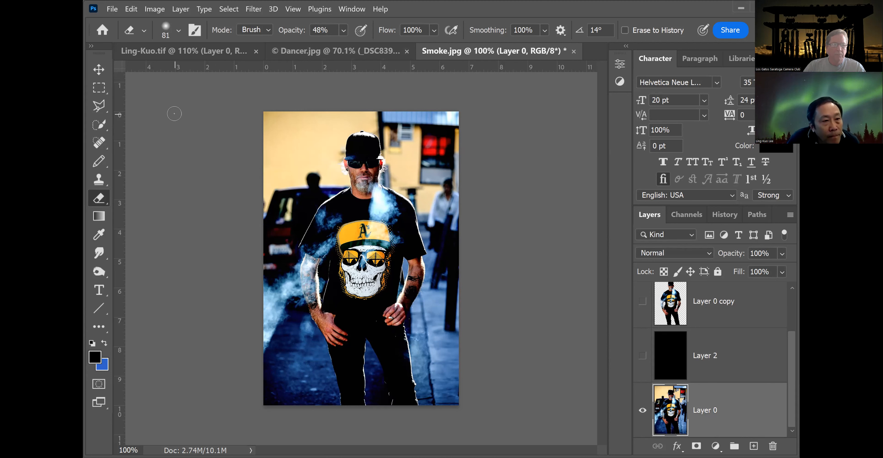
Select the background beside the man on the original layer with Select Subject, an added arm area, and an inverted selection.
click(95, 127)
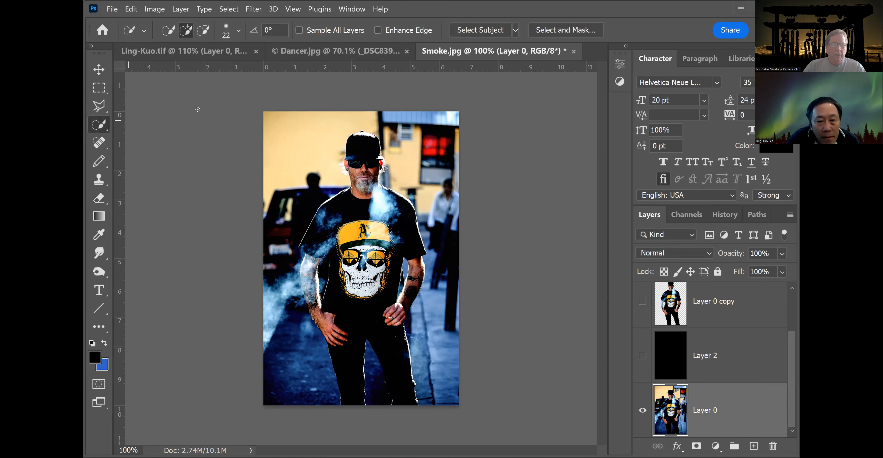
click(475, 31)
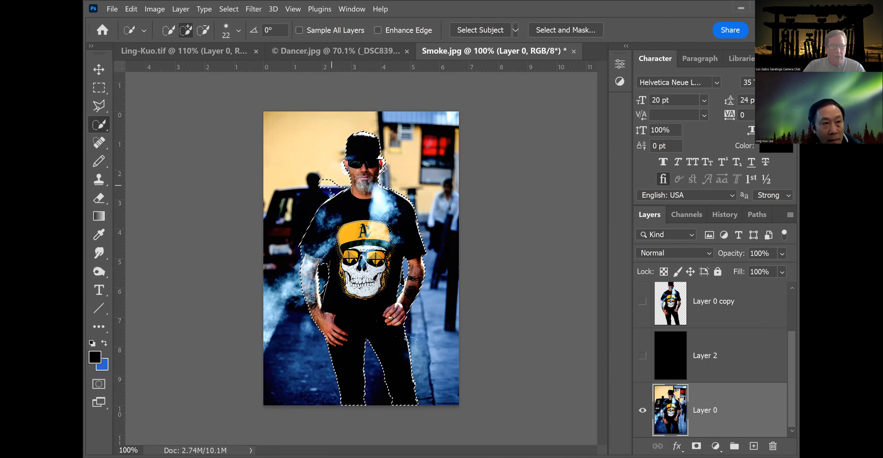
mouse_move(304, 171)
mouse_down()
mouse_move(289, 192)
mouse_move(290, 274)
mouse_move(309, 372)
mouse_up()
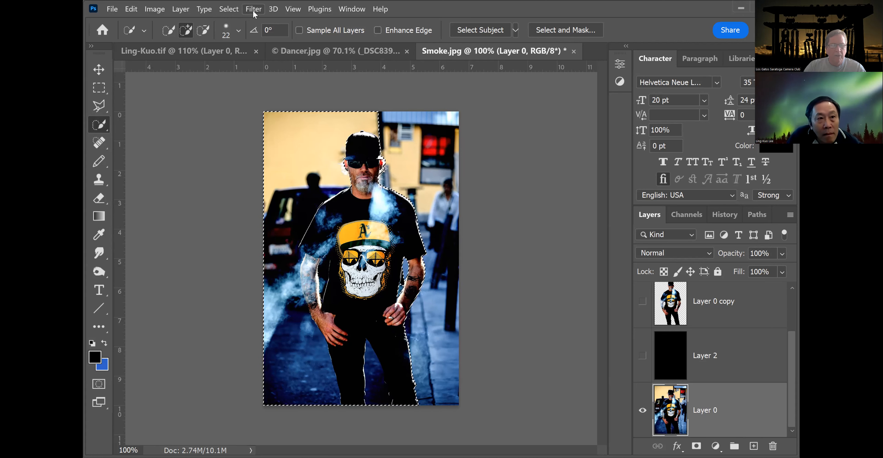
click(225, 10)
click(240, 54)
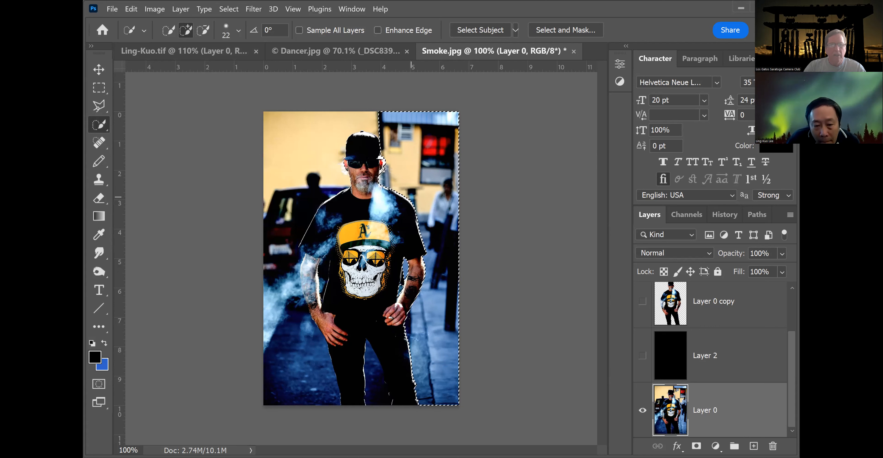
Try a Gaussian Blur of 9.6 pixels on the selected background.
click(252, 10)
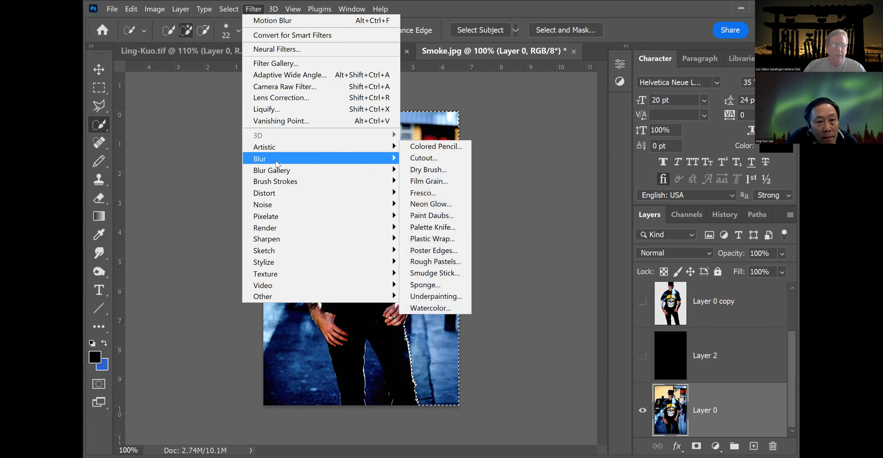
mouse_move(277, 162)
click(435, 205)
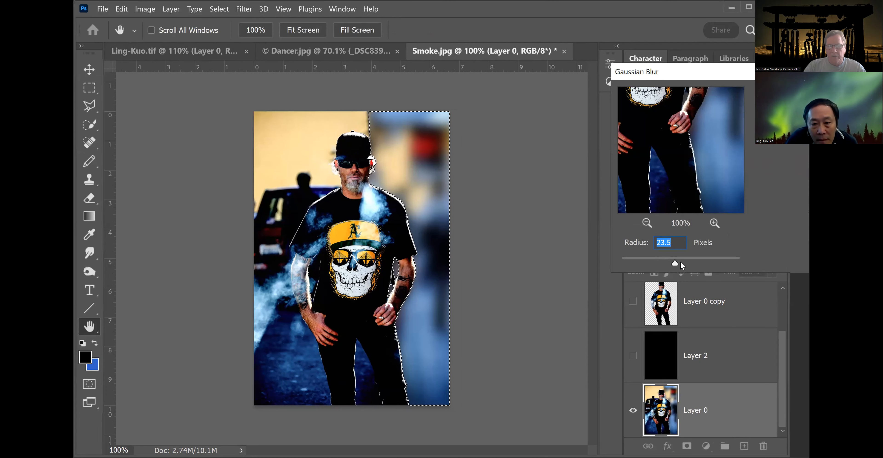
drag(646, 259, 668, 260)
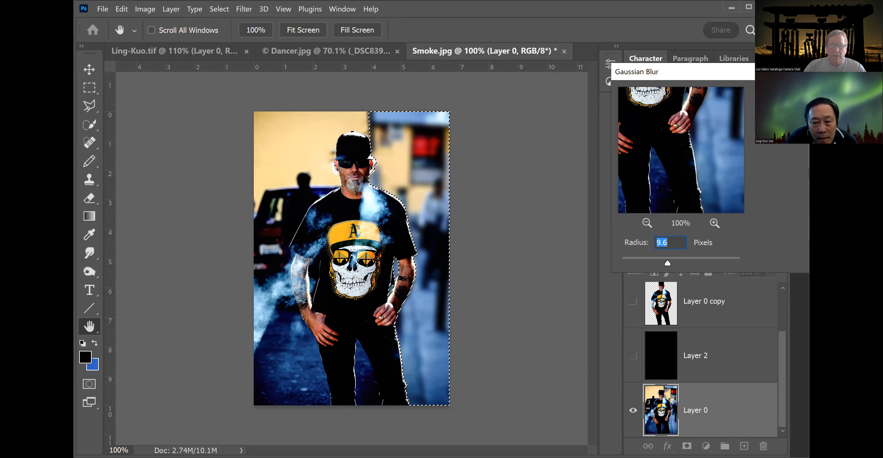
click(778, 93)
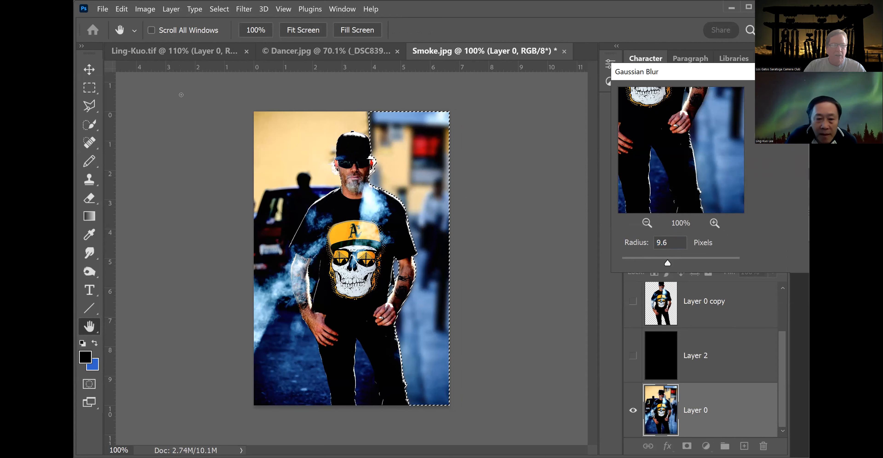
click(89, 87)
key(ctrl+d)
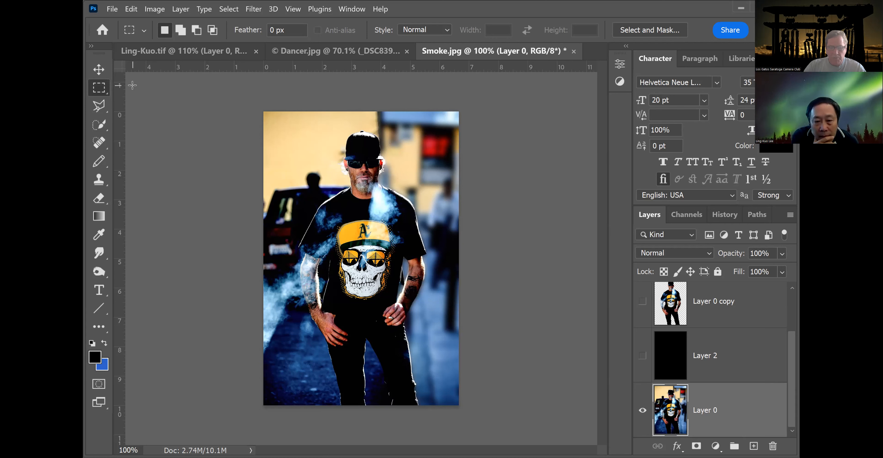
key(ctrl+z)
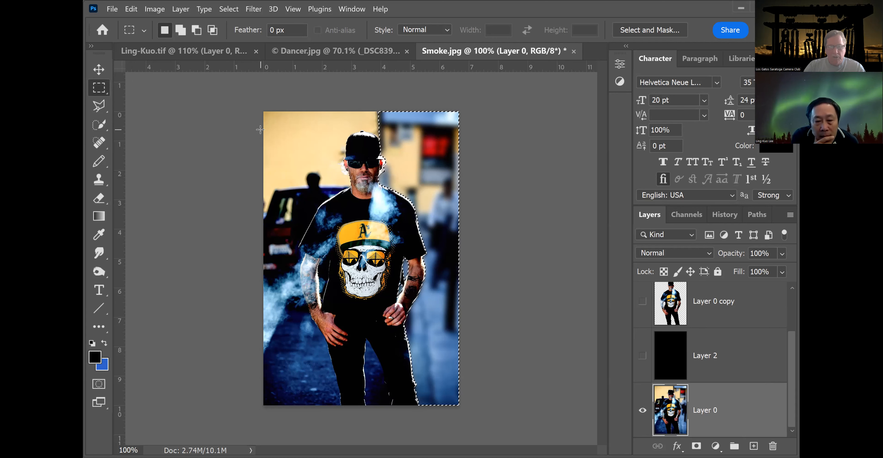
key(ctrl+z)
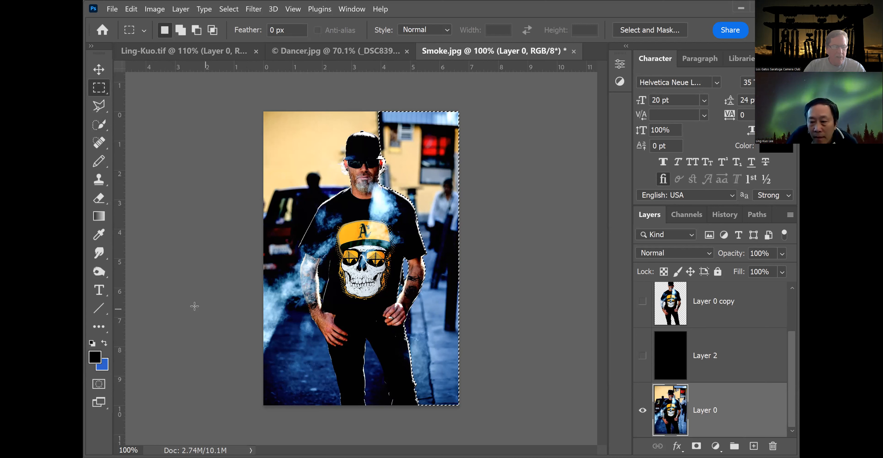
Draw a polygonal lasso selection around the building with the red sign right of the man's head.
click(101, 253)
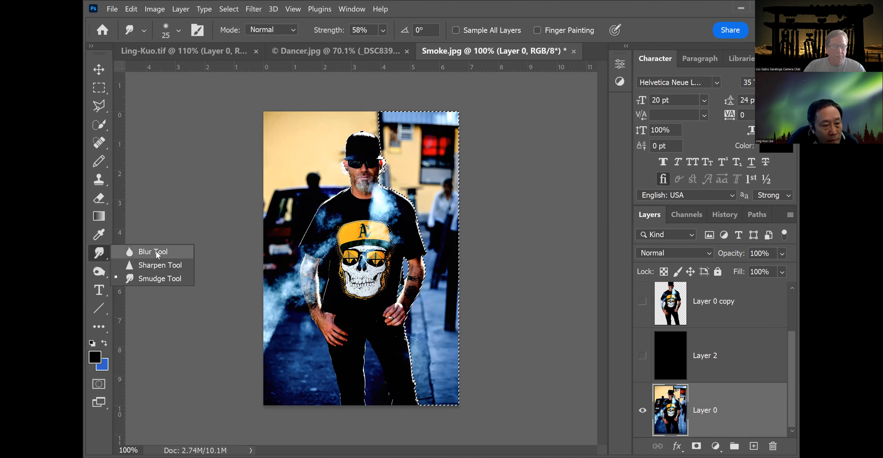
click(157, 252)
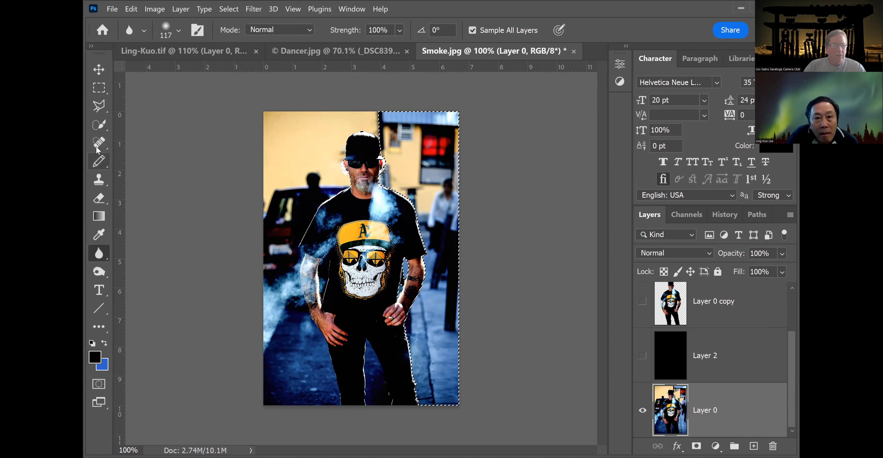
click(98, 105)
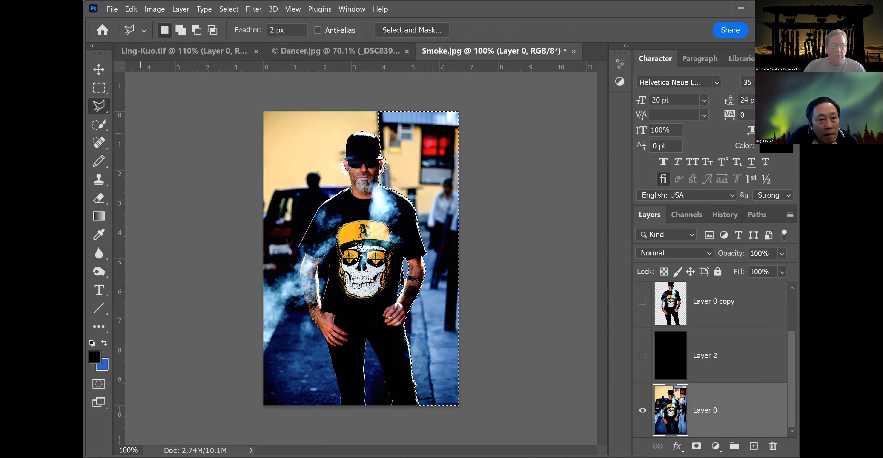
click(419, 214)
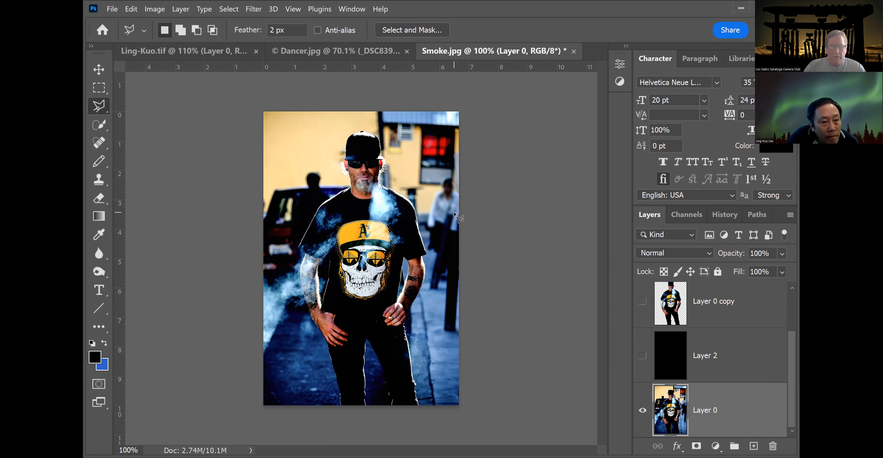
click(416, 213)
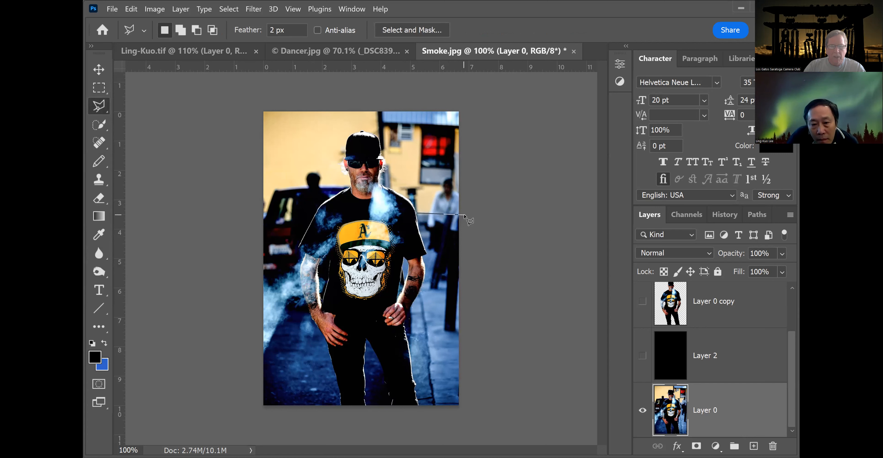
click(461, 128)
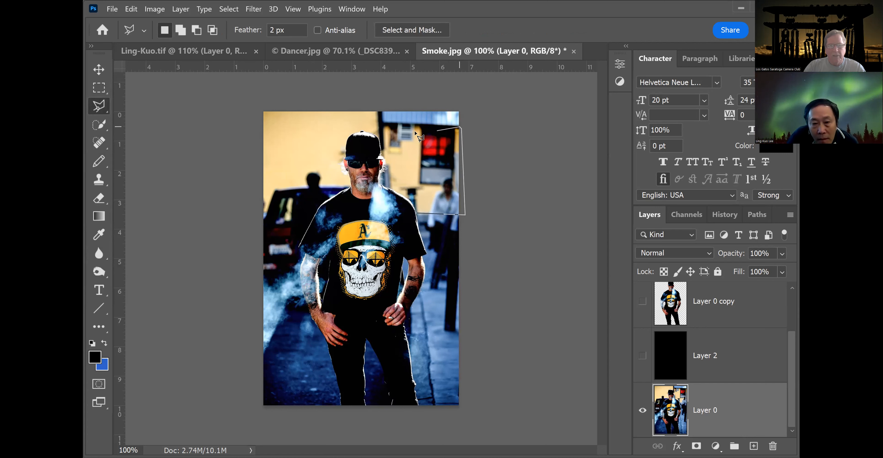
click(390, 125)
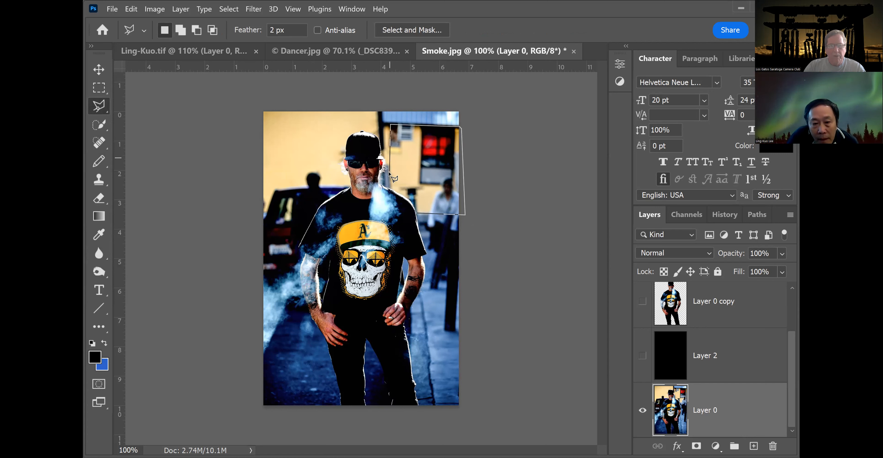
click(390, 183)
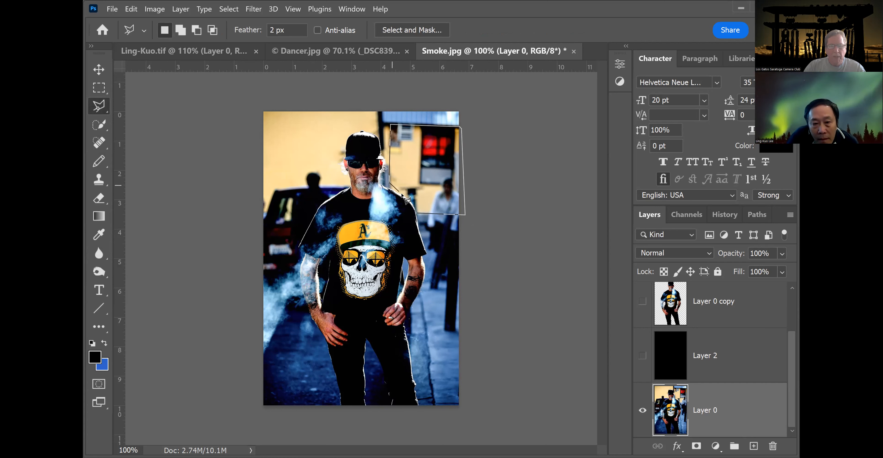
click(419, 214)
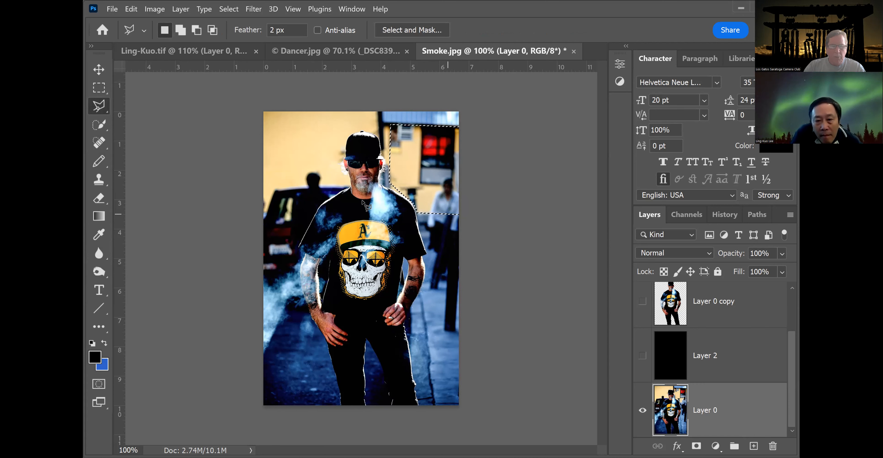
Clone the yellow wall over the red sign inside the selection with a 91 px Clone Stamp brush.
click(102, 182)
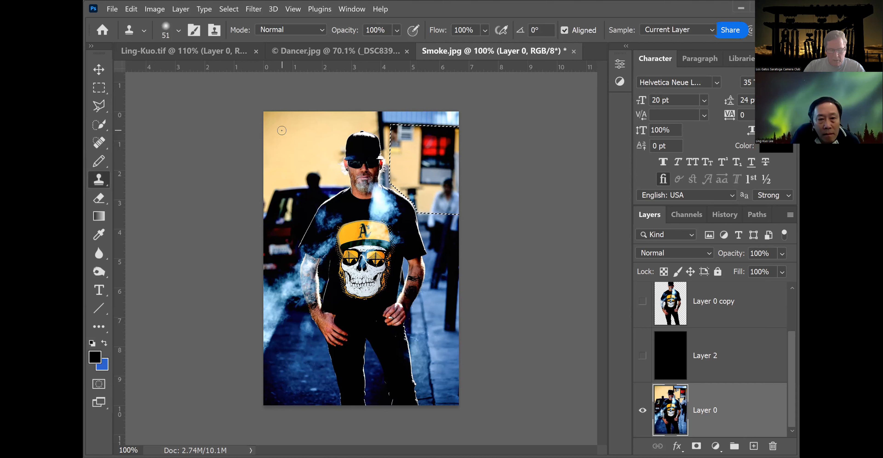
click(178, 29)
drag(181, 69, 192, 69)
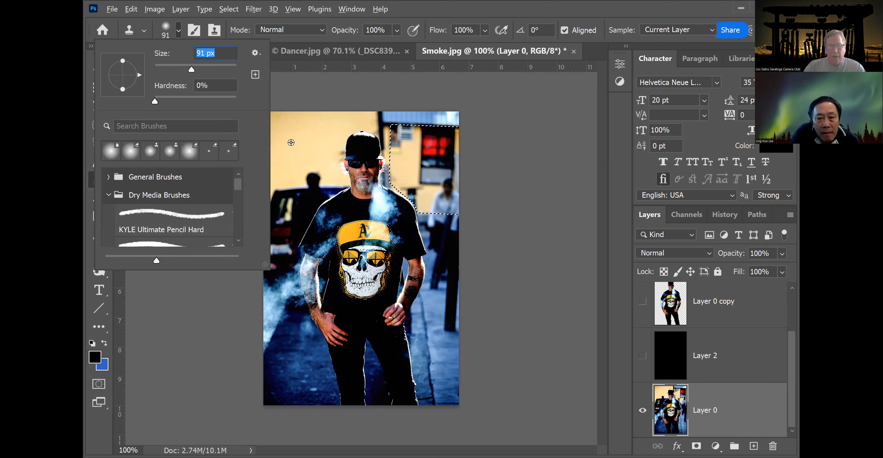
alt+click(291, 143)
mouse_move(395, 134)
mouse_down()
mouse_move(452, 136)
mouse_move(391, 141)
mouse_move(397, 177)
mouse_move(398, 154)
mouse_up()
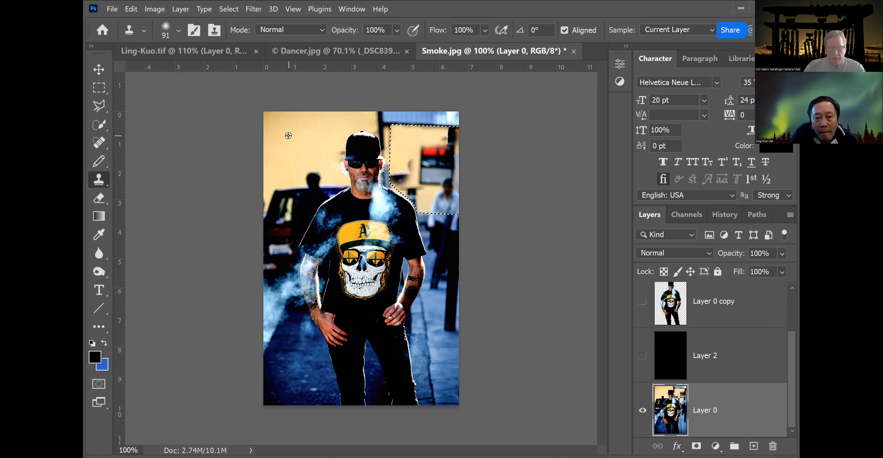
mouse_move(397, 180)
mouse_down()
mouse_move(440, 176)
mouse_move(434, 208)
mouse_move(453, 206)
mouse_move(452, 172)
mouse_up()
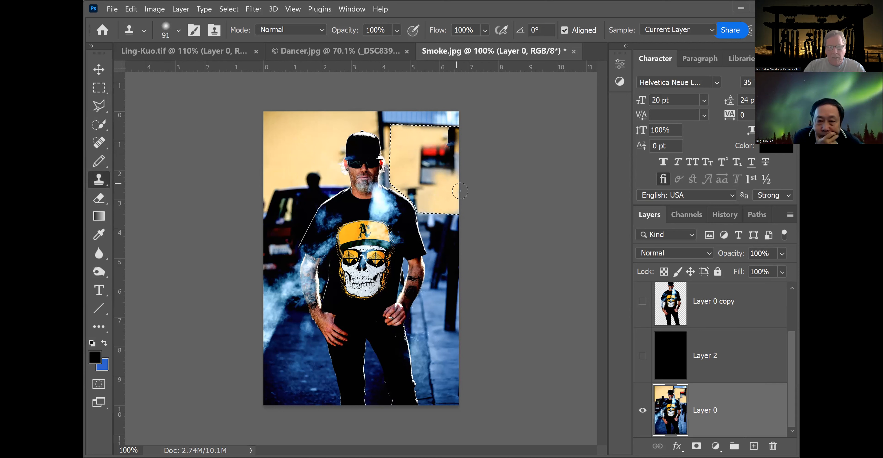
alt+click(292, 135)
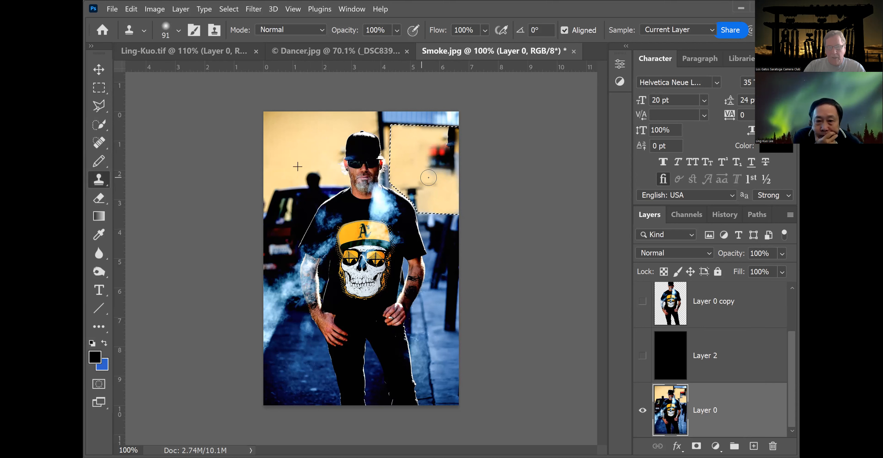
mouse_move(424, 172)
mouse_down()
mouse_move(439, 154)
mouse_move(447, 164)
mouse_move(441, 144)
mouse_up()
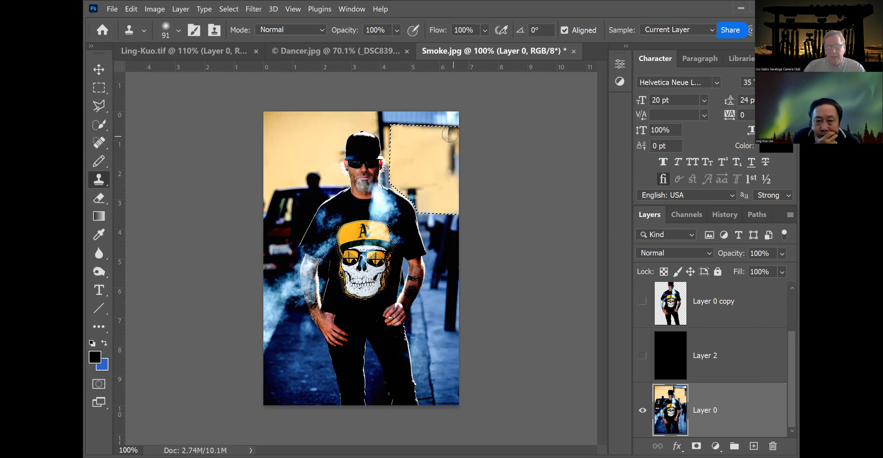
mouse_move(449, 150)
mouse_down()
mouse_move(449, 175)
mouse_move(447, 153)
mouse_up()
alt+click(444, 155)
drag(454, 172, 458, 187)
Deselect and clone more wall over the area beside the man's right shoulder.
click(98, 87)
click(179, 102)
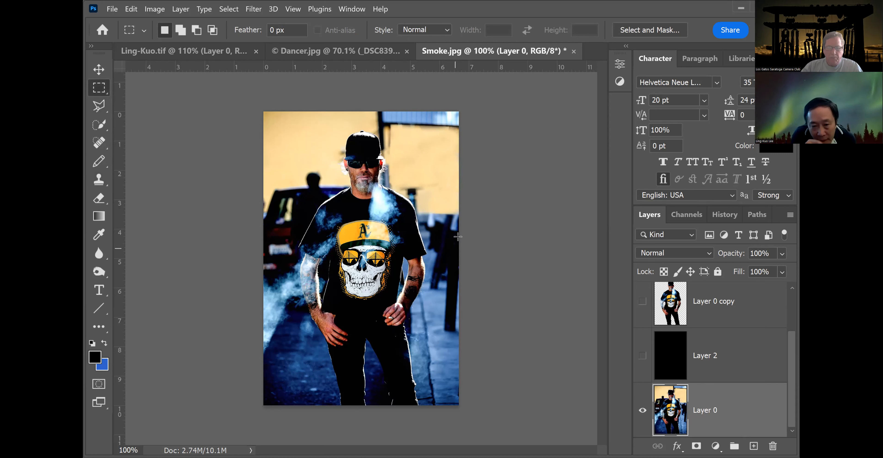
click(100, 179)
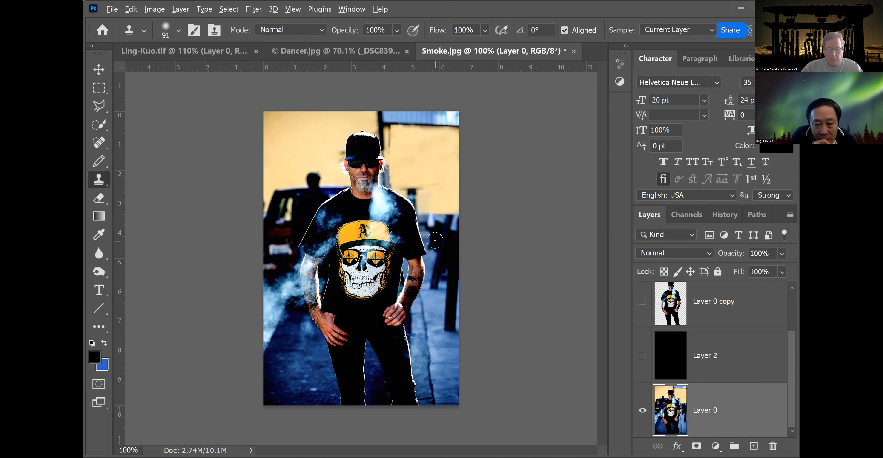
mouse_move(434, 214)
mouse_down()
mouse_move(446, 241)
mouse_move(456, 241)
mouse_move(446, 219)
mouse_up()
alt+click(445, 236)
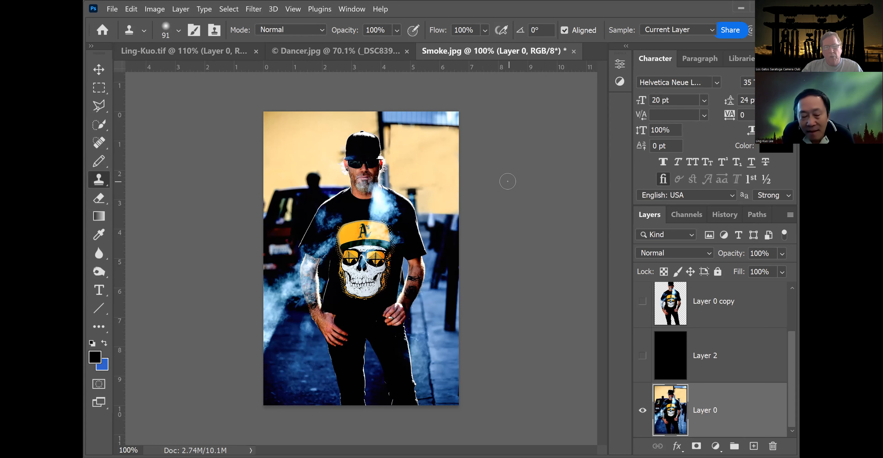
Undo the last five clone and selection actions.
key(ctrl+z)
key(ctrl+z)
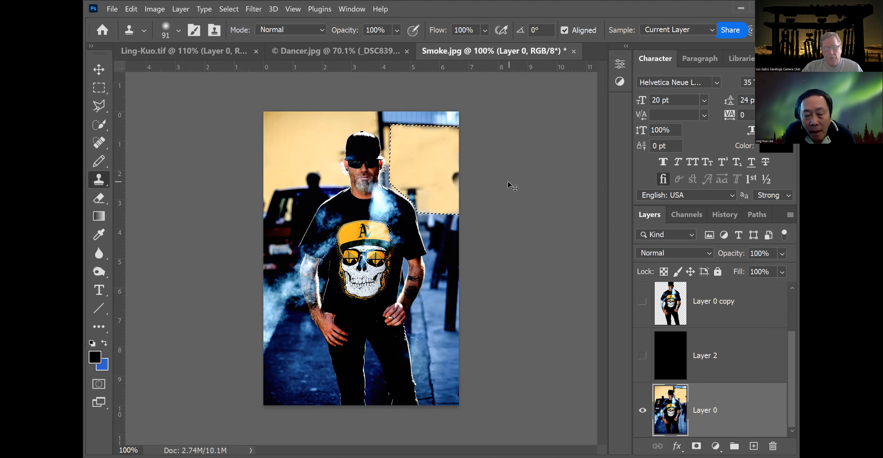
Undo two more of the recent selection and clone actions.
key(ctrl+z)
key(ctrl+z)
key(ctrl+z)
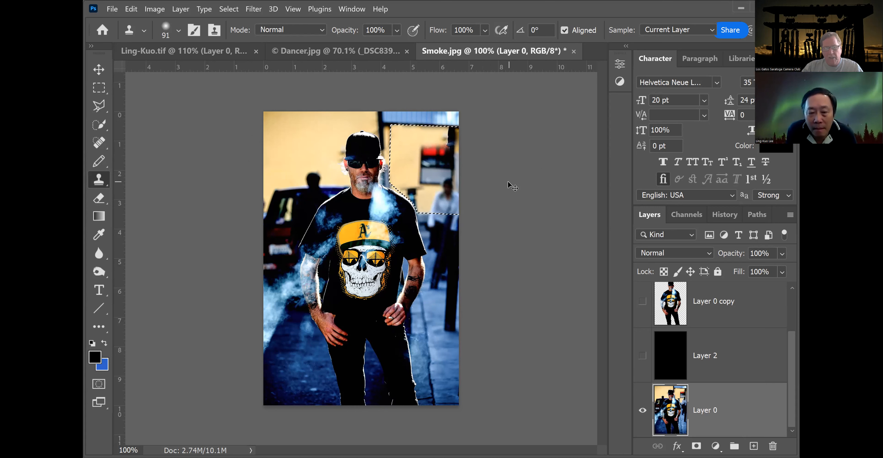
key(ctrl+z)
key(ctrl+z)
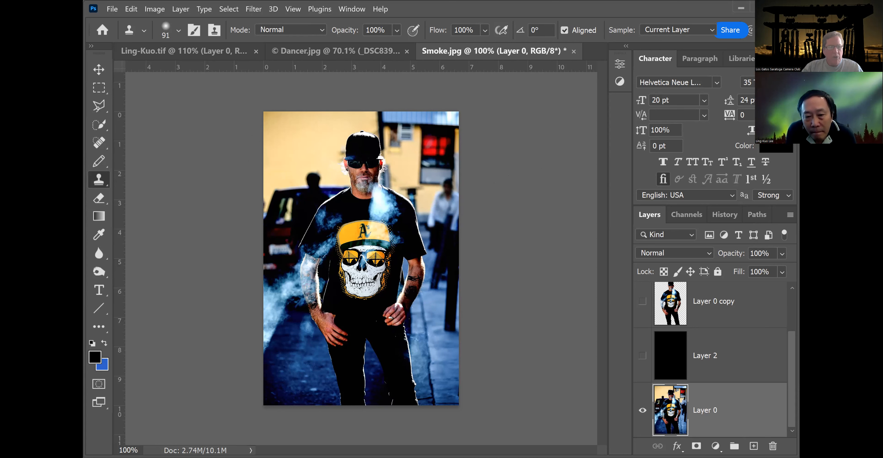
Select the pedestrian to the right of the man with Quick Selection, subtracting excess areas.
key(w)
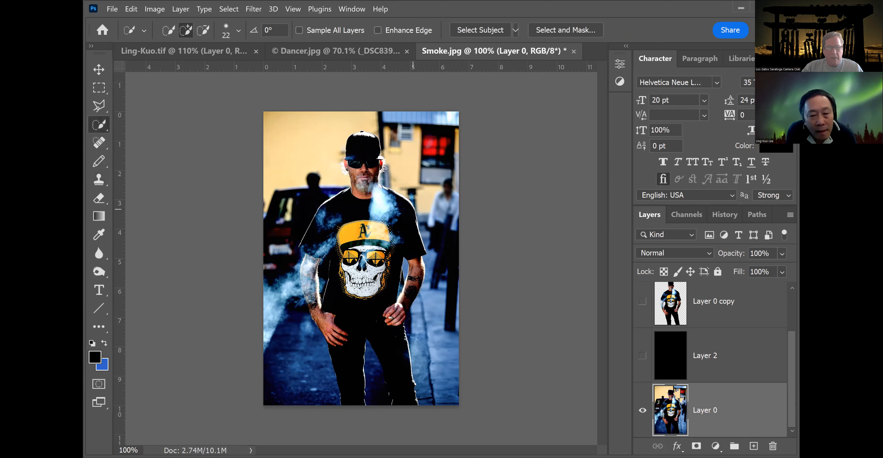
drag(429, 224, 446, 196)
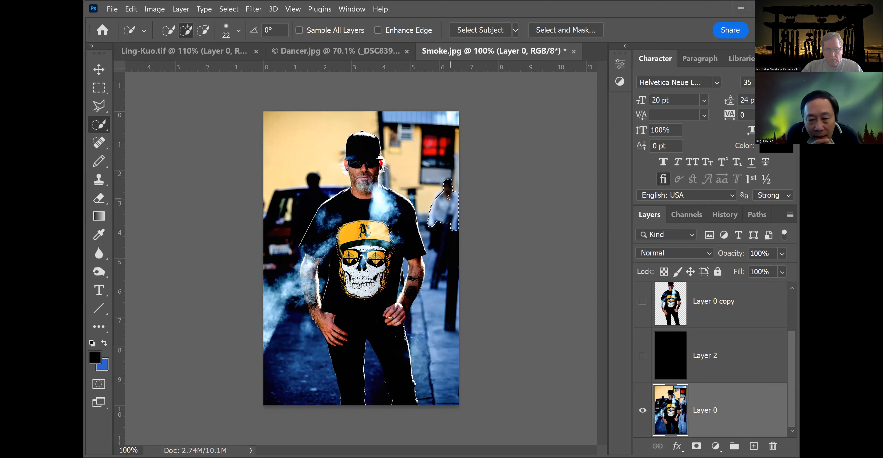
key(alt)
drag(446, 192, 451, 183)
key(alt)
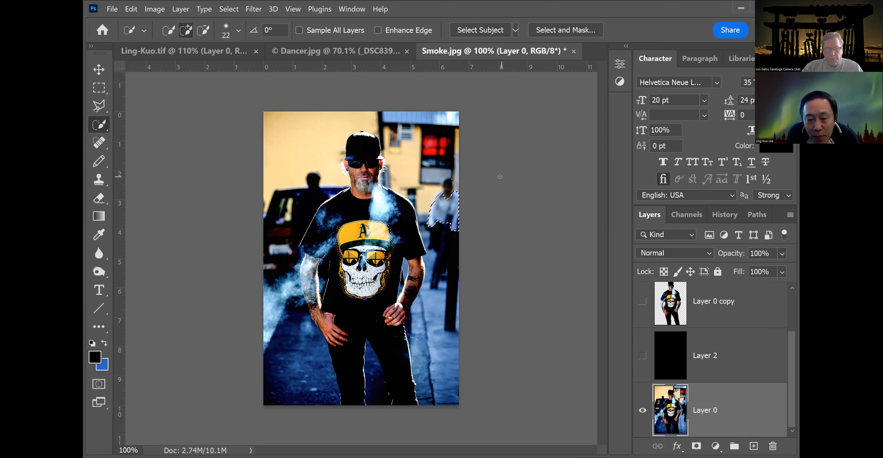
key(alt)
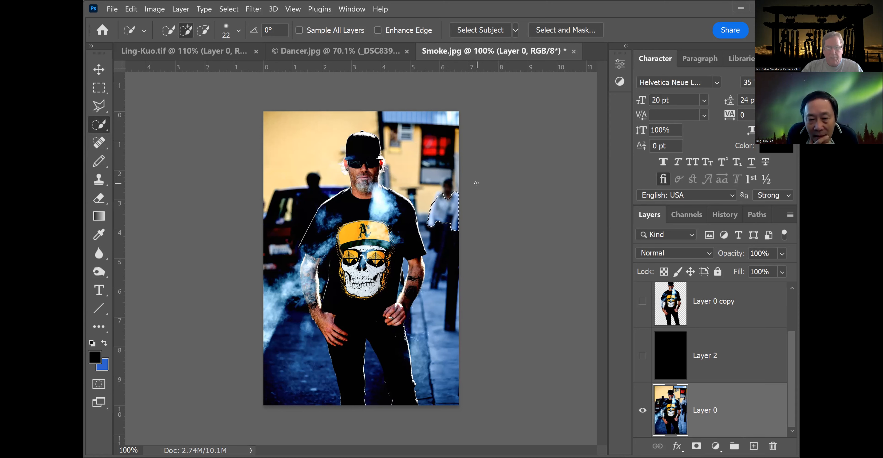
Lower the brightness and raise the contrast of the selected pedestrian with Brightness/Contrast, then deselect.
click(155, 9)
mouse_move(217, 37)
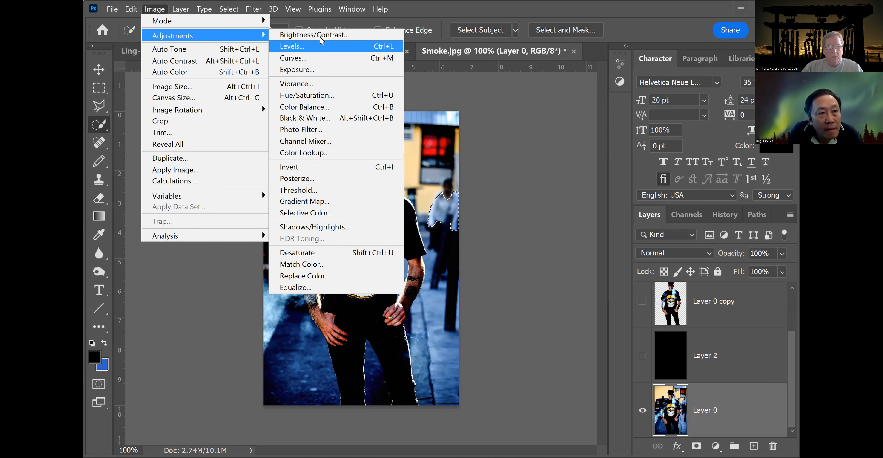
click(314, 34)
drag(714, 90, 667, 93)
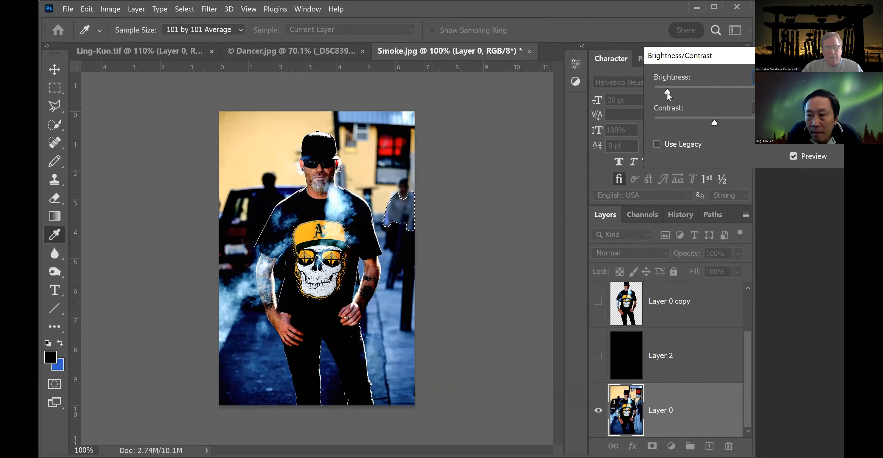
drag(713, 122, 768, 123)
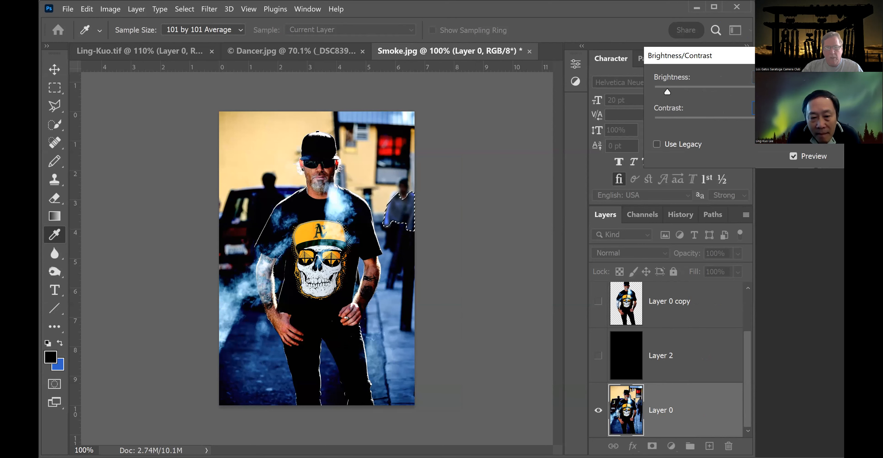
key(Return)
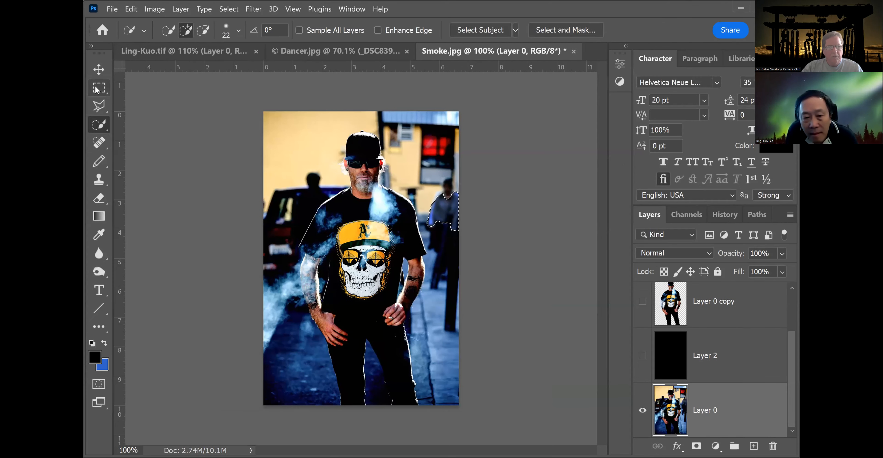
click(54, 88)
click(114, 95)
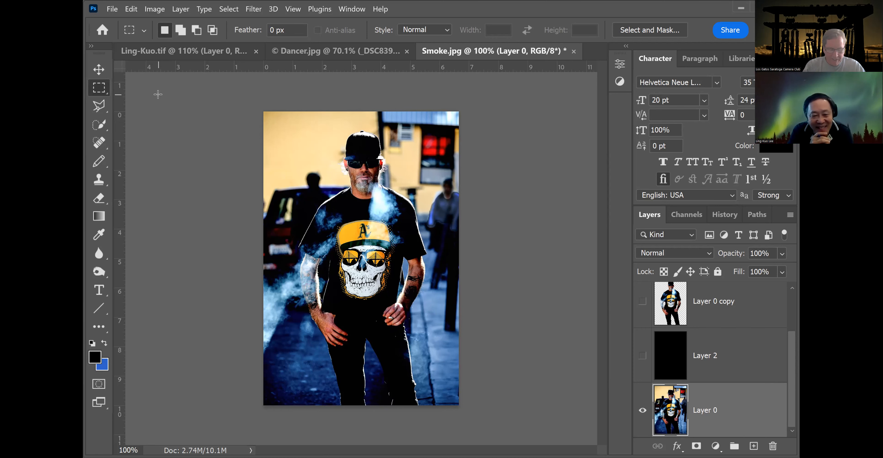
Zoom in to inspect the man's shirt graphic and face edges, then return to full view.
key(ctrl+plus)
key(ctrl+plus)
key(ctrl+plus)
key(ctrl+plus)
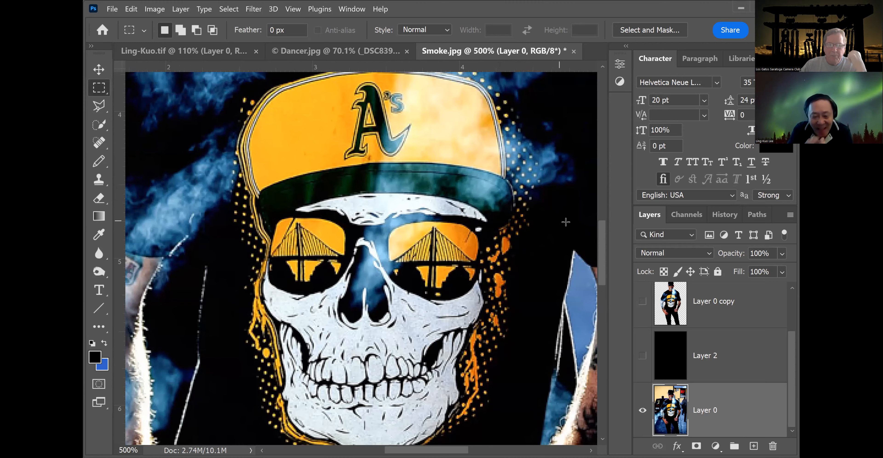
drag(601, 250, 599, 167)
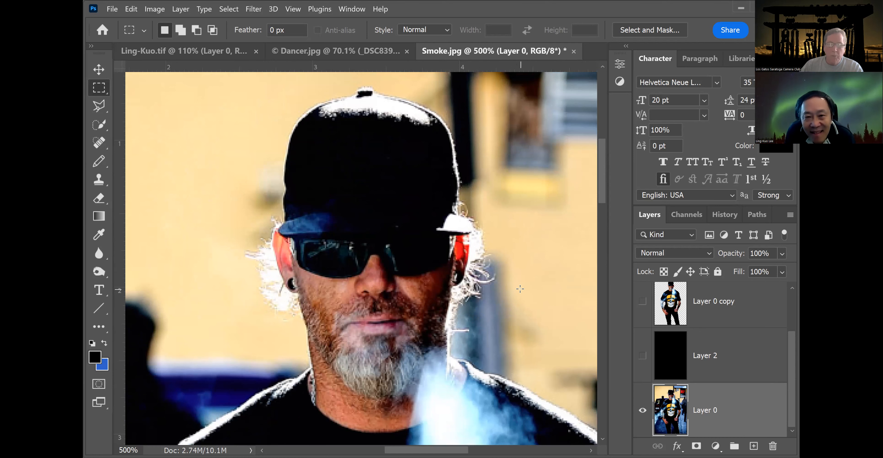
scroll(521, 289, down, 5)
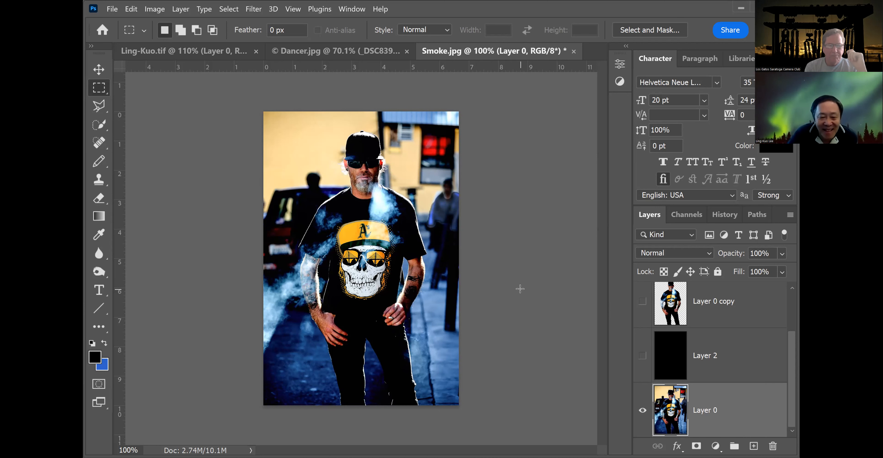
Convert Layer 0 to Black & White with Reds 55, Yellows 68, Greens -187, Cyans -40, Blues 38.
click(151, 11)
mouse_move(160, 34)
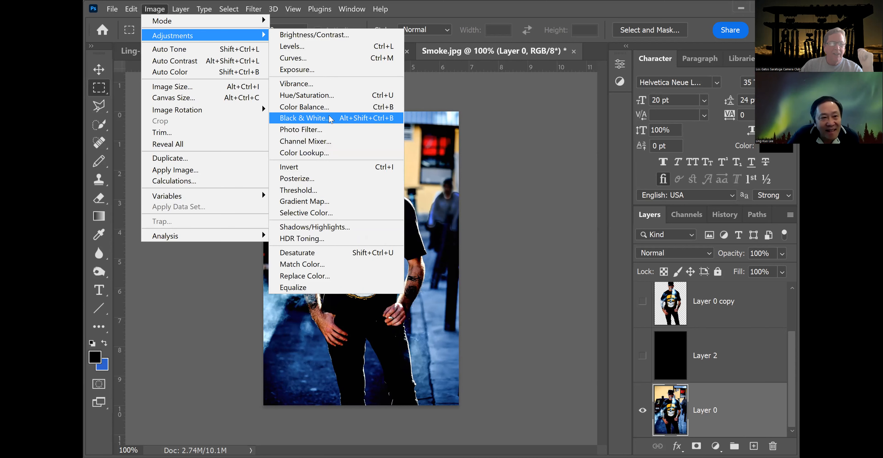
click(309, 118)
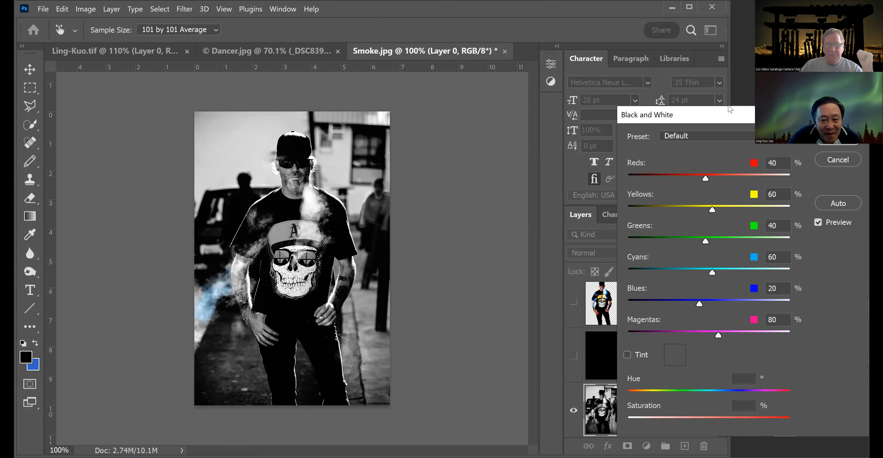
drag(730, 109, 655, 95)
drag(630, 164, 673, 153)
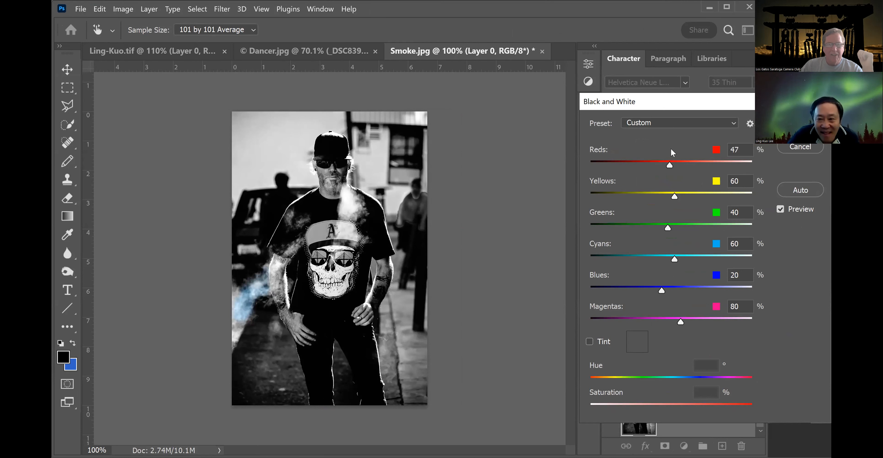
mouse_move(675, 197)
mouse_down()
mouse_move(712, 198)
mouse_move(648, 194)
mouse_move(677, 196)
mouse_up()
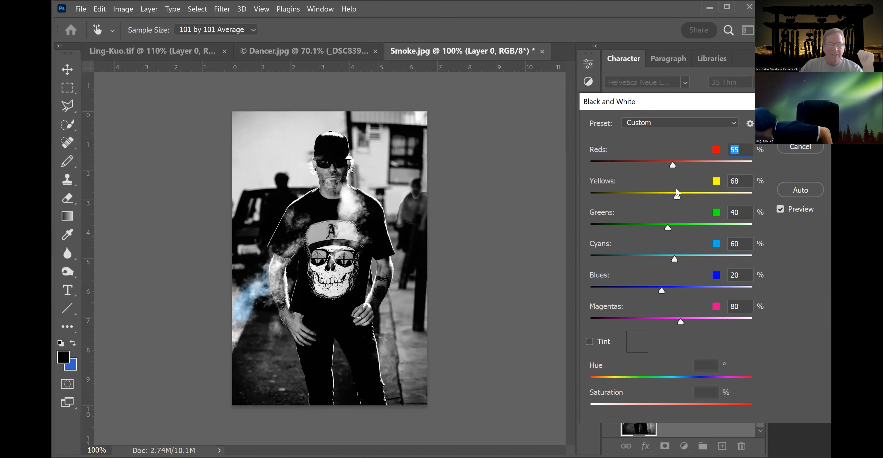
drag(667, 228, 594, 227)
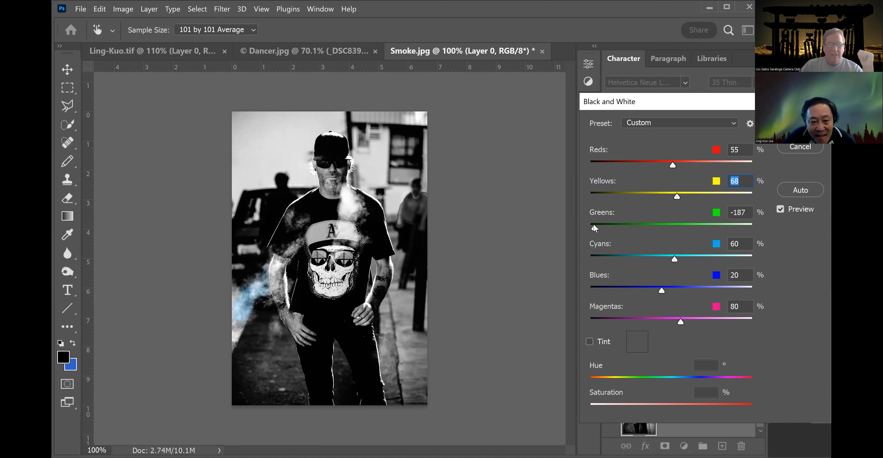
drag(674, 259, 641, 257)
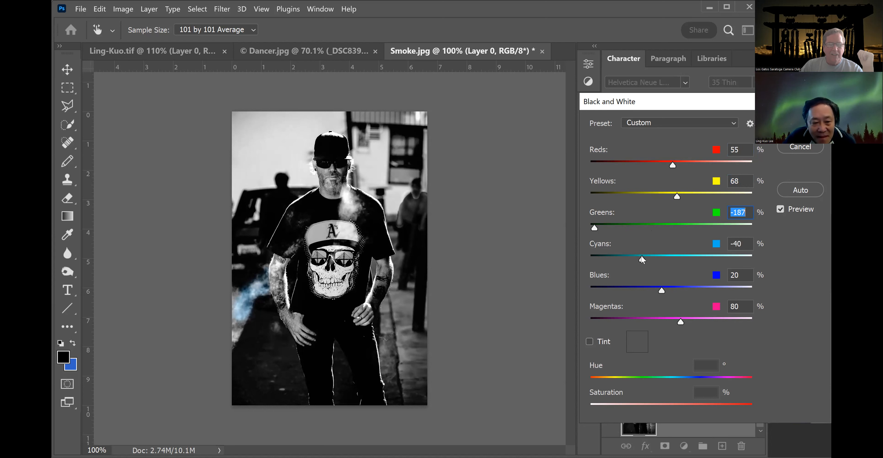
click(643, 259)
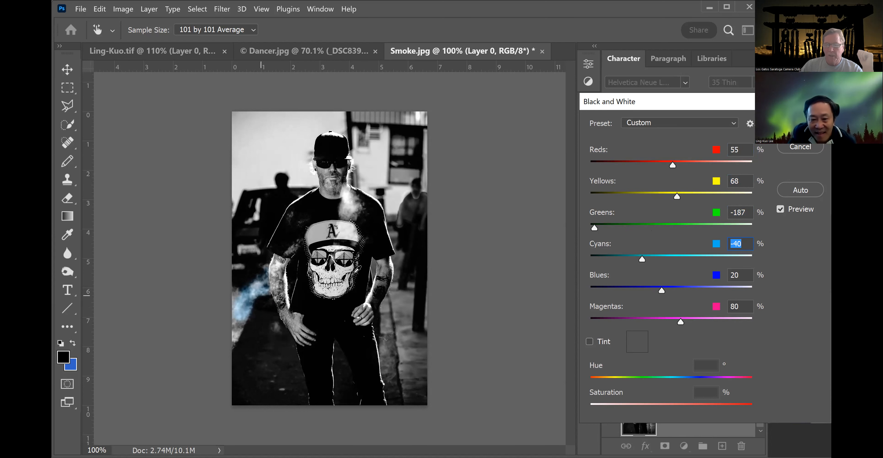
mouse_move(662, 291)
mouse_down()
mouse_move(621, 291)
mouse_move(669, 291)
mouse_up()
key(Tab)
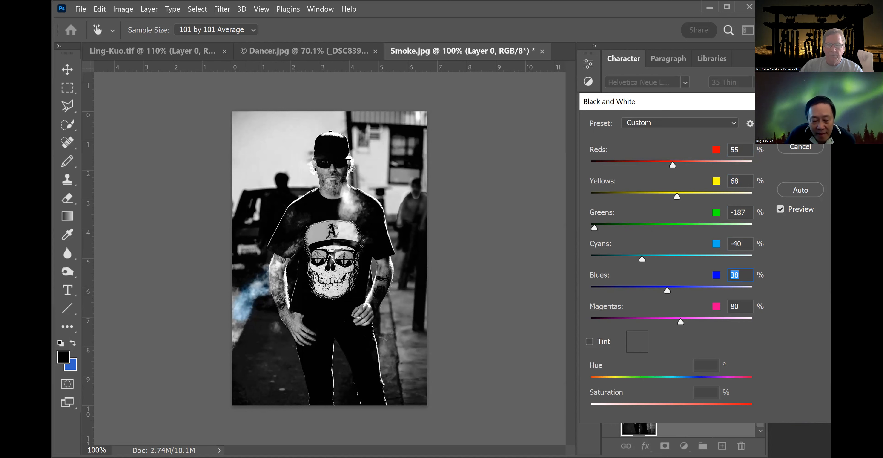
click(801, 126)
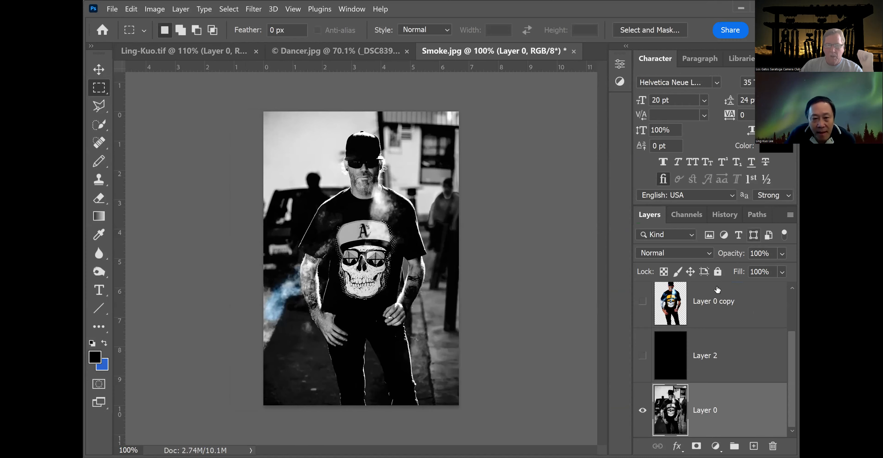
Turn on the colour cutout layer Layer 0 copy above the black-and-white background, keeping Layer 1 visible.
drag(792, 334, 796, 305)
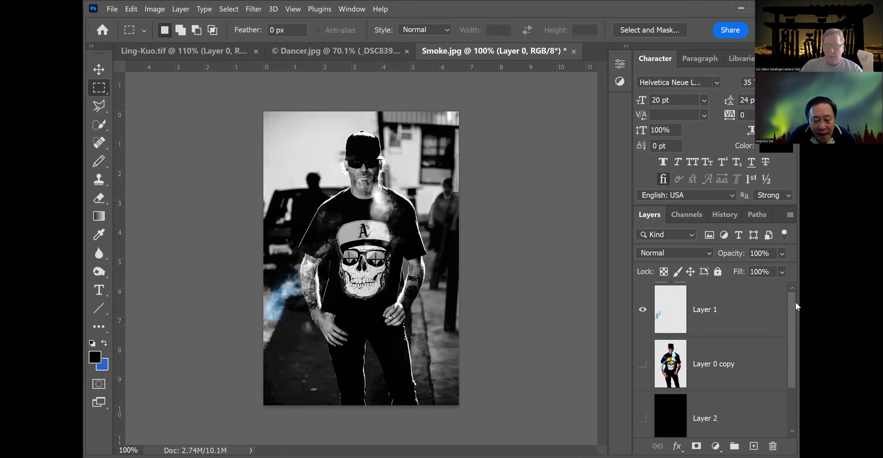
click(643, 309)
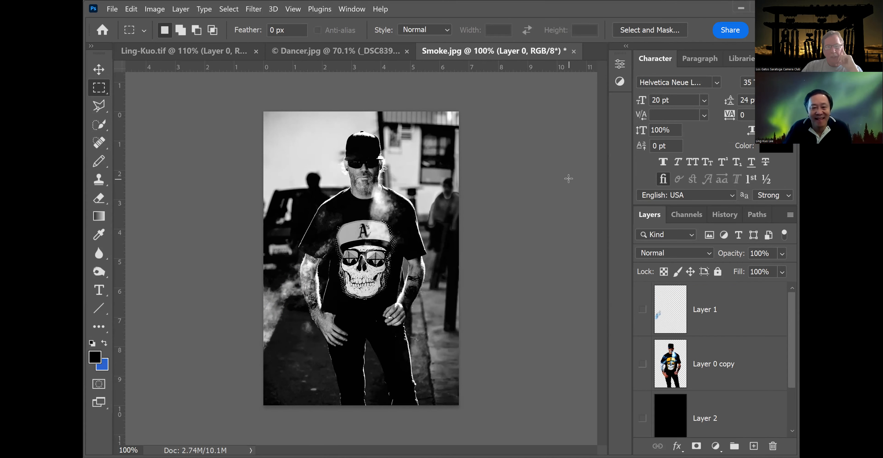
scroll(567, 176, up, 1)
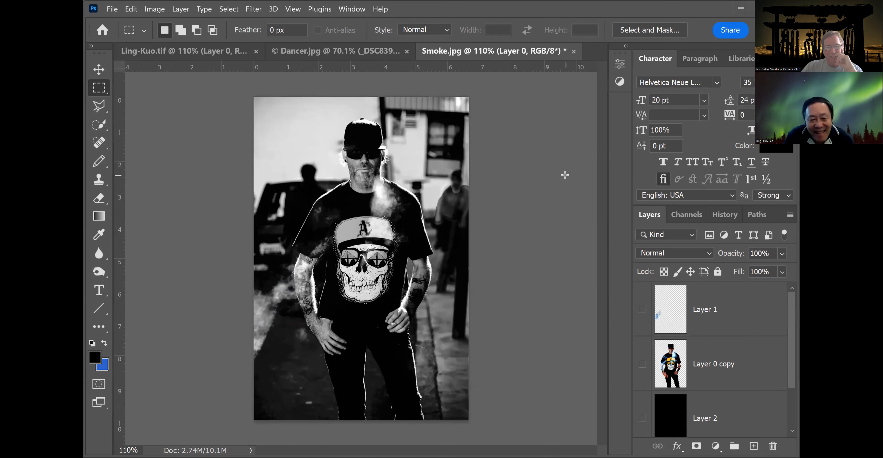
scroll(565, 175, down, 1)
drag(792, 311, 789, 384)
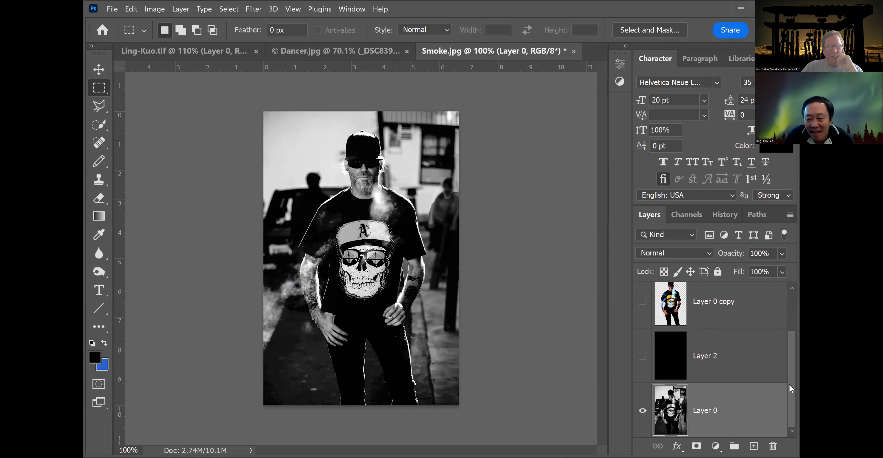
click(643, 302)
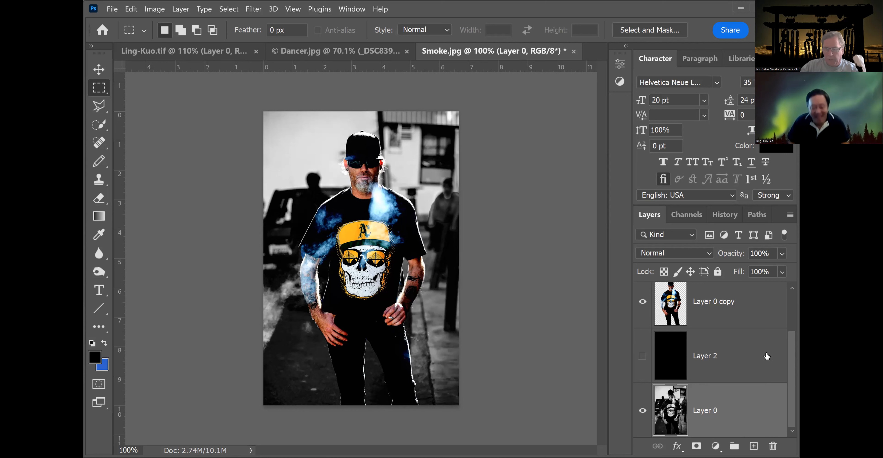
drag(790, 353, 761, 312)
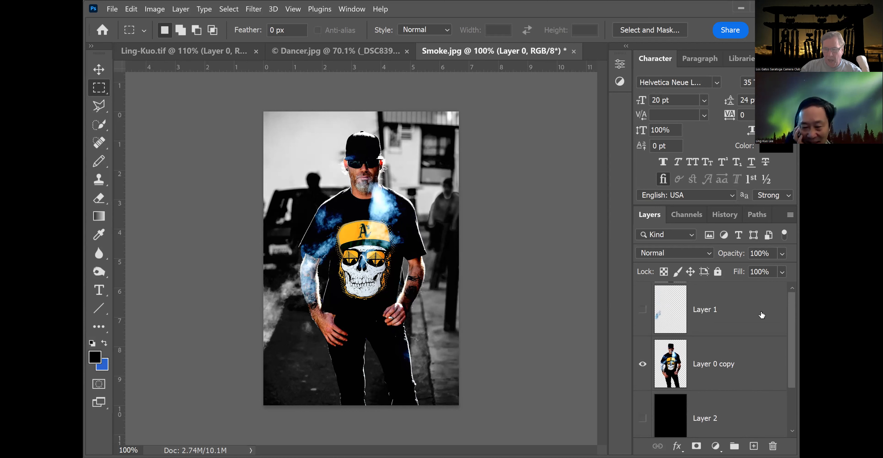
click(643, 310)
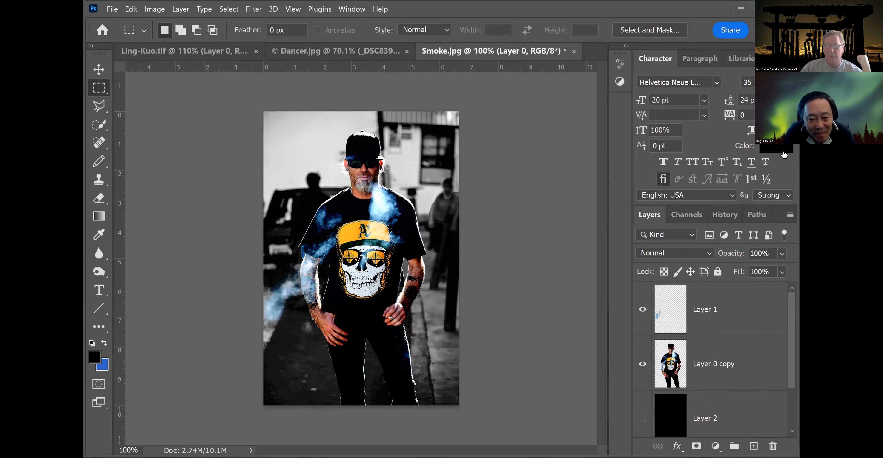
Select the smoke layer Layer 1 and lower its opacity to 37%.
drag(784, 269, 785, 267)
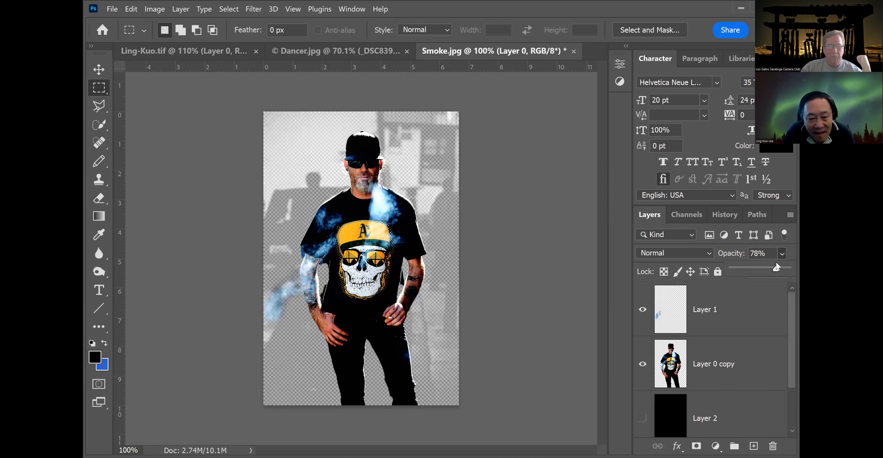
click(742, 301)
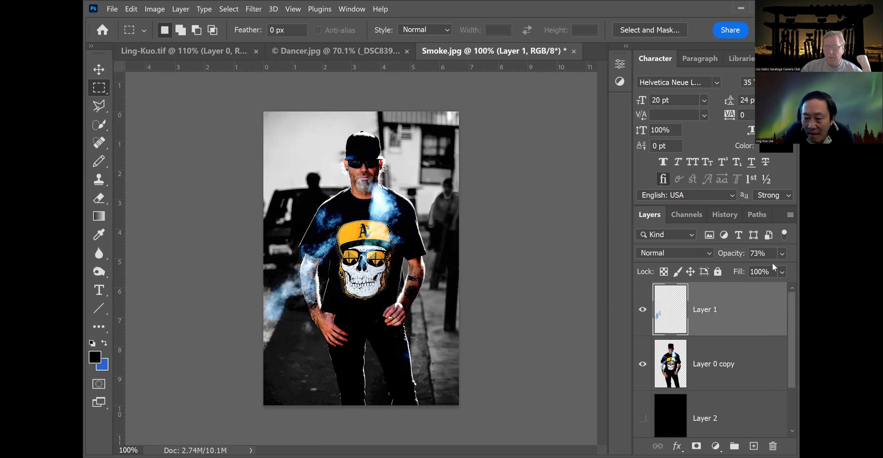
click(782, 254)
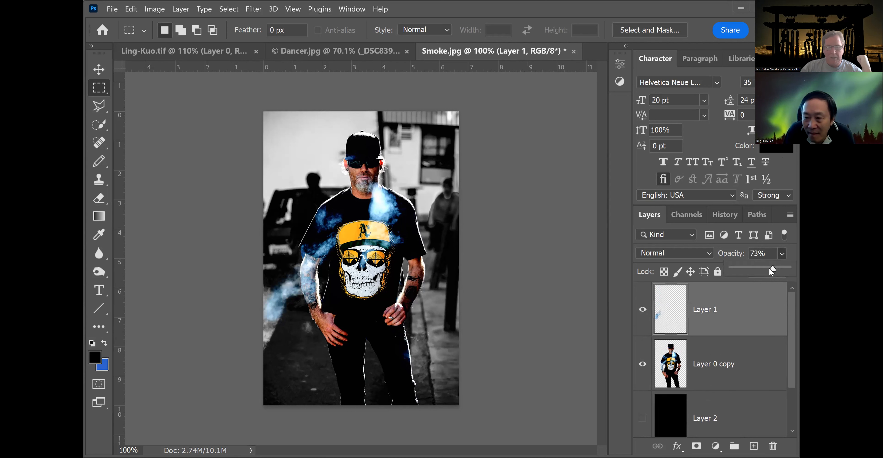
drag(749, 265, 750, 265)
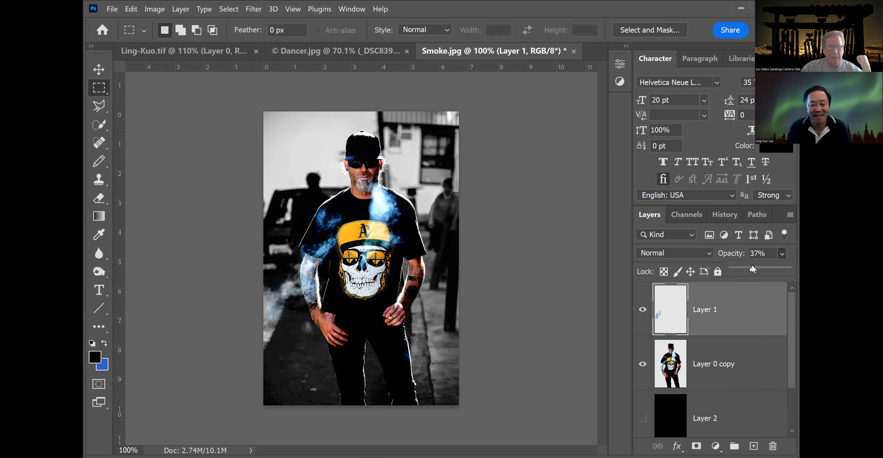
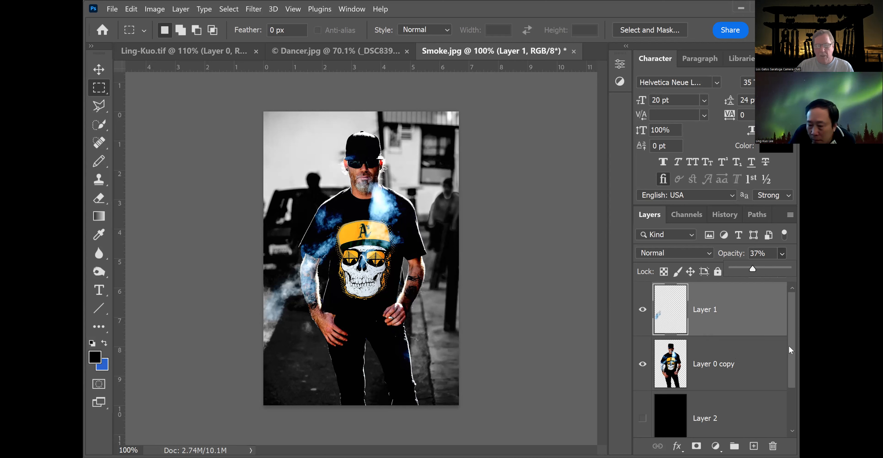
Select Layer 0 copy and pick the Burn tool.
drag(790, 346, 790, 355)
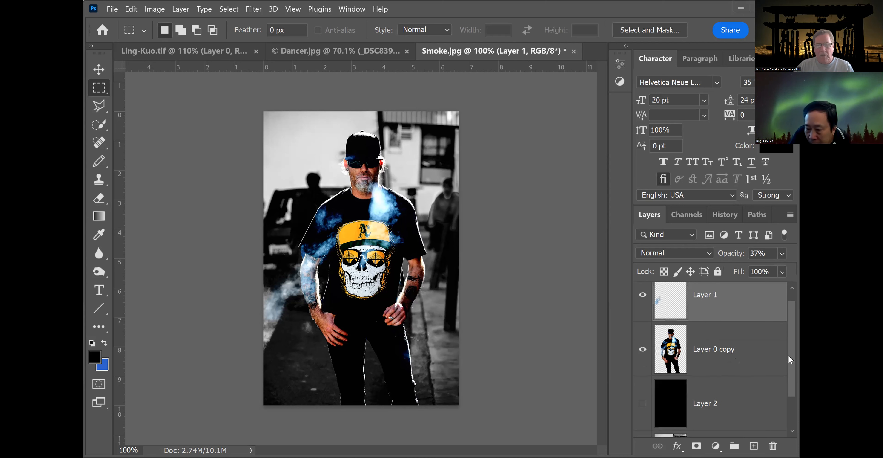
click(750, 339)
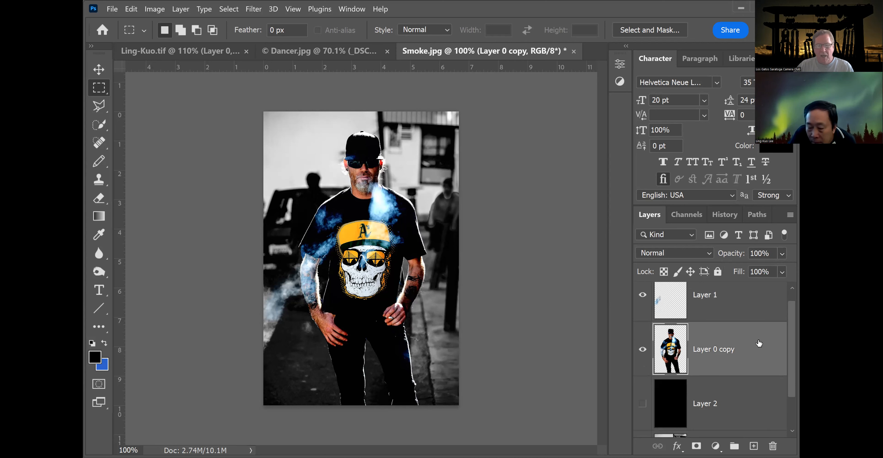
mouse_move(791, 344)
mouse_down()
mouse_move(792, 379)
mouse_move(792, 354)
mouse_up()
scroll(792, 355, up, 2)
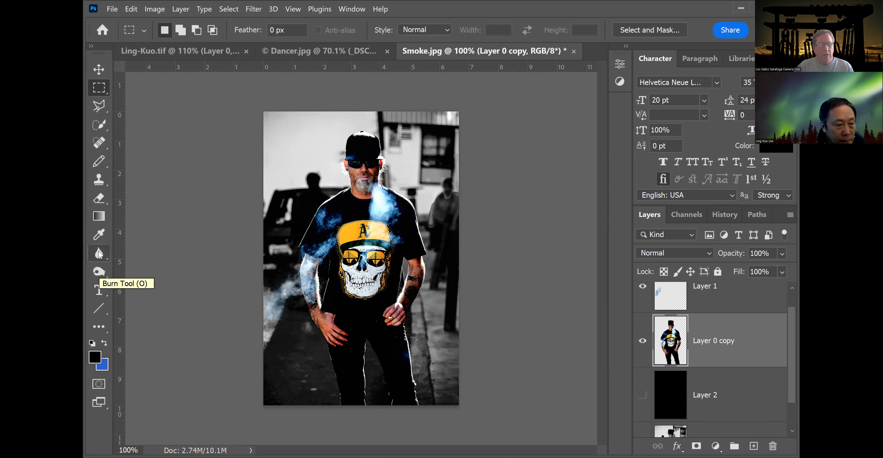
click(101, 271)
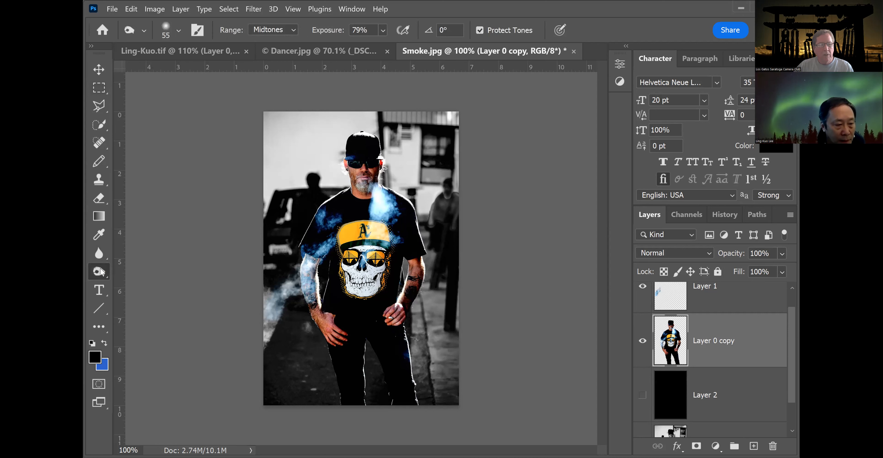
right_click(100, 271)
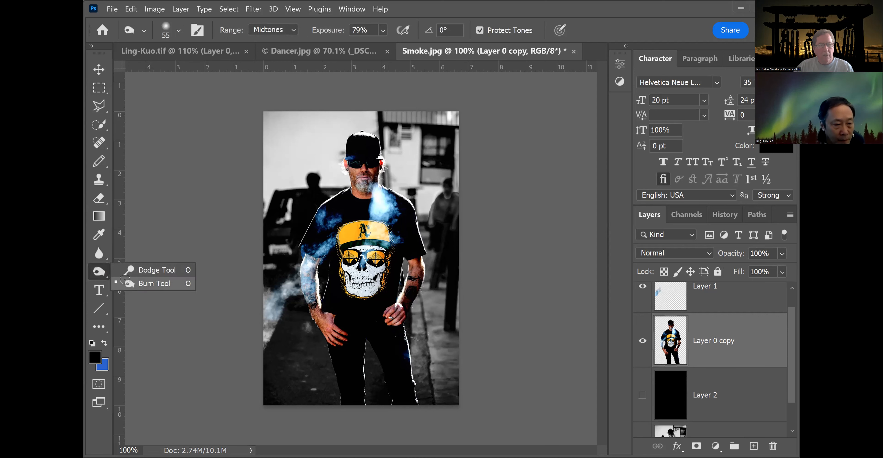
click(125, 280)
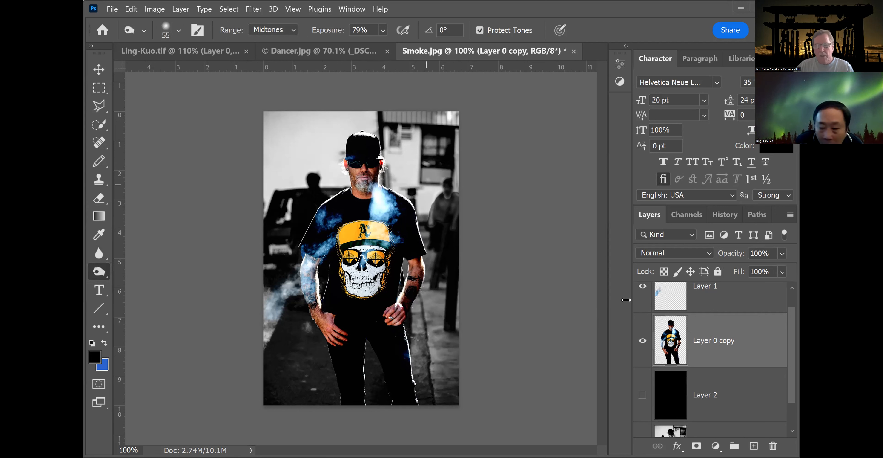
Select Layer 0 and try erasing a short stroke beside the man's cap with the Eraser, then undo it.
scroll(789, 372, down, 2)
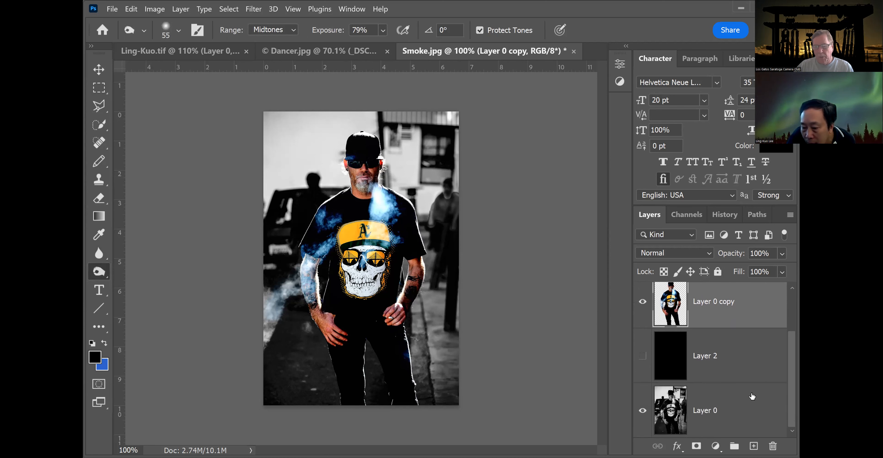
click(751, 395)
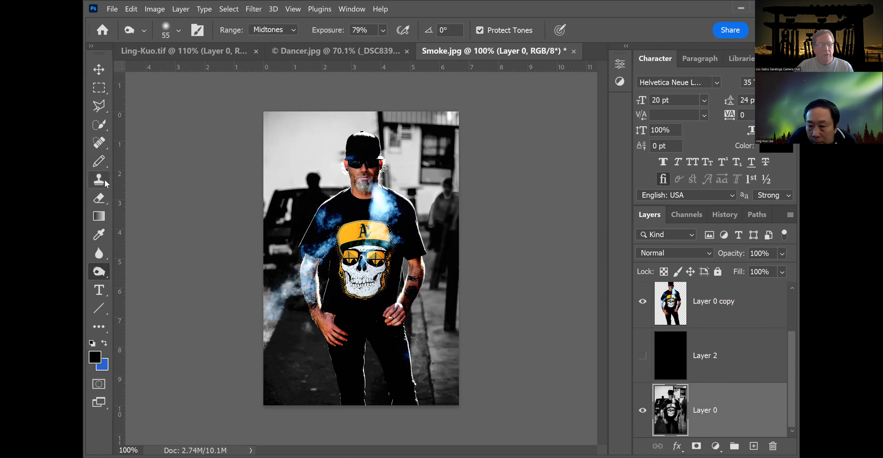
click(100, 198)
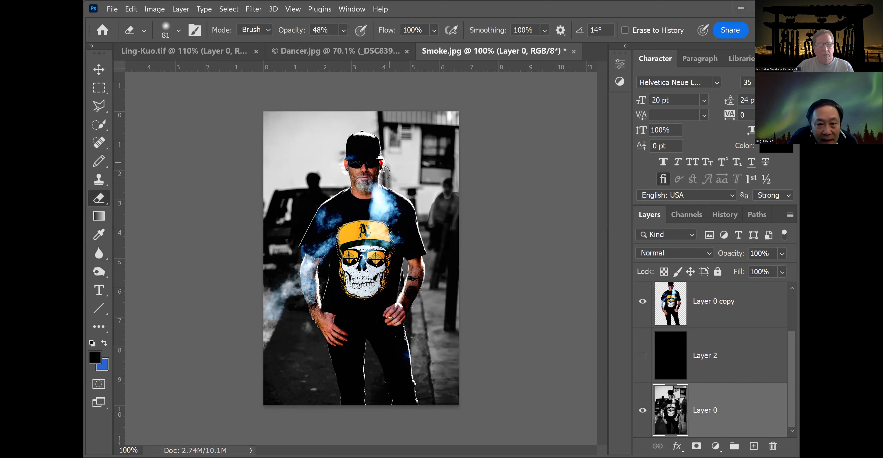
drag(385, 162, 386, 171)
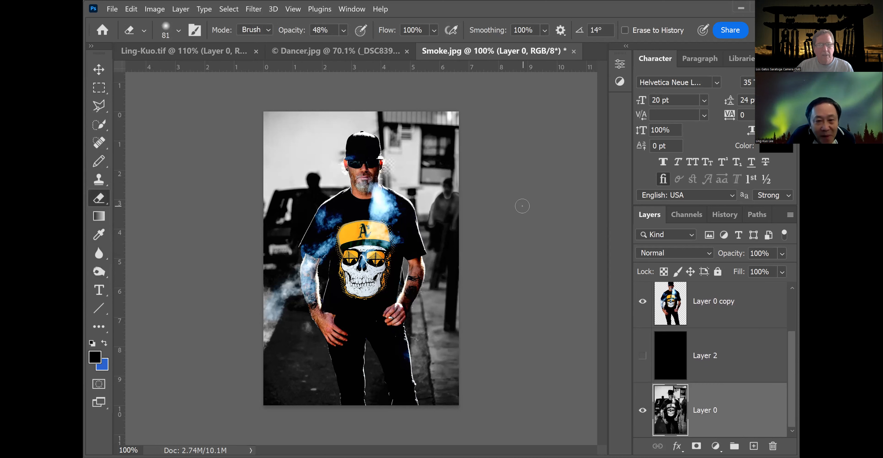
key(ctrl+z)
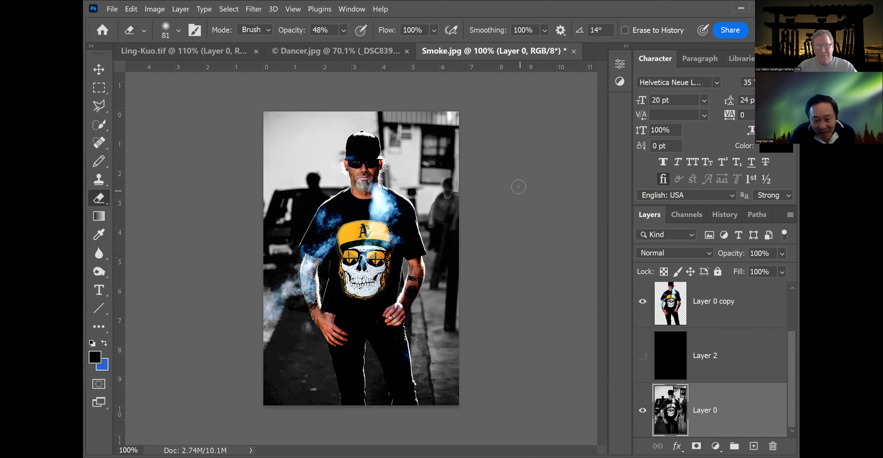